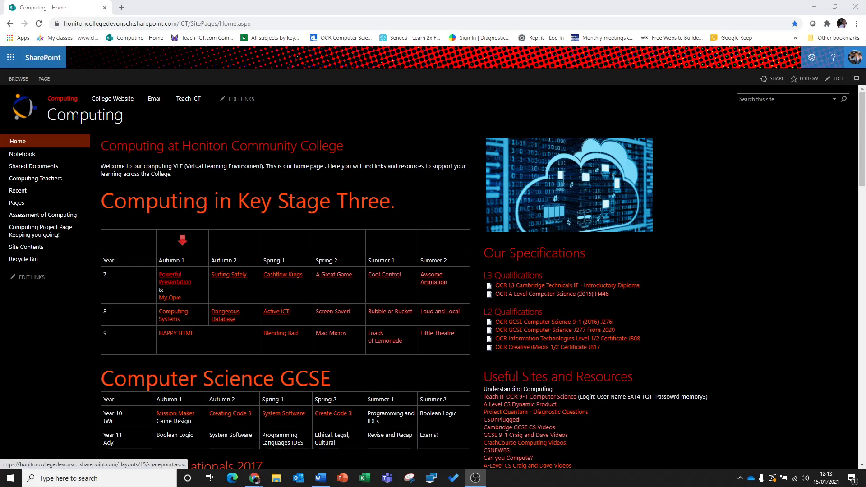
- Open the Cashflow Kings unit page and read its learning objectives, key words, introduction and Task 1 instructions
left_click(283, 278)
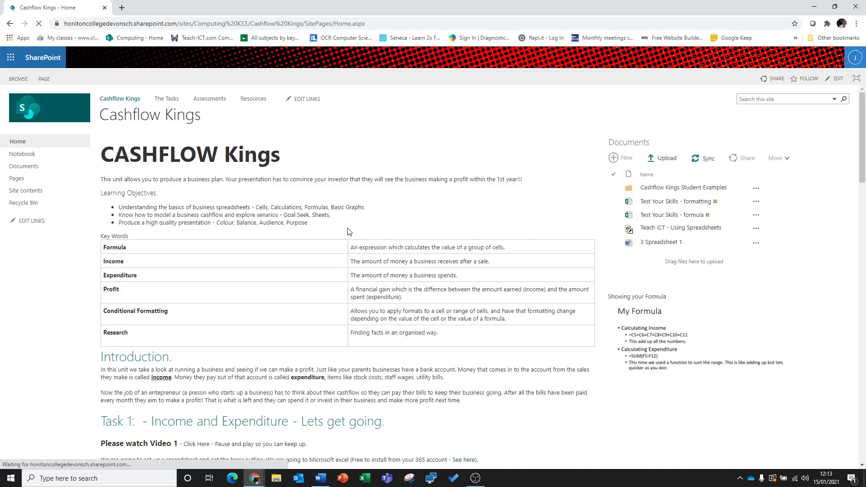
scroll(433, 214, "down", 2)
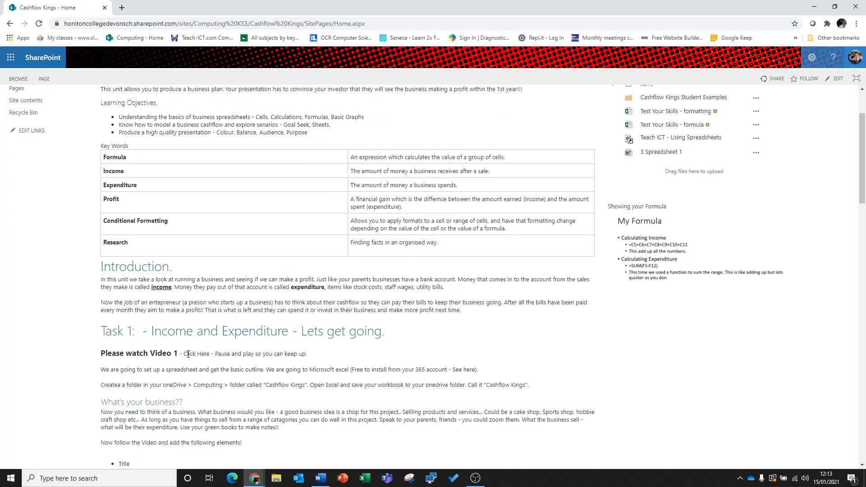
left_click_drag(185, 354, 211, 354)
scroll(298, 354, "down", 1)
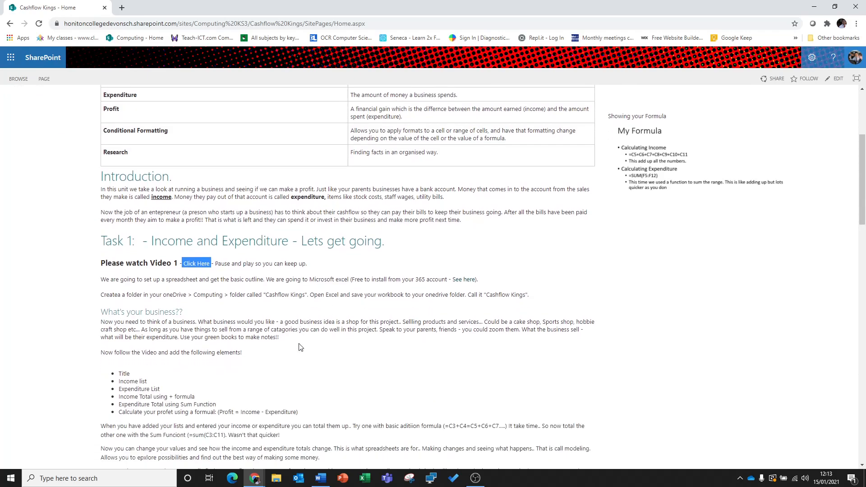
scroll(383, 320, "up", 2)
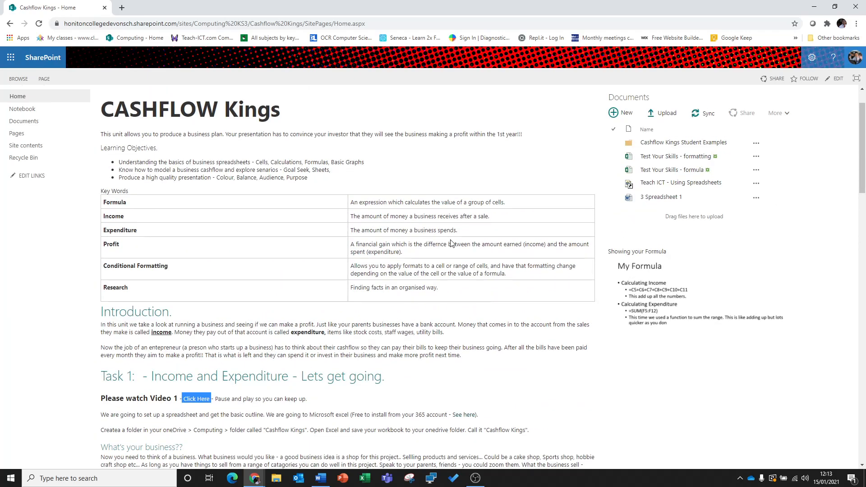
scroll(276, 298, "down", 2)
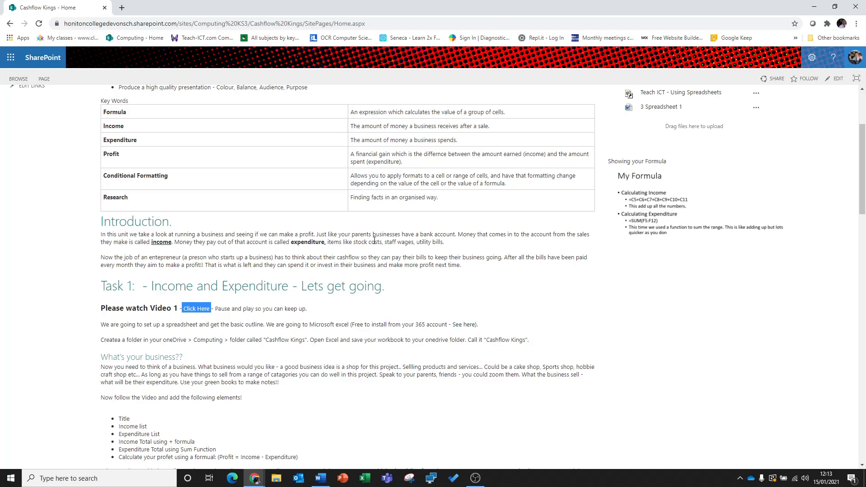
scroll(477, 261, "up", 3)
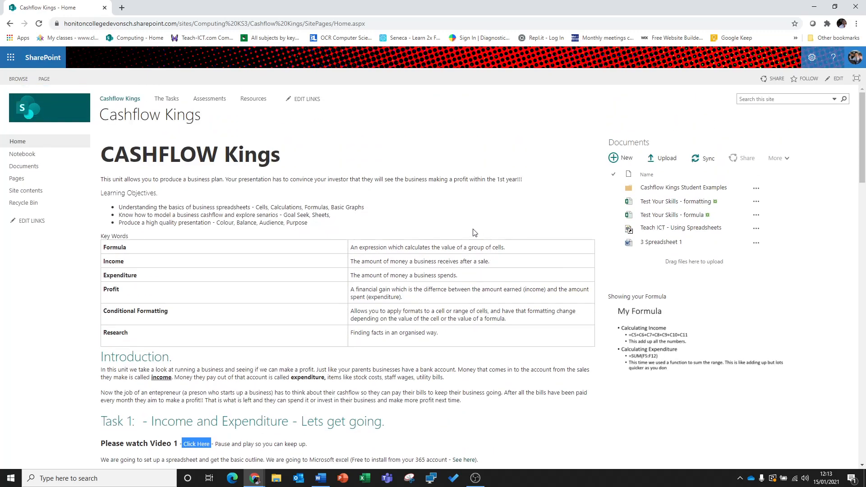
scroll(489, 273, "down", 3)
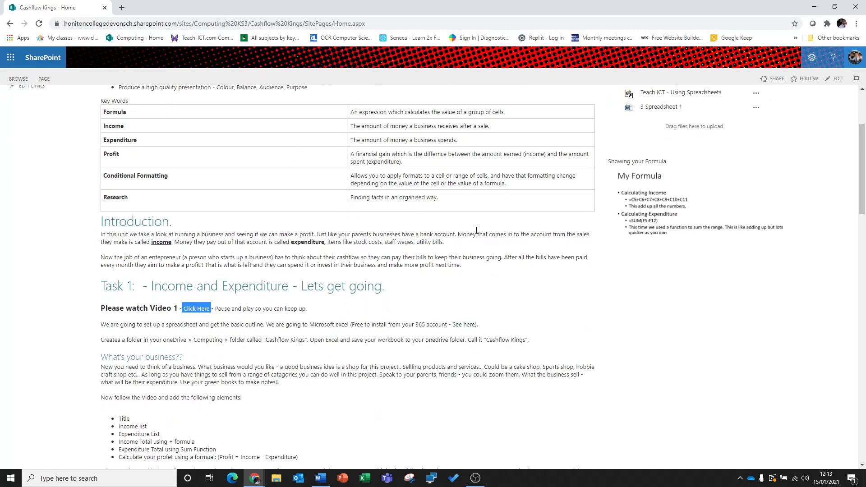
scroll(419, 239, "down", 8)
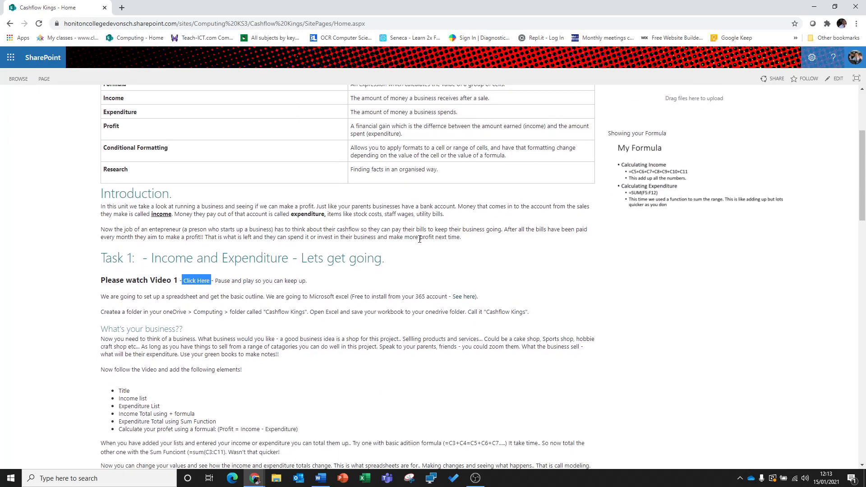
- Review the remaining tasks and the assessment criteria table, and return to the Task 1 Income and Expenditure heading
scroll(355, 254, "down", 4)
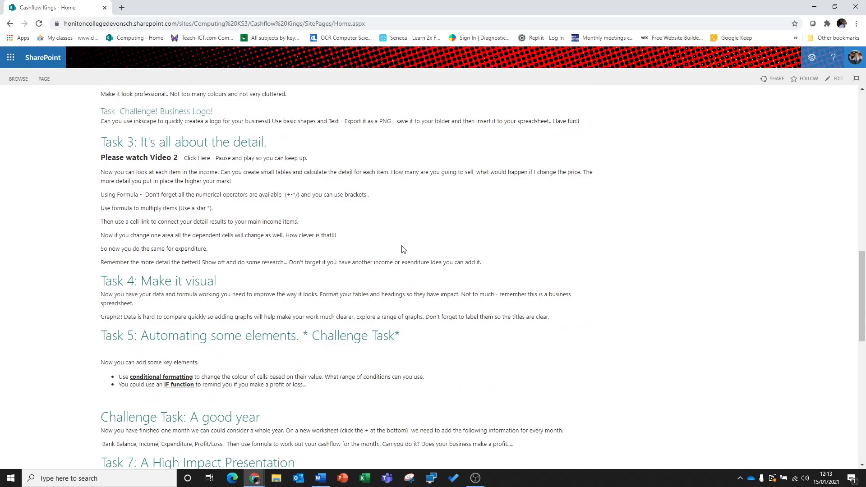
scroll(417, 234, "up", 8)
scroll(418, 234, "down", 4)
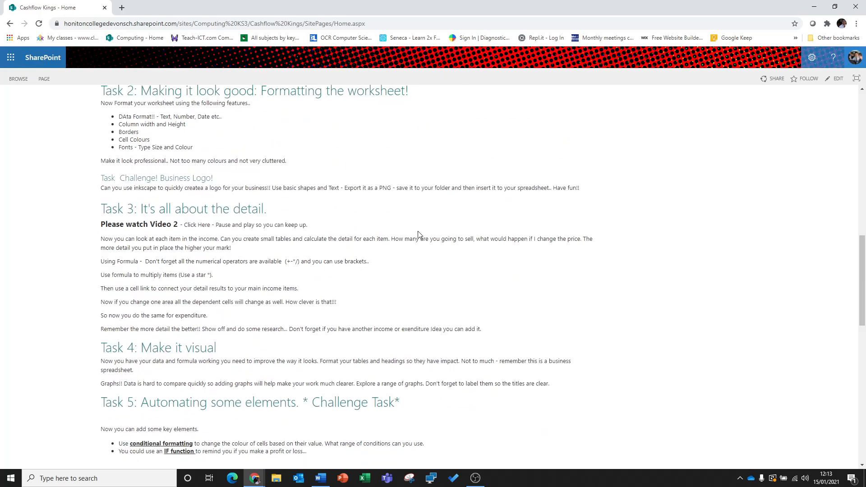
scroll(418, 233, "down", 14)
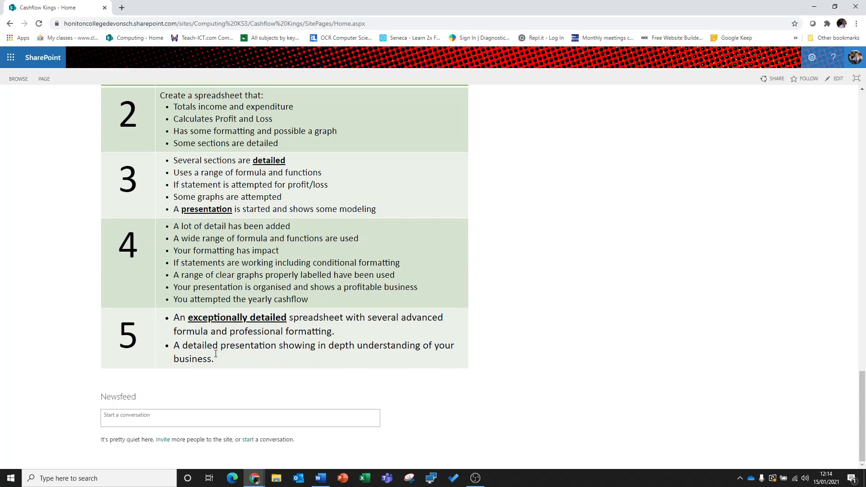
scroll(351, 215, "up", 20)
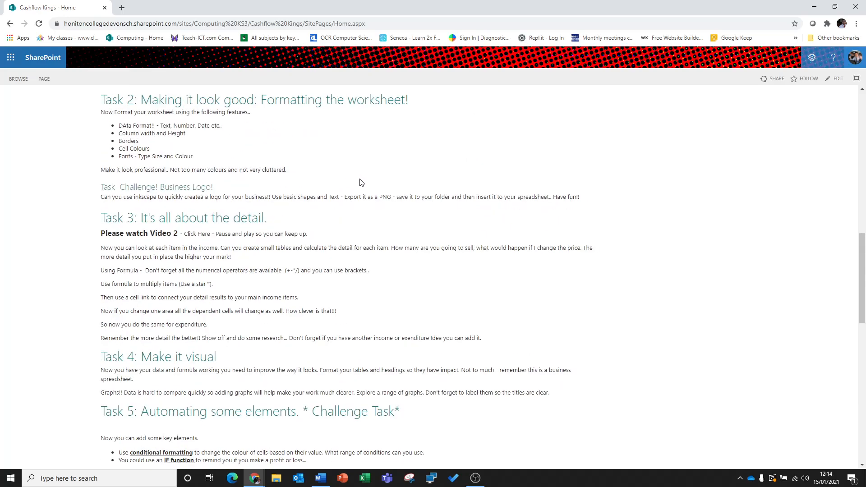
scroll(418, 197, "up", 3)
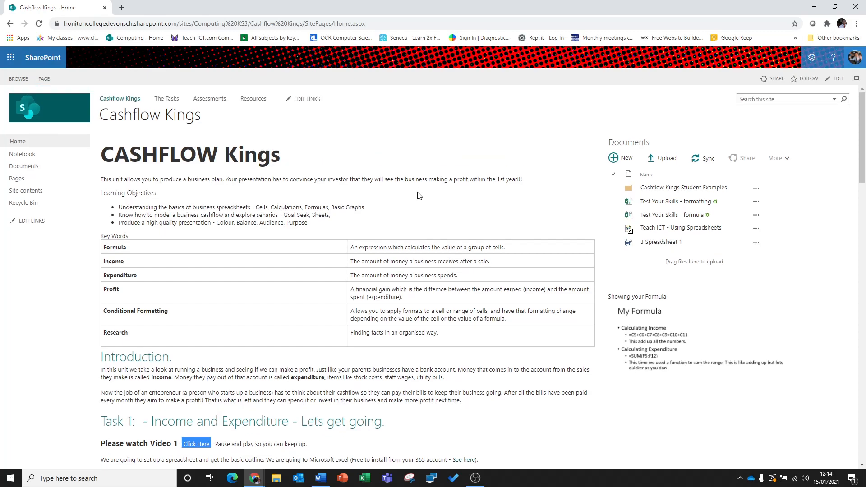
scroll(419, 195, "down", 5)
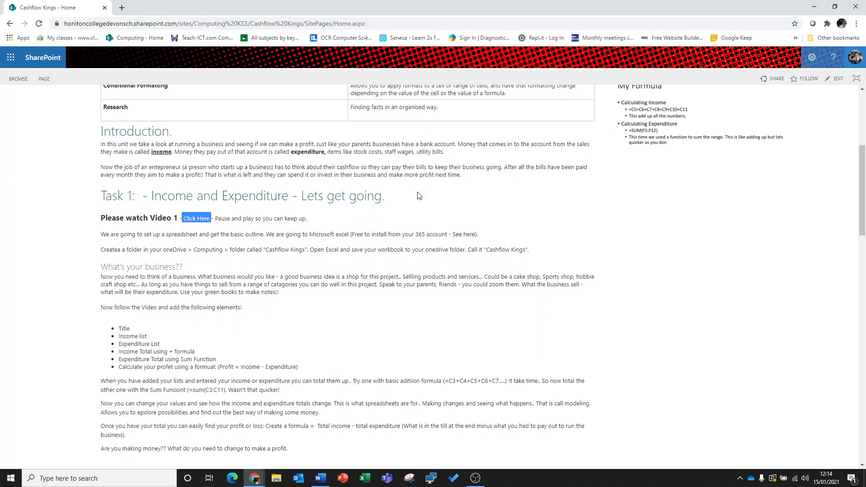
left_click_drag(153, 194, 282, 201)
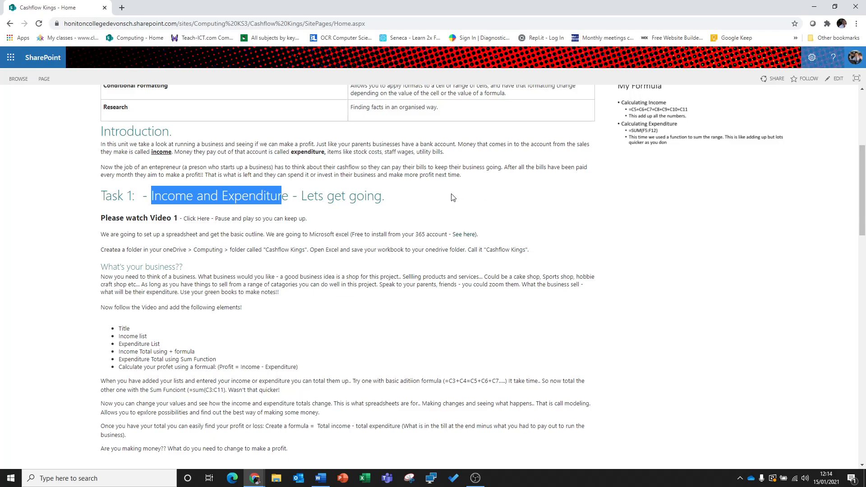
- Launch Excel and create a blank workbook
key("super")
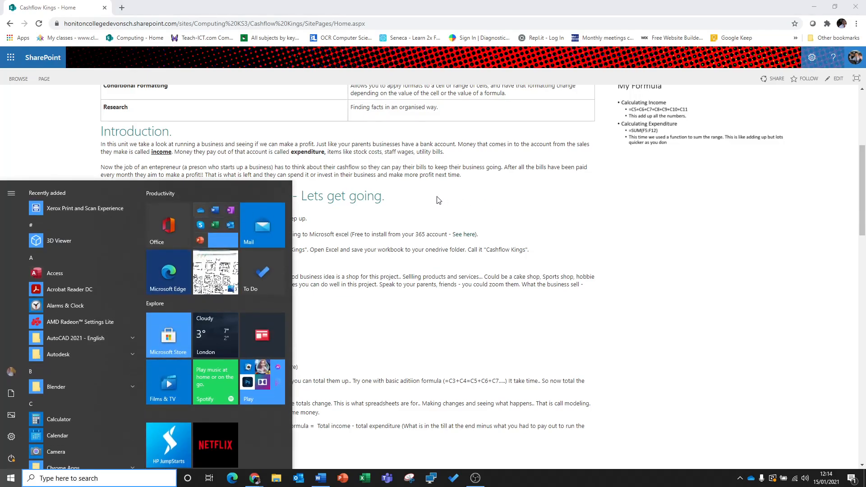
type("exce")
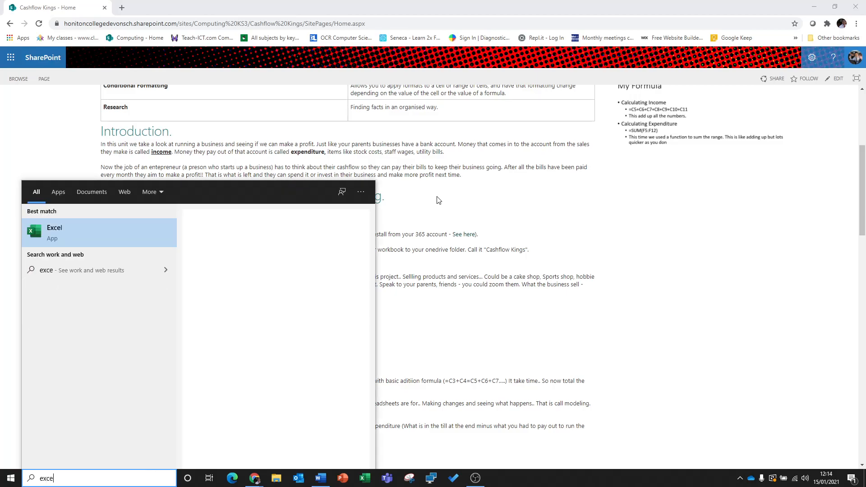
type("l")
left_click(50, 231)
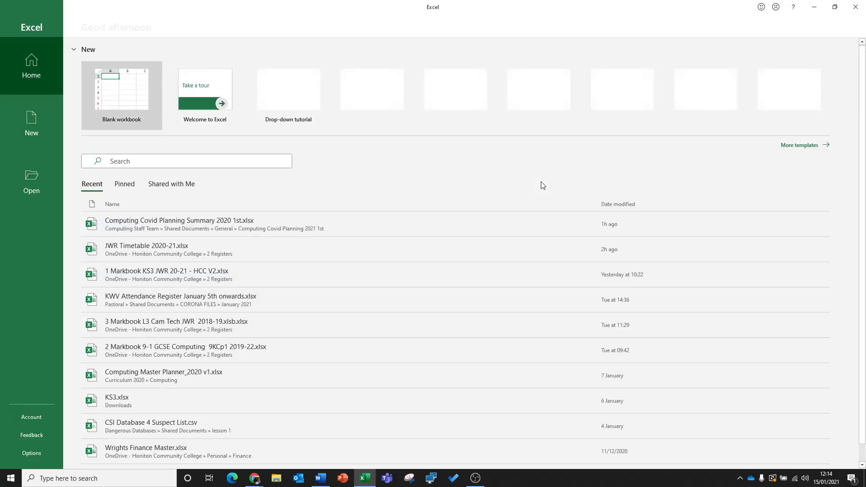
left_click(124, 111)
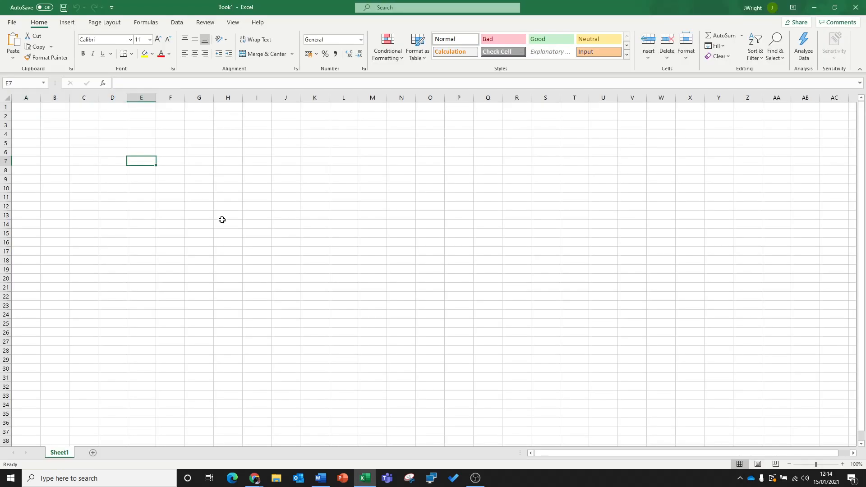
left_click(116, 132)
left_click(171, 162)
left_click(186, 177)
left_click(286, 206)
left_click(298, 258)
left_click(230, 251)
left_click(224, 169)
left_click(226, 178)
left_click(232, 224)
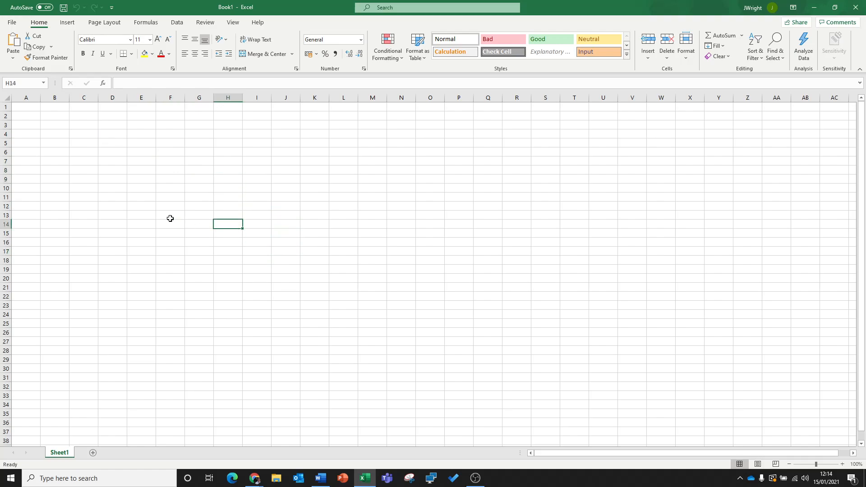
- Highlight column F and row 7 in turn, and select cell F7 where they cross
left_click(171, 98)
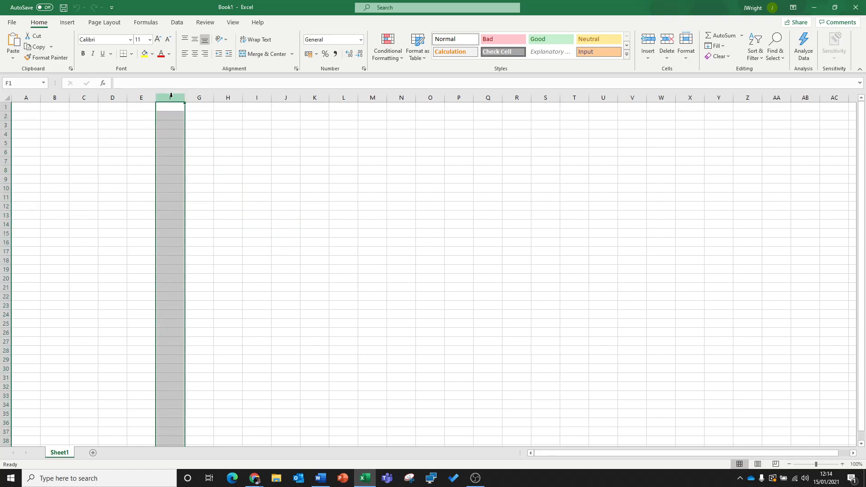
left_click(6, 161)
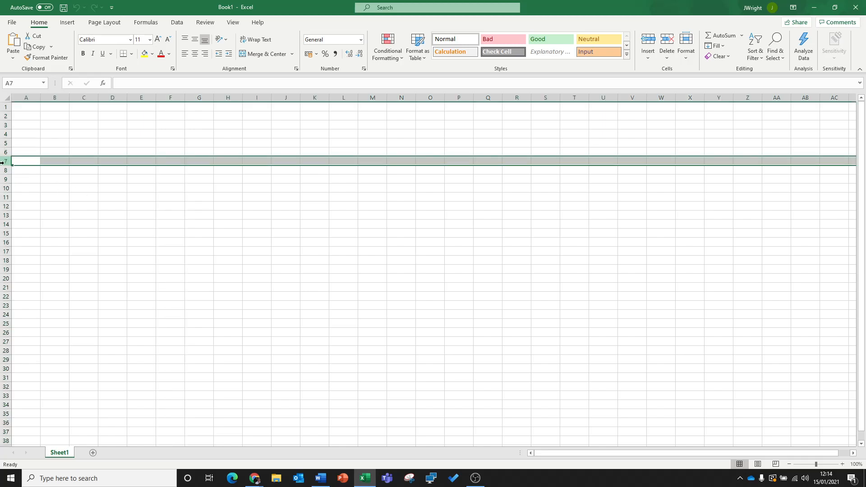
left_click(167, 162)
left_click(171, 97)
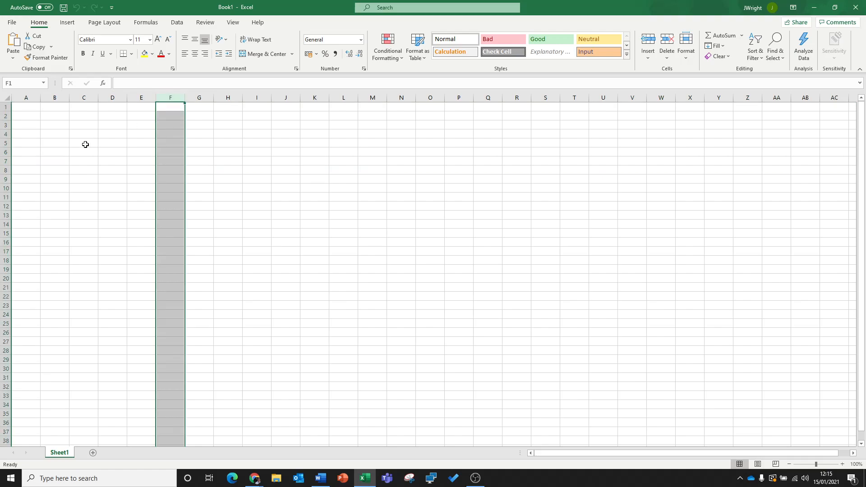
left_click(6, 162)
left_click(175, 163)
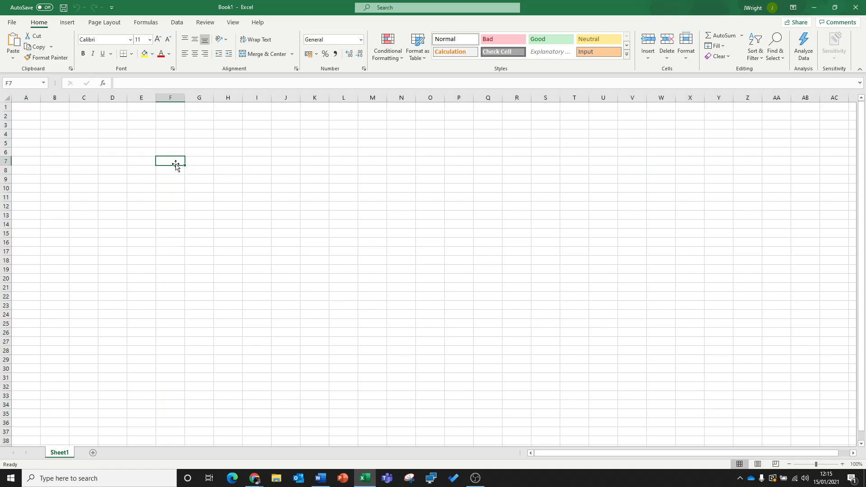
left_click(171, 179)
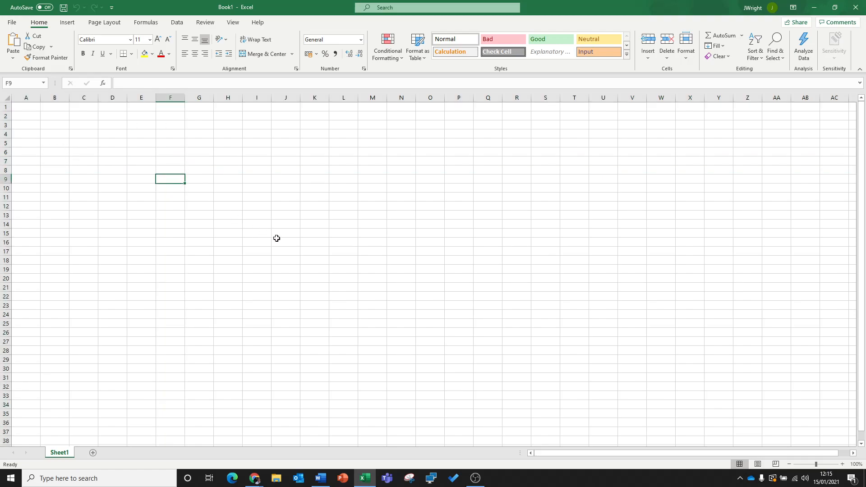
left_click(303, 204)
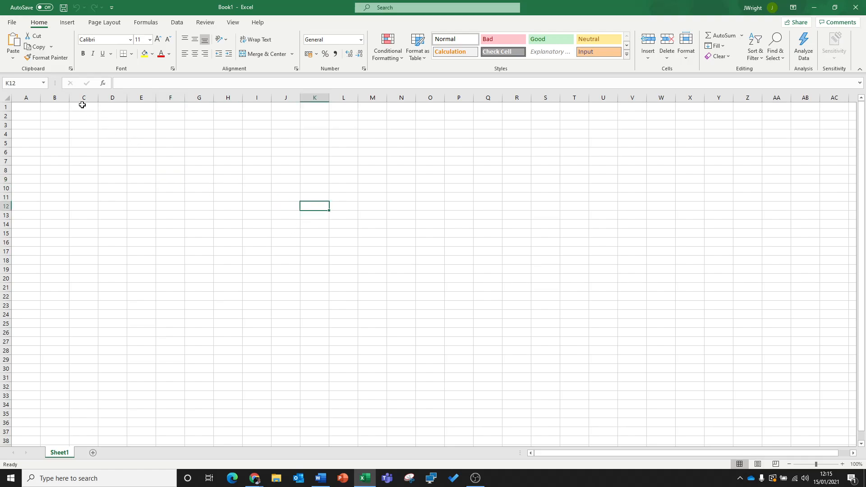
- Start saving the workbook under a new name and browse to the OneDrive folder Computing > 3 Cashflow Kings
left_click(12, 23)
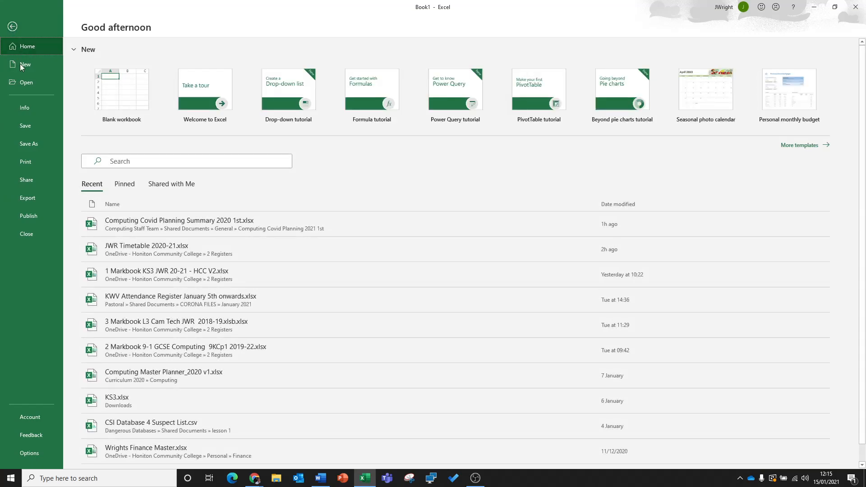
left_click(34, 144)
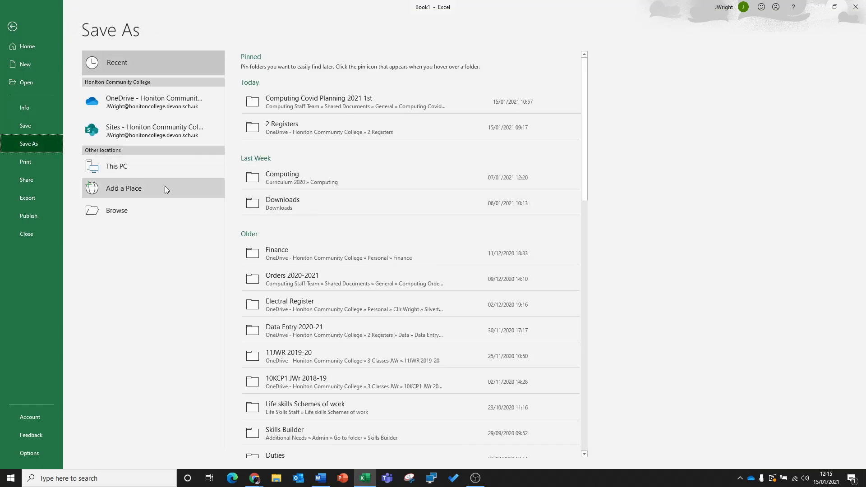
left_click(113, 216)
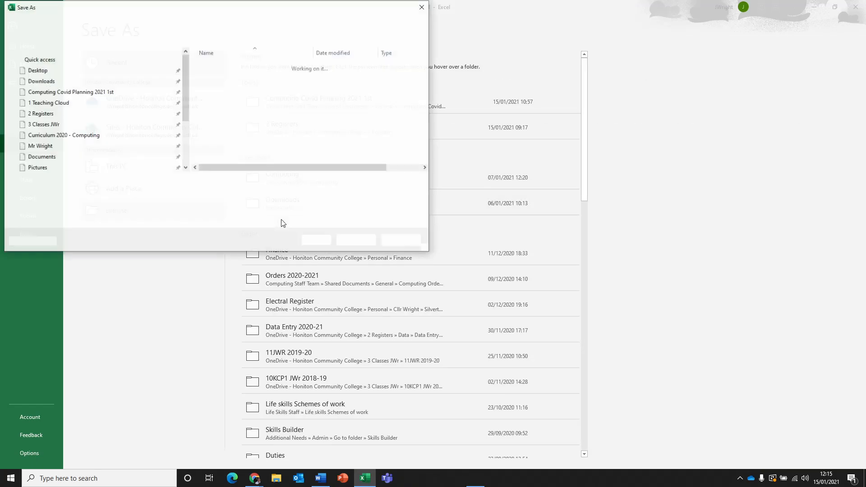
left_click_drag(427, 248, 523, 327)
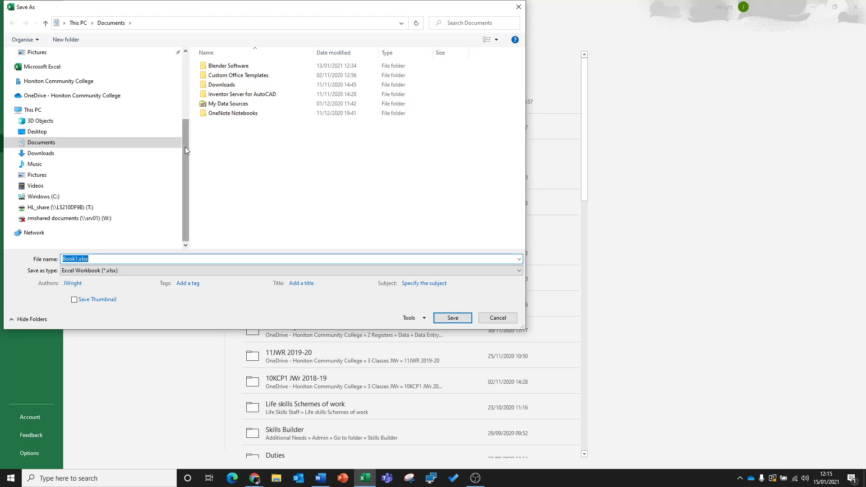
left_click(75, 97)
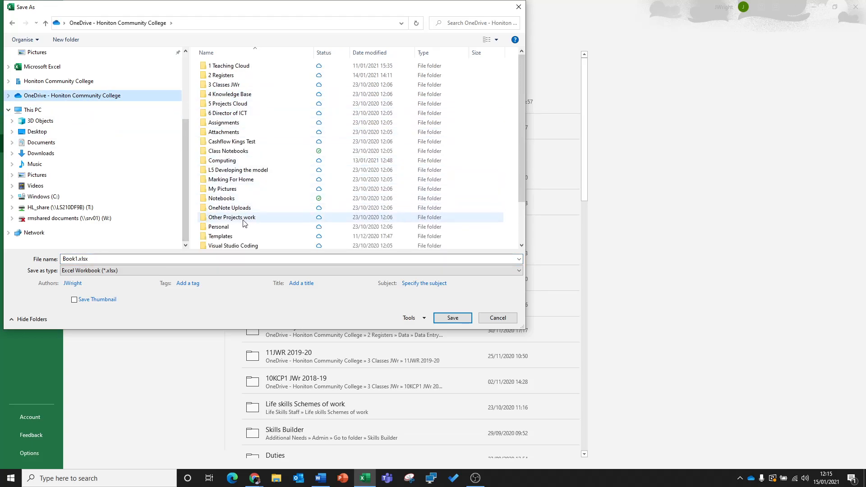
left_click(233, 162)
double_click(233, 162)
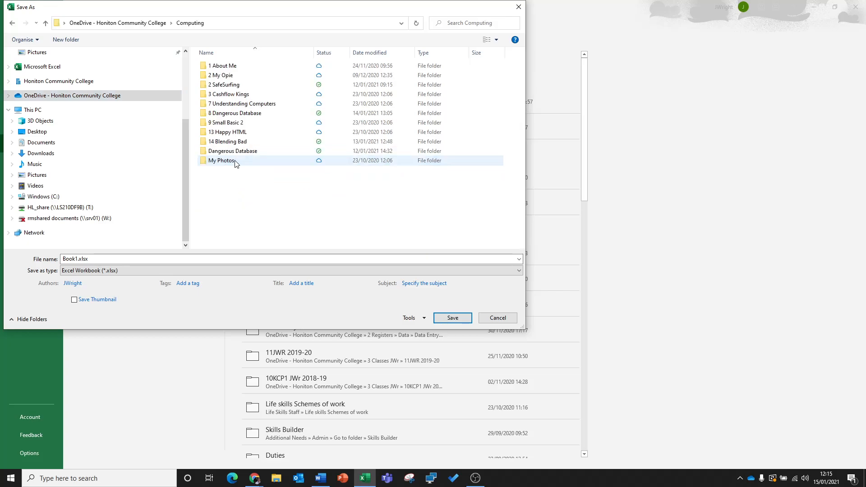
left_click(237, 95)
double_click(237, 96)
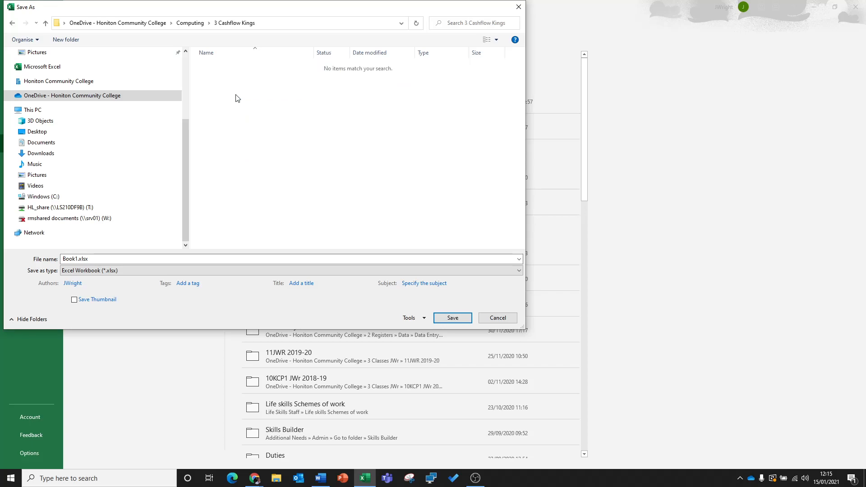
- Name the workbook file with the author's surname and first name followed by "CAshflow Kings v1", keeping the .xlsx extension
double_click(78, 259)
left_click(78, 258)
key("BackSpace")
key("BackSpace")
key("BackSpace")
key("BackSpace")
key("BackSpace")
type("CAs")
type("hflow ")
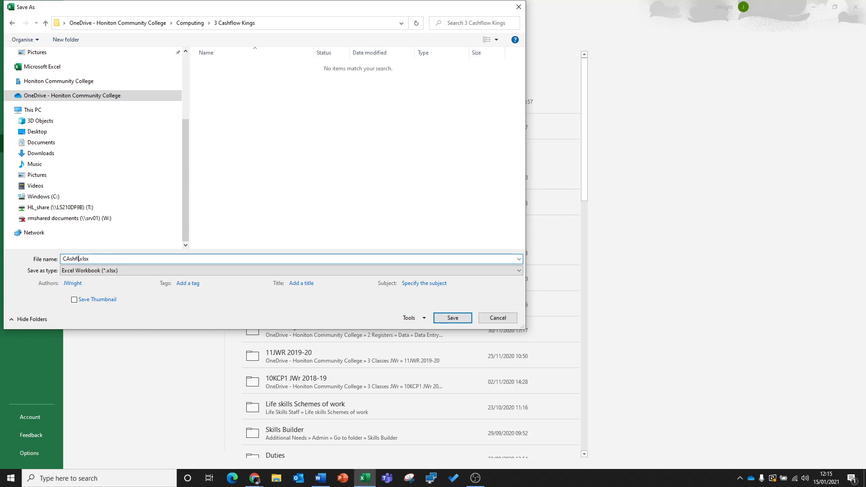
type("Kings ")
type("Wright")
type(" Josh ")
type(" v1")
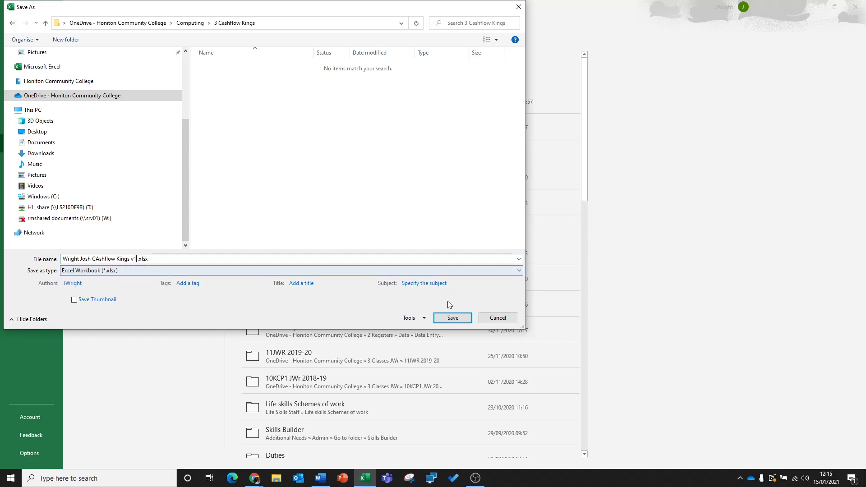
- Save the workbook under the entered name in the 3 Cashflow Kings folder
left_click(451, 319)
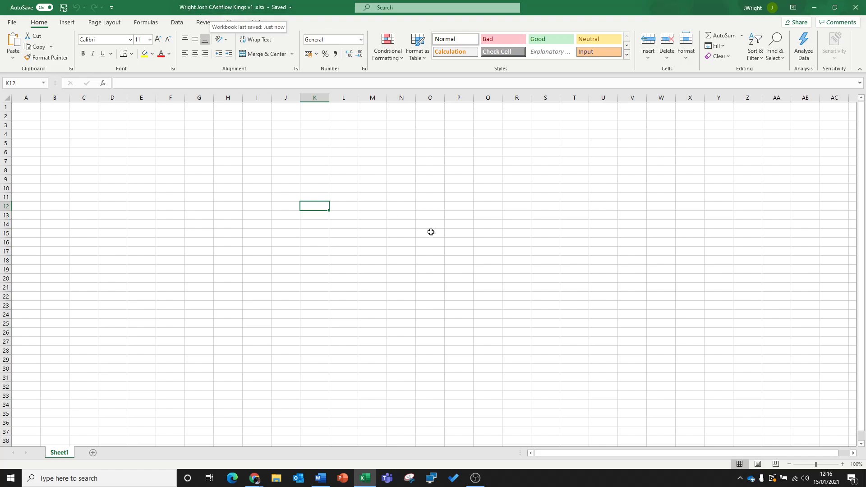
- Enter the headings Income in cell B5 and Expenditure in cell F5, and widen columns F and B
left_click(150, 178)
left_click(50, 117)
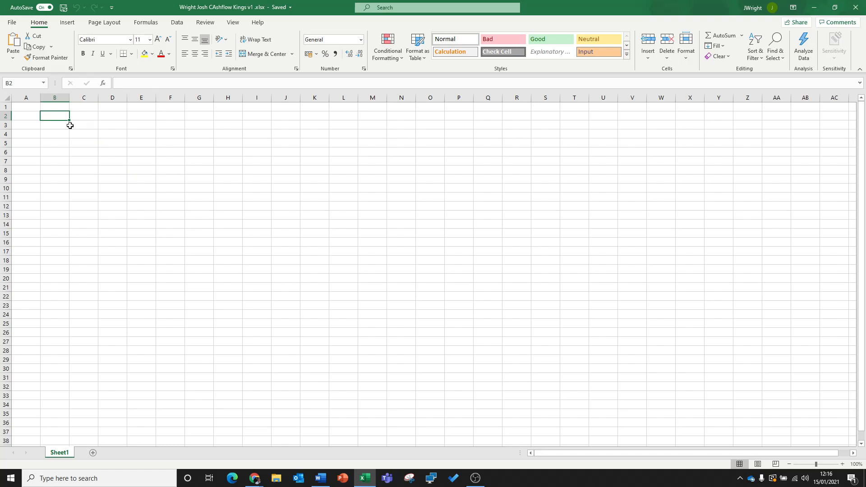
left_click(60, 144)
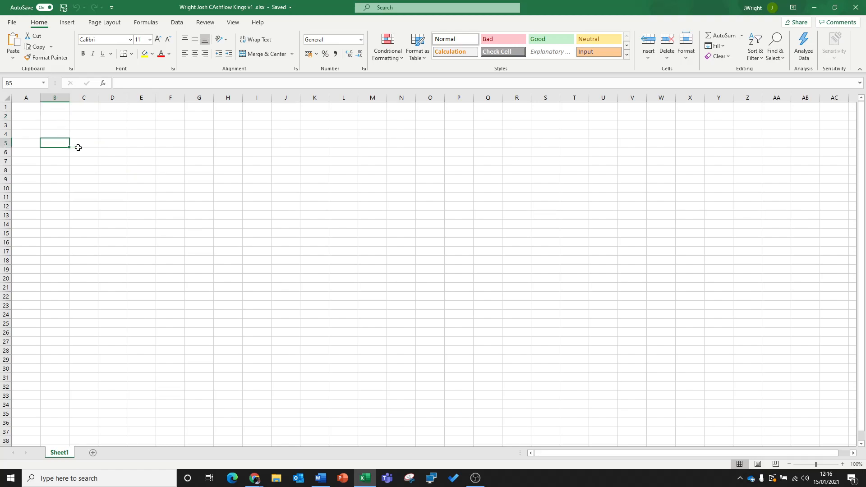
type("Income")
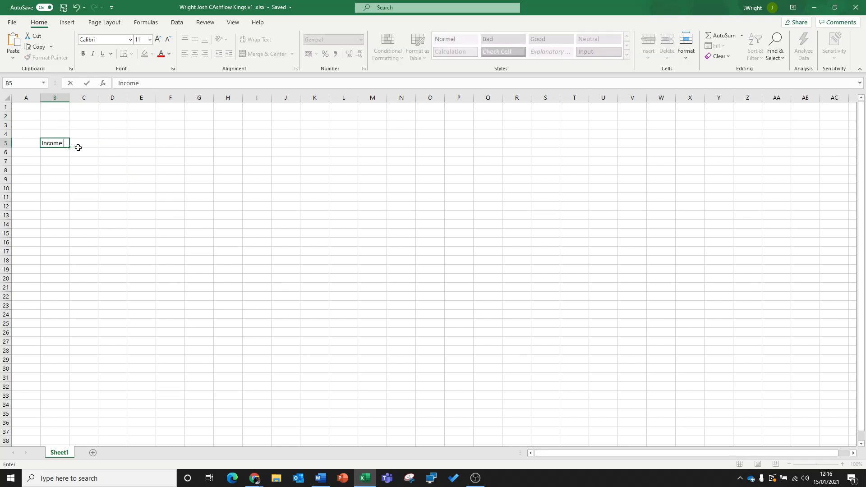
key("Right")
key("Right")
key("Right")
key("Right")
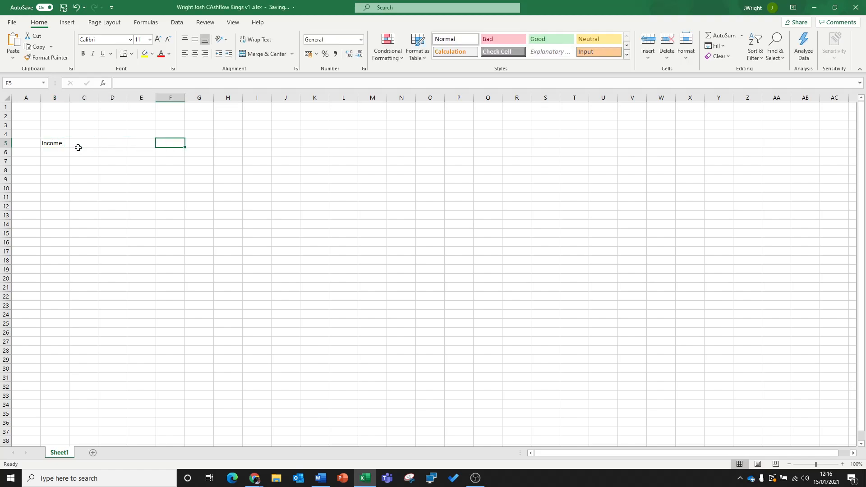
type("Expenditure")
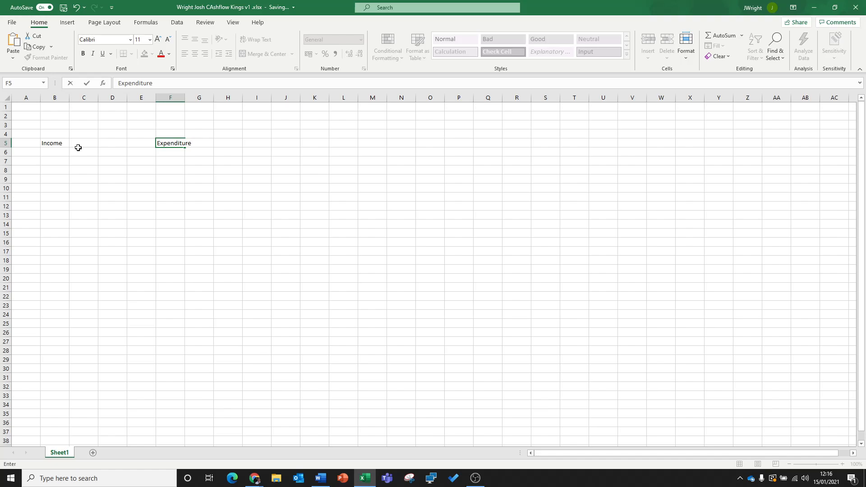
key("Return")
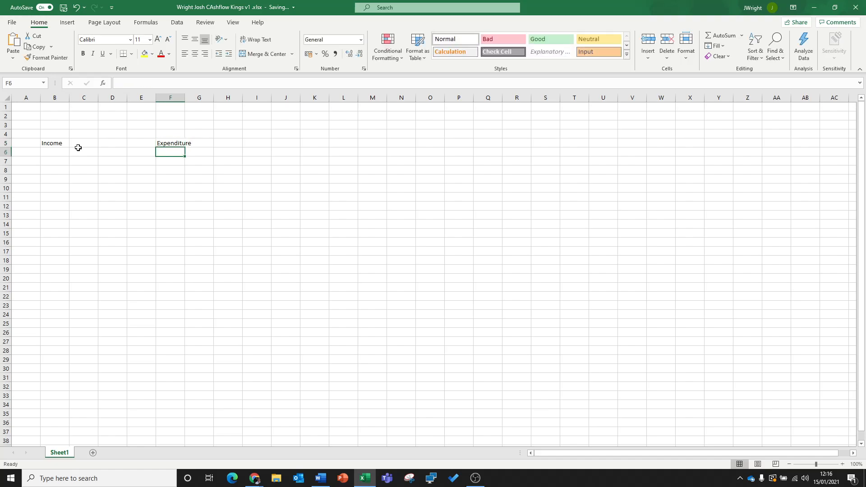
left_click_drag(184, 97, 249, 103)
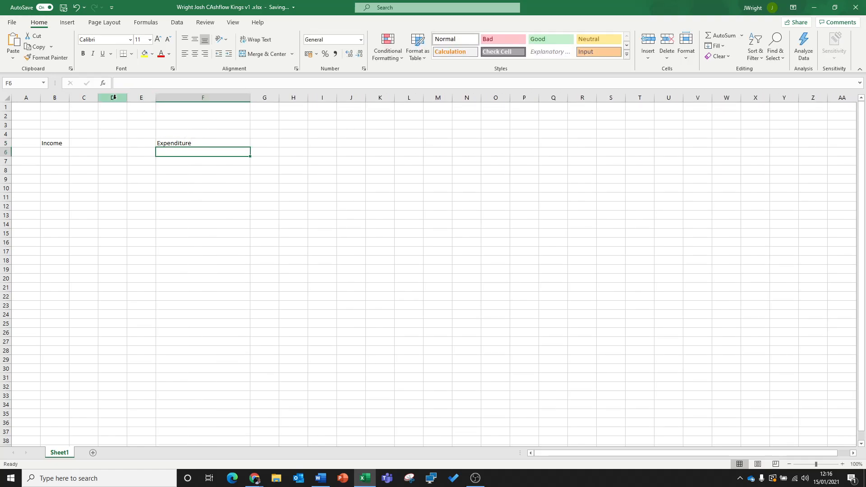
left_click_drag(70, 100, 132, 104)
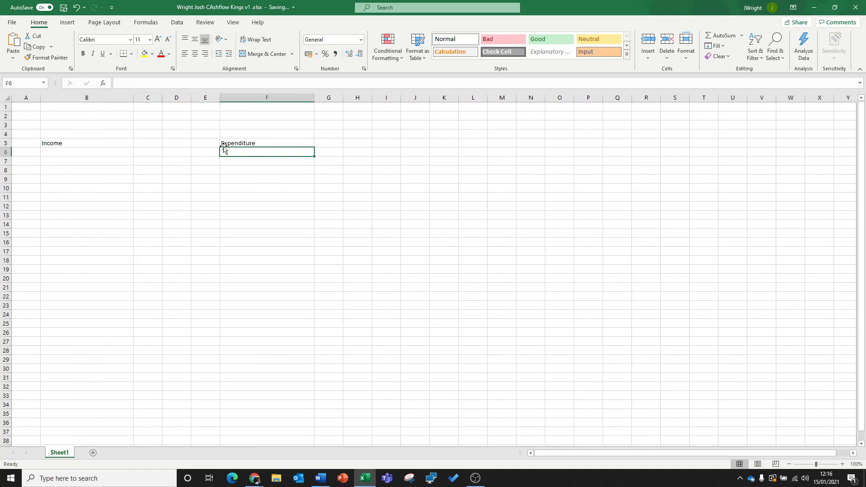
- Enter the label Profit in cell B20
left_click(82, 281)
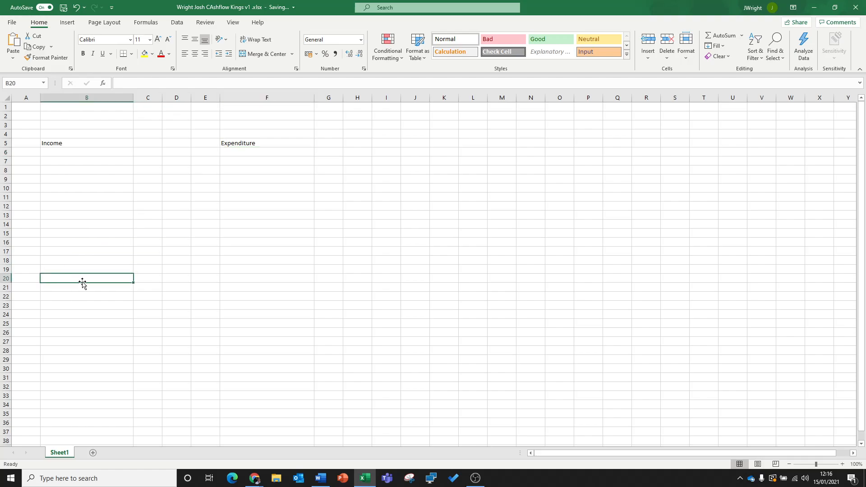
type("Profit")
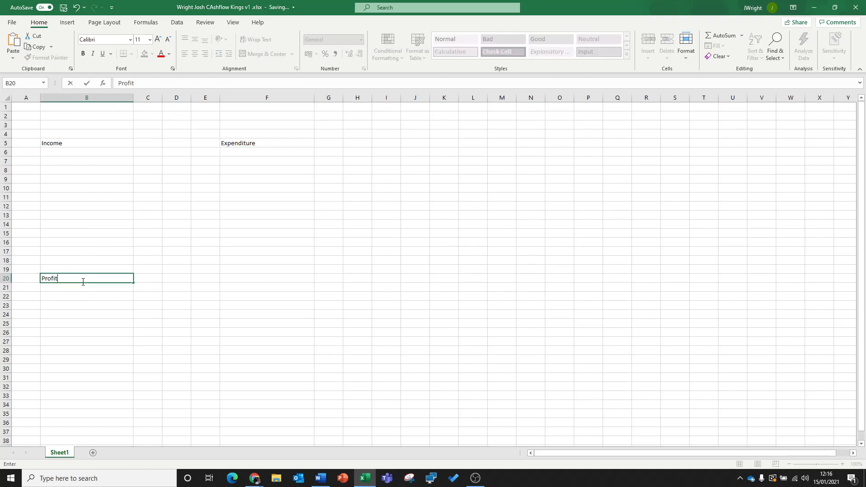
key("Return")
key("Up")
key("Up")
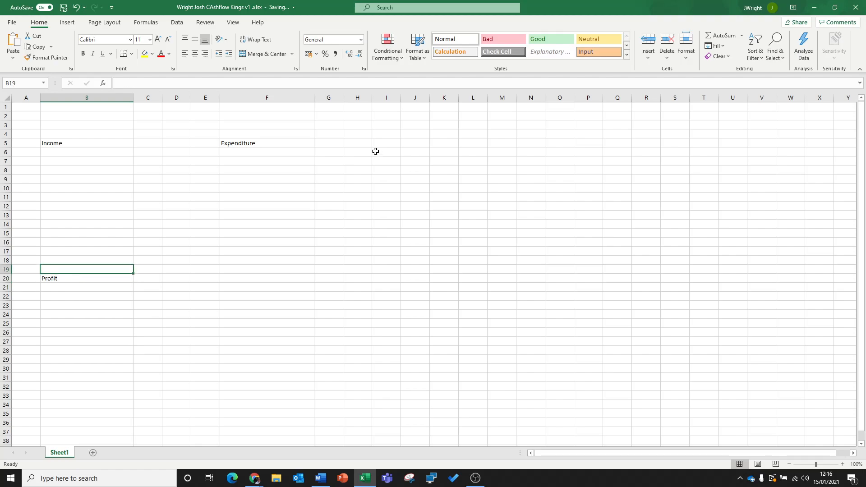
left_click(90, 278)
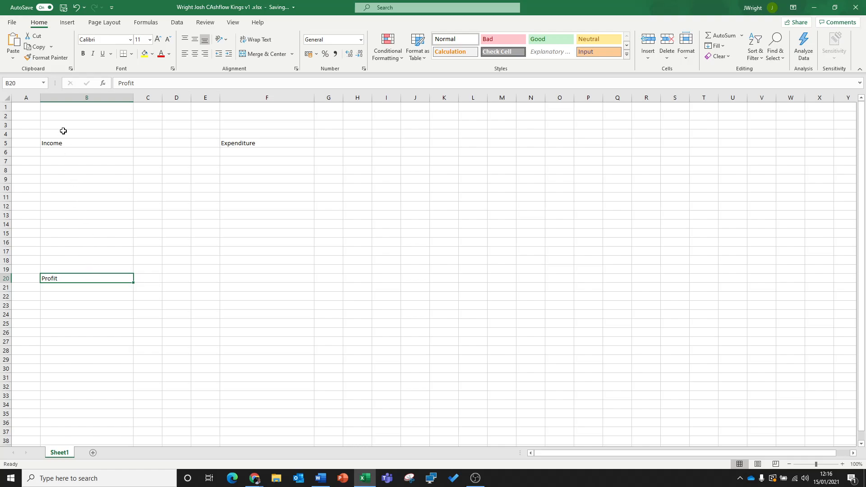
- Enter the company name Right Bikes as the sheet title in cell B1
left_click(57, 106)
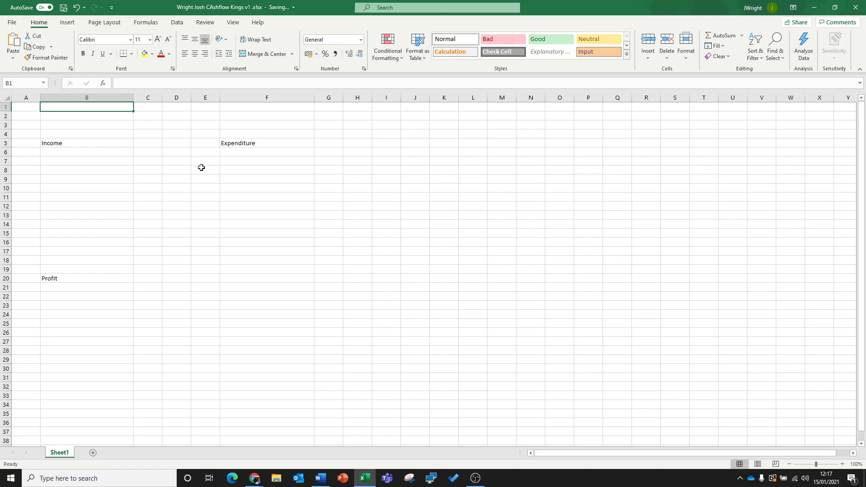
type("Right")
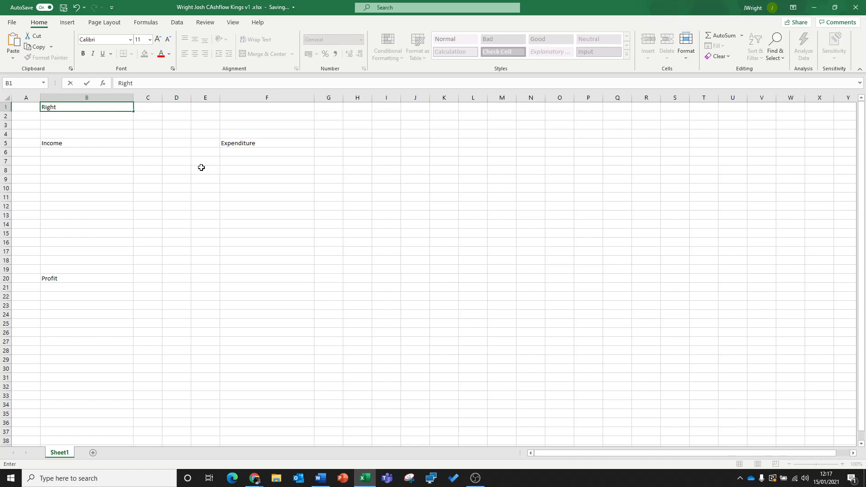
type(" Bikes")
key("Return")
key("Up")
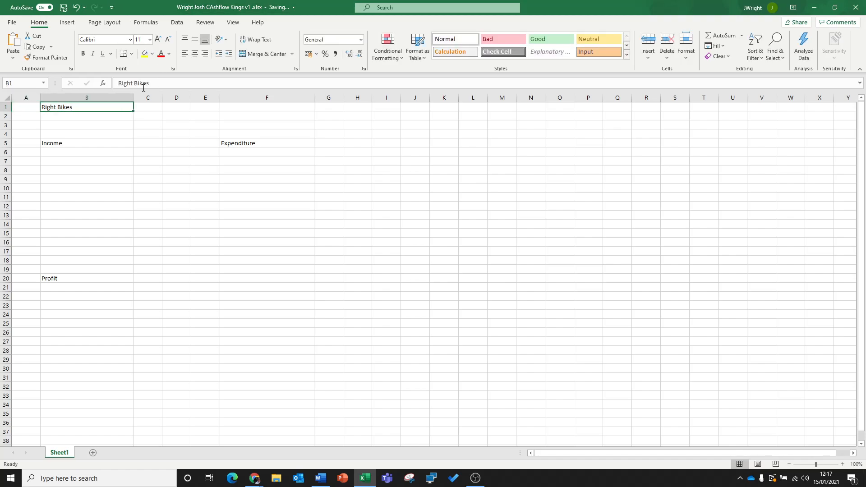
- Extend the title in cell B1 so that it reads Right's Bikes Cashflow Kings
left_click(131, 83)
type("'s")
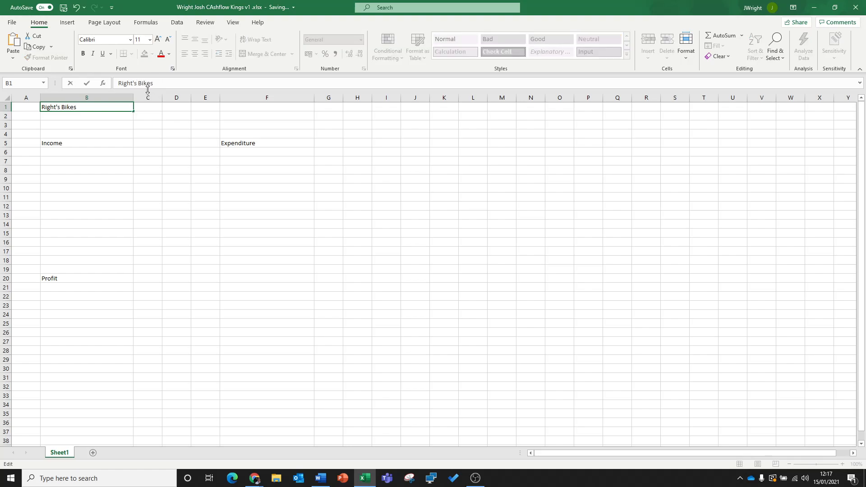
left_click(165, 82)
type("Cashflow Kings")
key("Return")
left_click(119, 108)
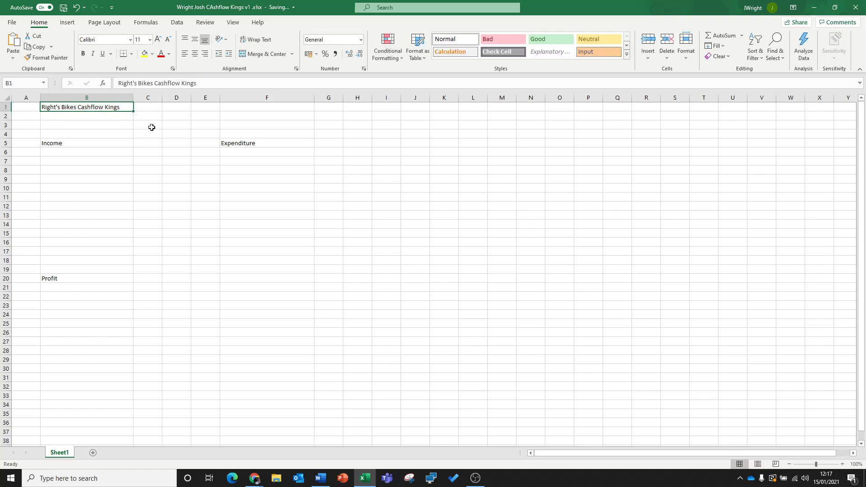
left_click(76, 143)
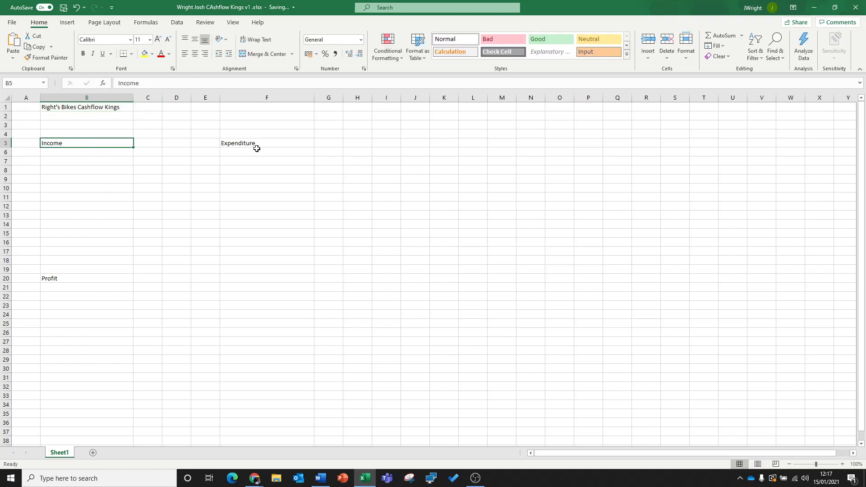
left_click(255, 145)
left_click(98, 275)
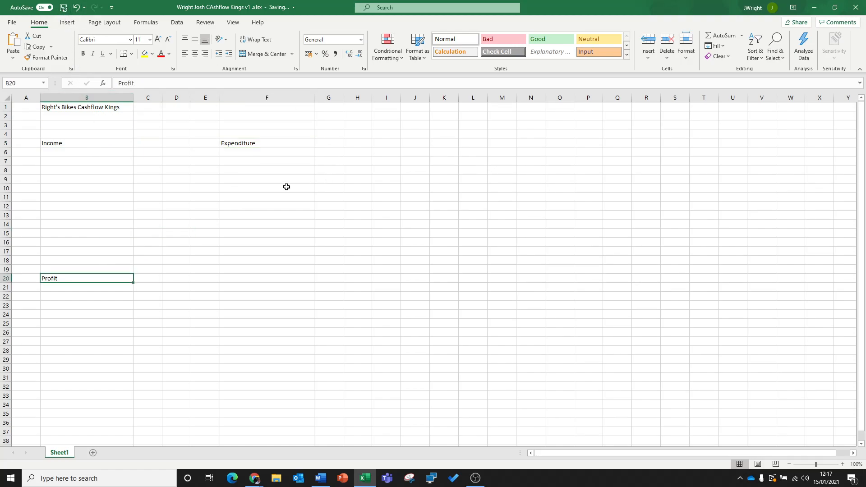
left_click(311, 179)
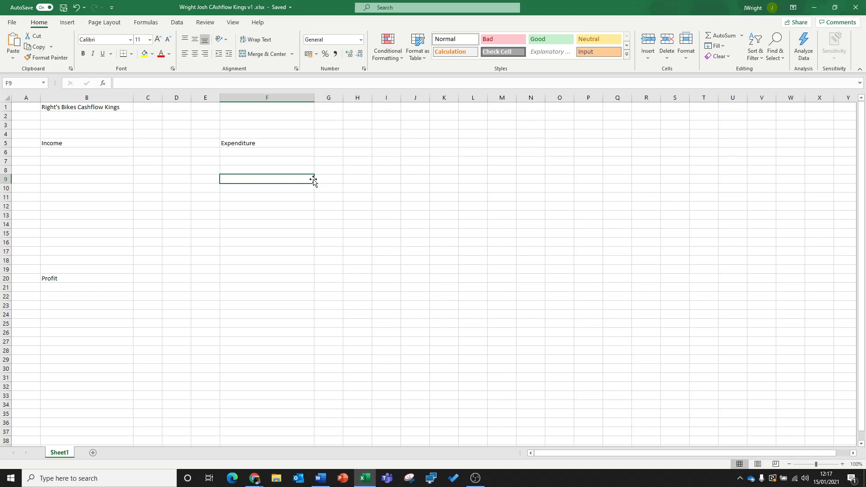
- List MTB Bikes, Parts and Maintenance under the Income heading in cells B6 to B8
left_click(70, 151)
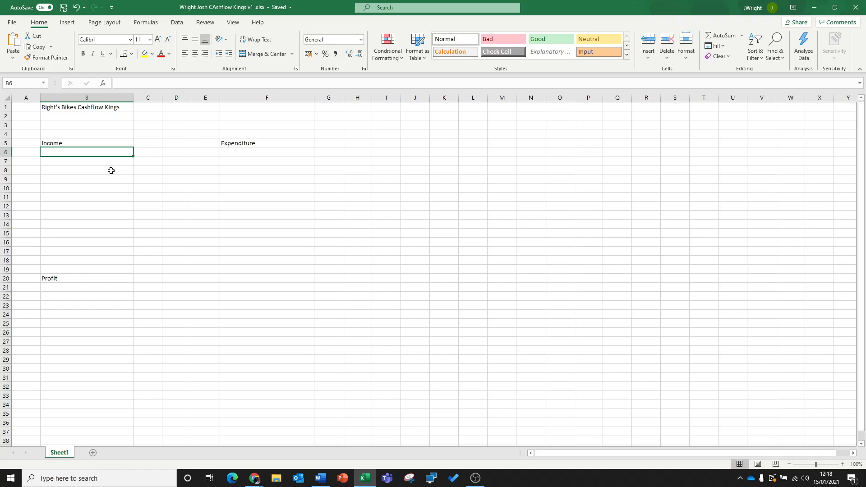
type("MTB ")
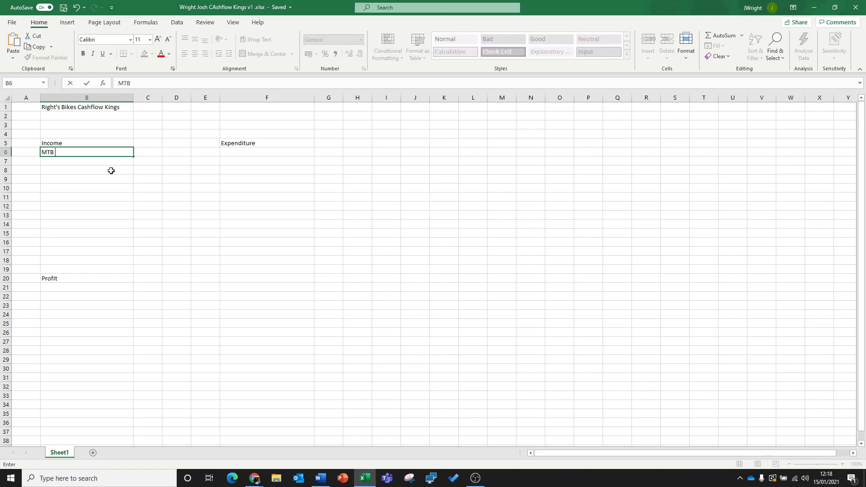
type("Bikes")
key("Return")
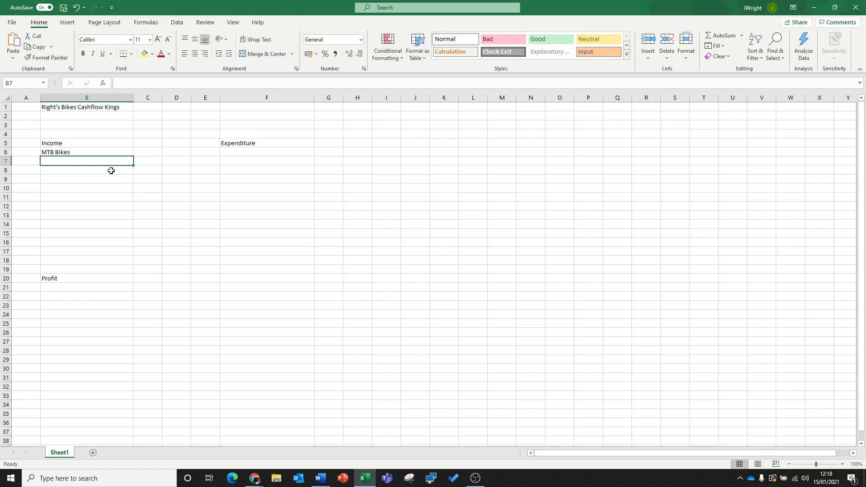
type("Parts")
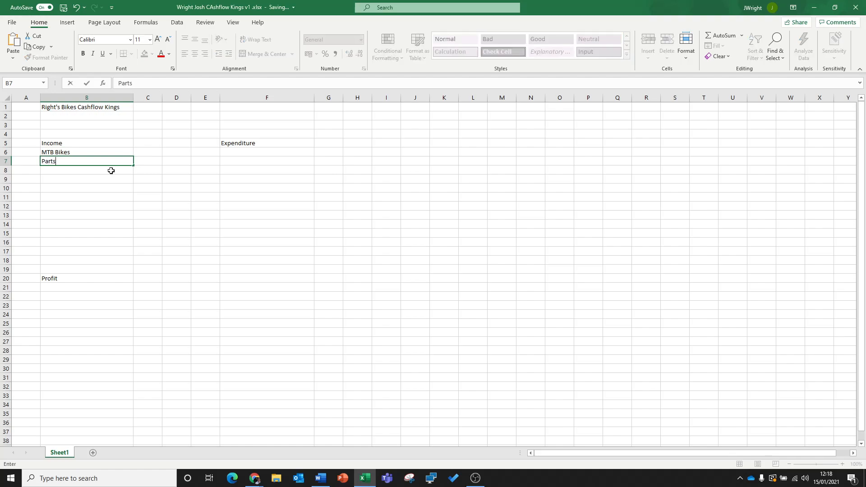
key("Return")
type("M")
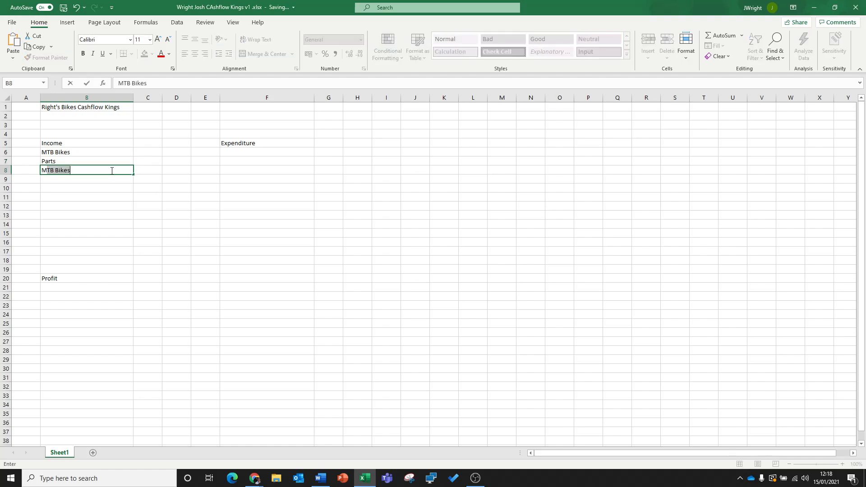
type("aintenance")
key("Return")
key("Up")
key("Up")
key("Up")
key("Up")
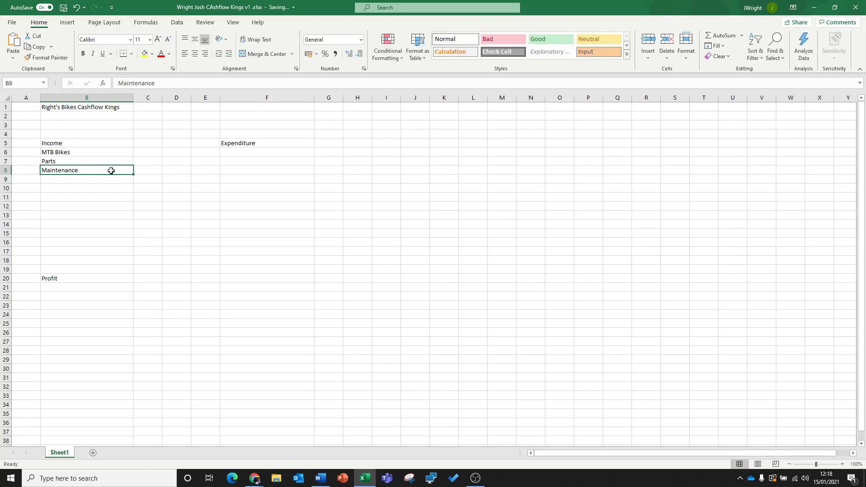
key("Down")
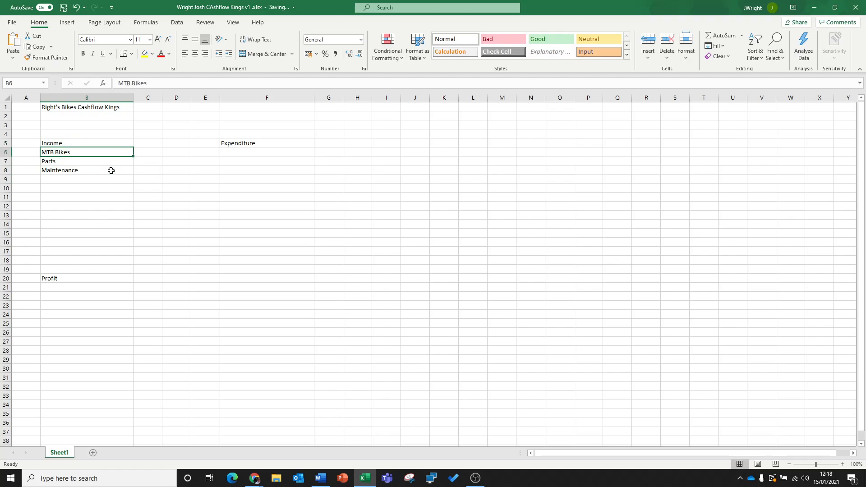
key("Down")
key("Down")
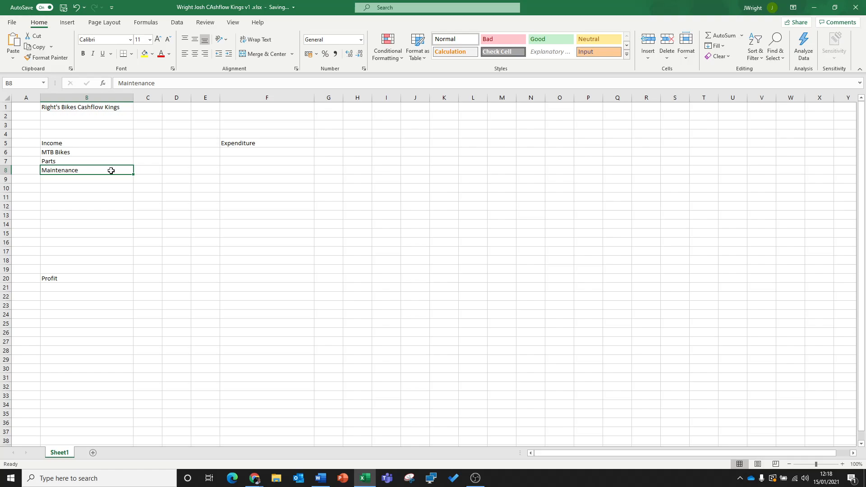
key("Down")
key("Up")
key("Up")
key("Up")
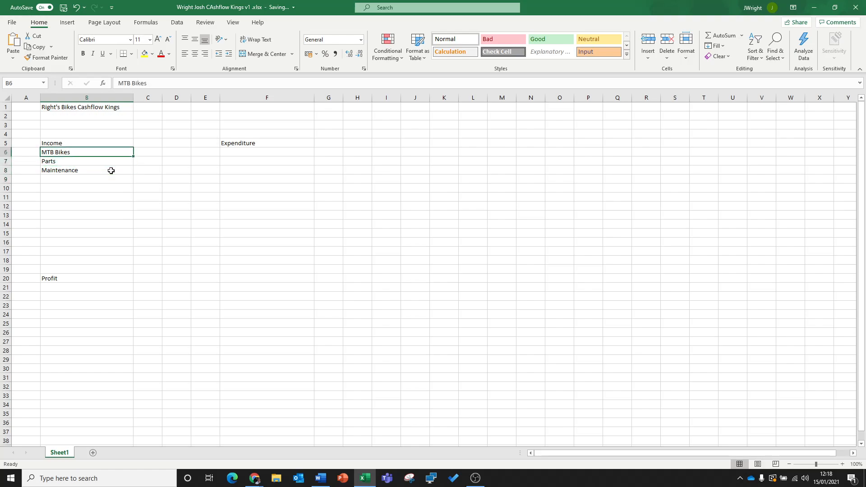
key("Down")
key("Down")
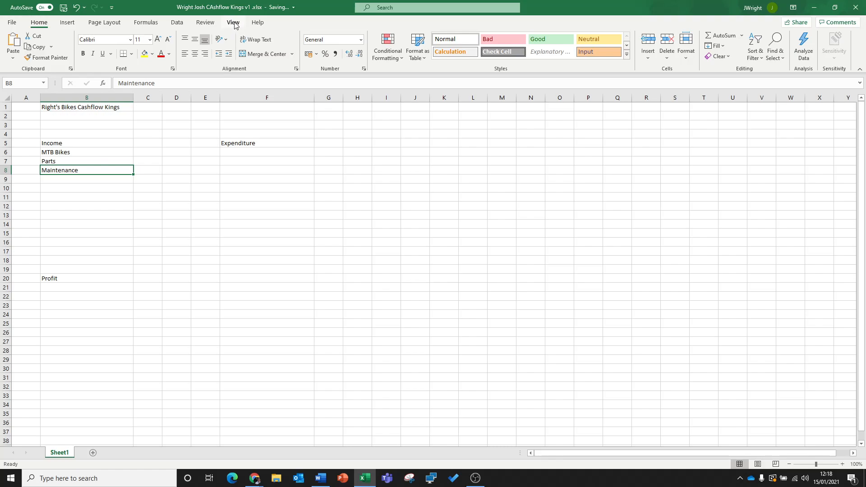
- Run a spelling check from the Maintenance cell and decline to continue checking at the beginning of the sheet
left_click(206, 22)
left_click(18, 48)
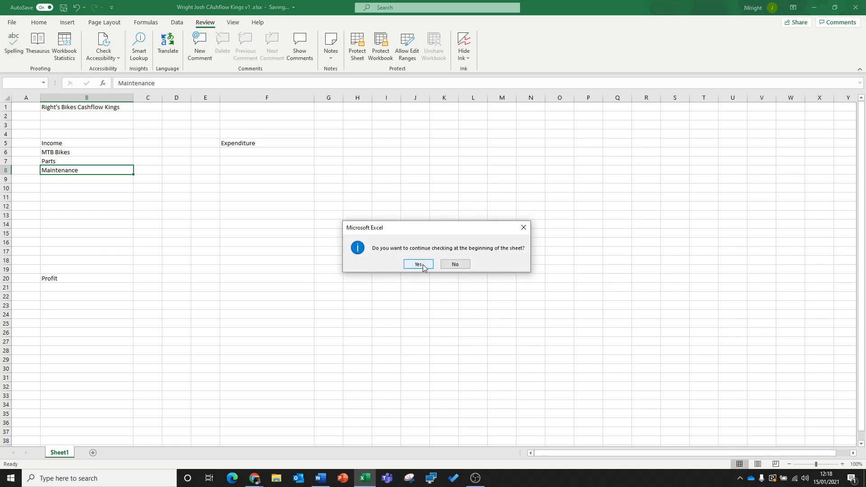
left_click(452, 265)
left_click(321, 249)
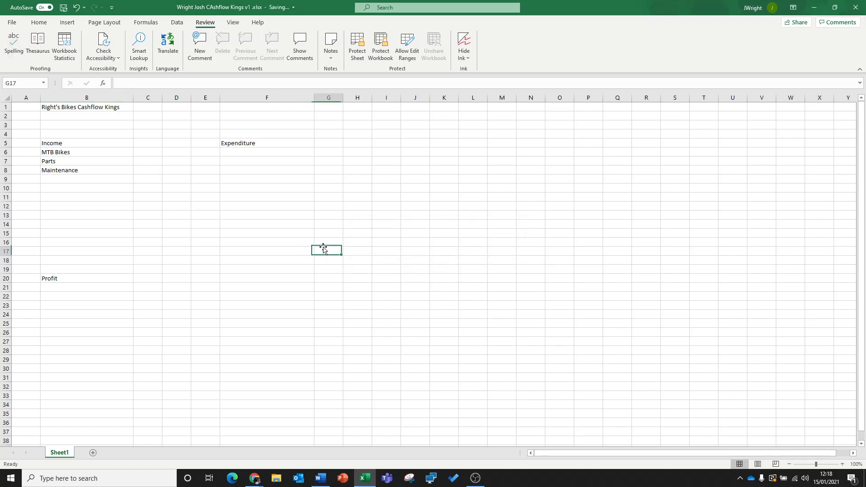
- List Rent, Staff and Utility Bills under the Expenditure heading in cells F6 to F8
left_click(79, 143)
left_click(251, 151)
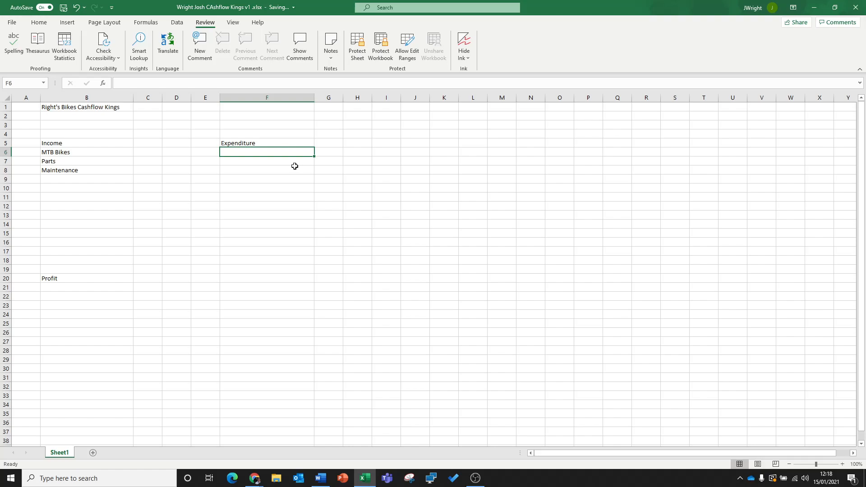
type("Rent")
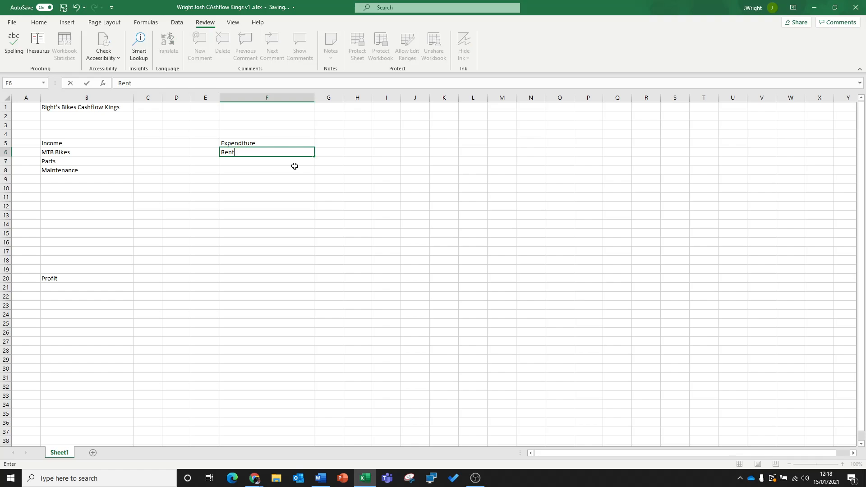
key("Return")
type("Staff")
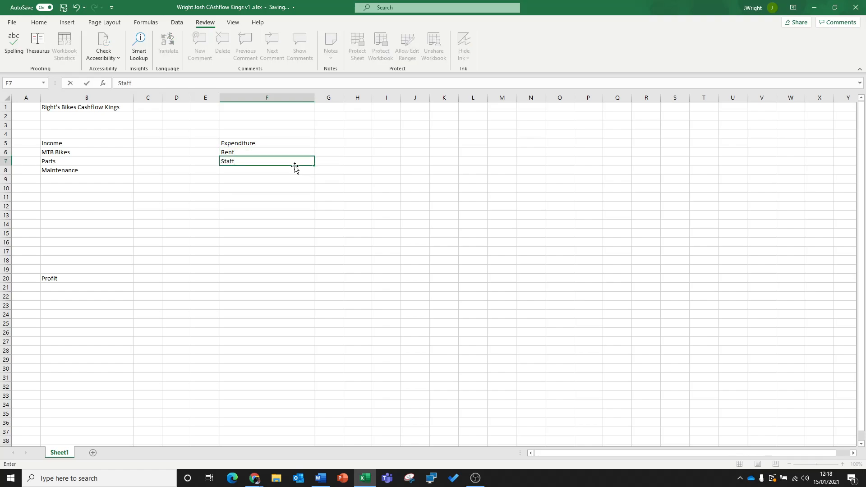
key("Return")
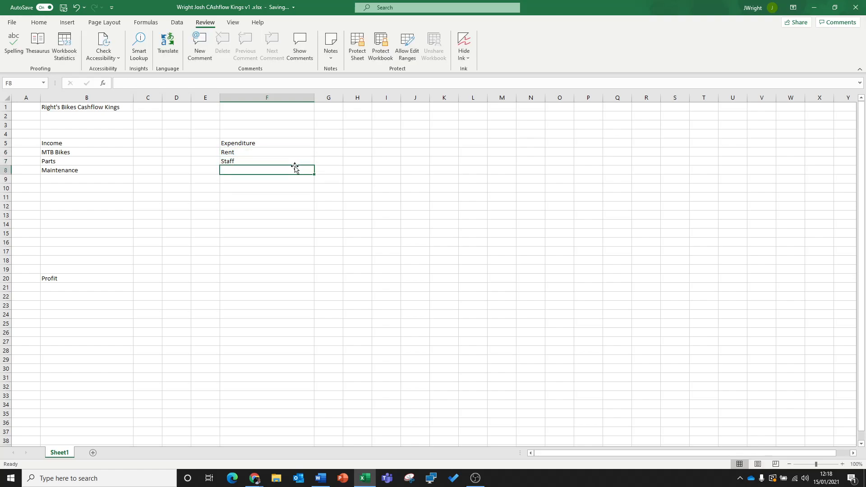
type("U")
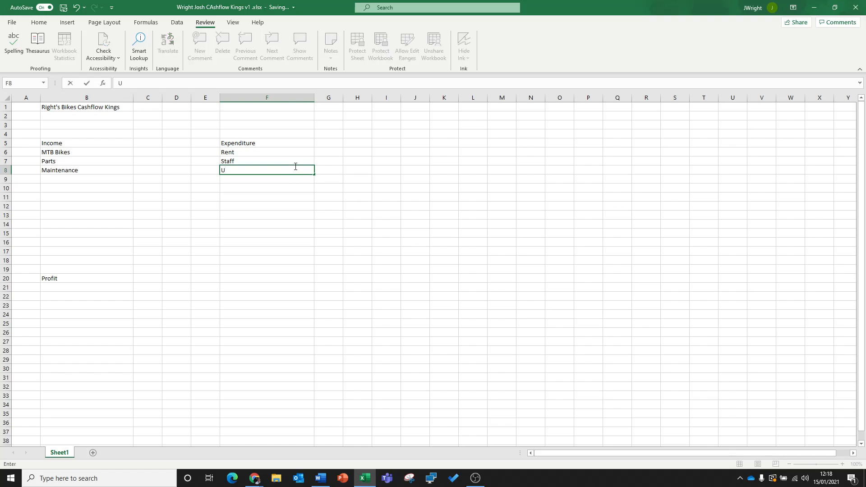
type("tilitie")
key("BackSpace")
type("y Bills")
key("Return")
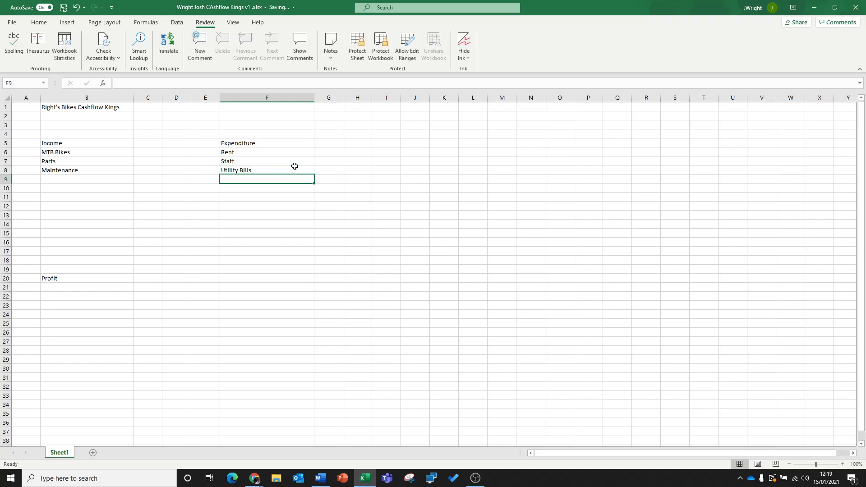
- Add Stock as the fourth Expenditure item in cell F9
key("Up")
key("Up")
key("Down")
key("Down")
type("Stock")
key("Return")
key("Up")
key("Down")
key("Down")
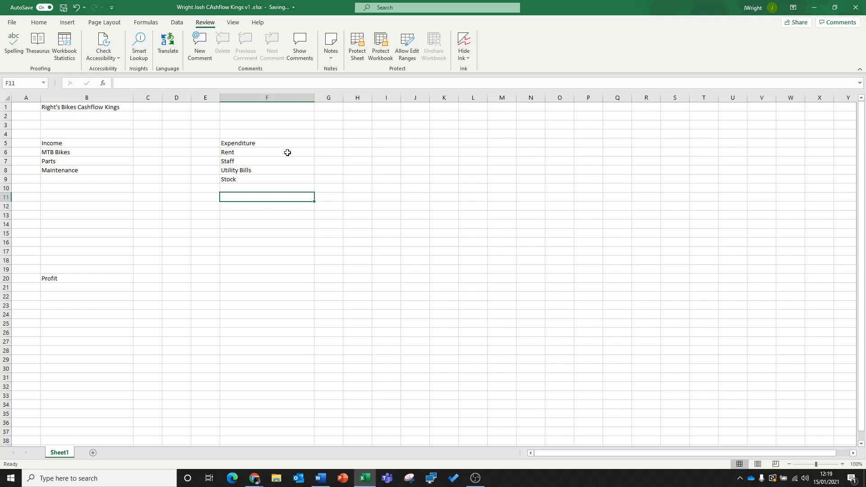
- Enter the income amounts 8000 for MTB Bikes, 3000 for Parts and 1500 for Maintenance in cells C6 to C8
left_click(154, 152)
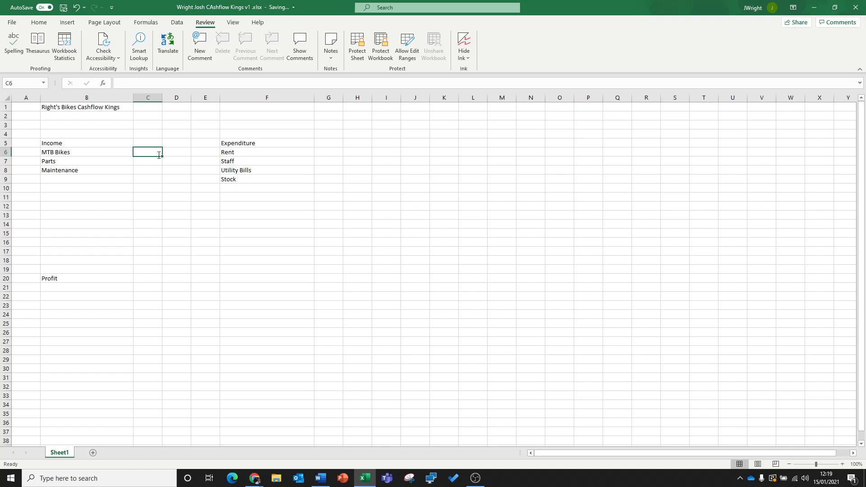
type("8000")
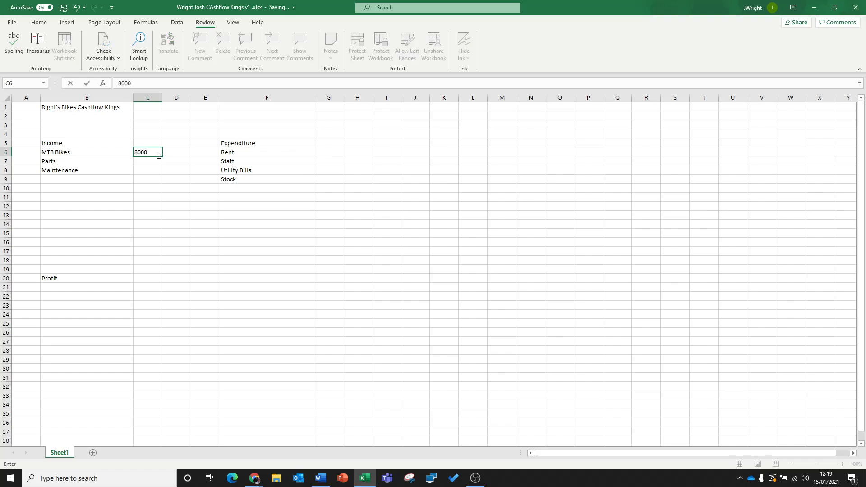
key("Return")
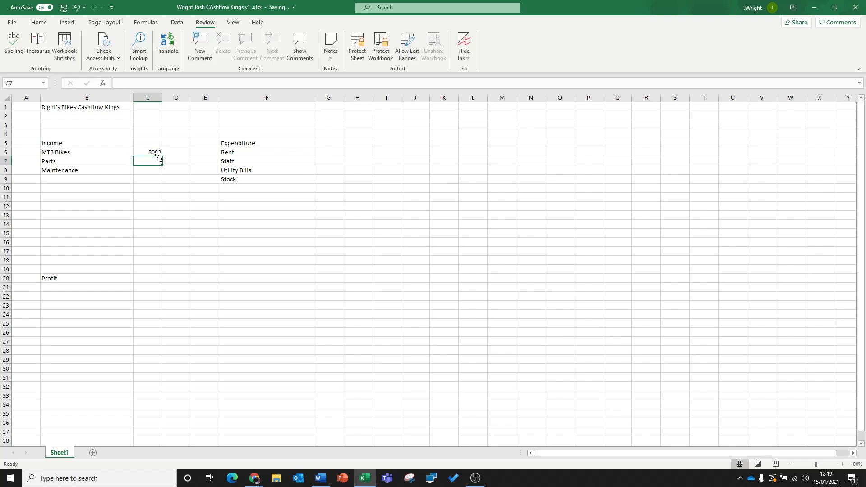
type("300")
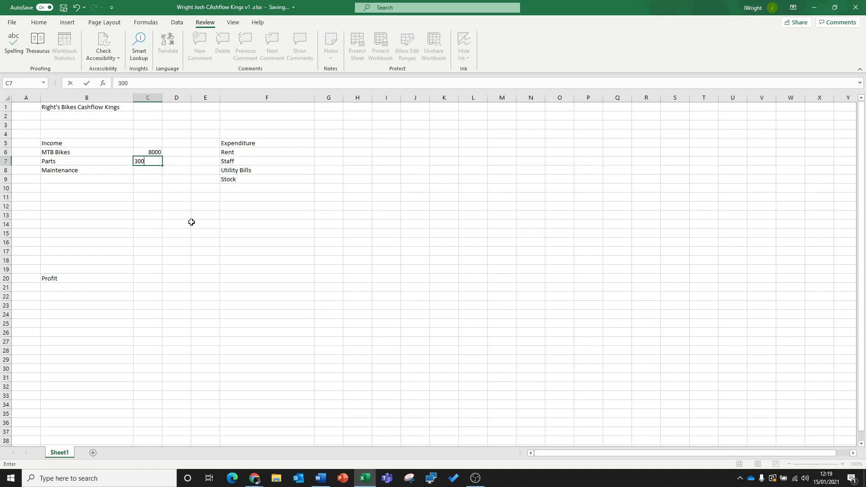
type("0")
key("Return")
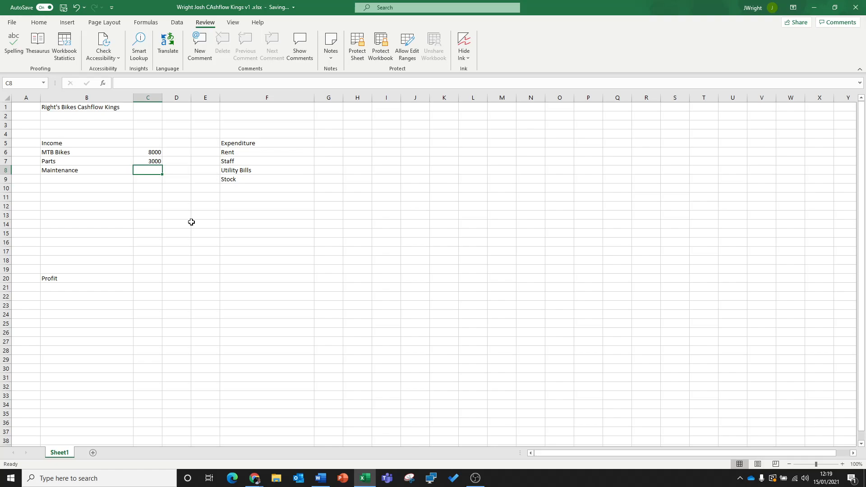
type("1500")
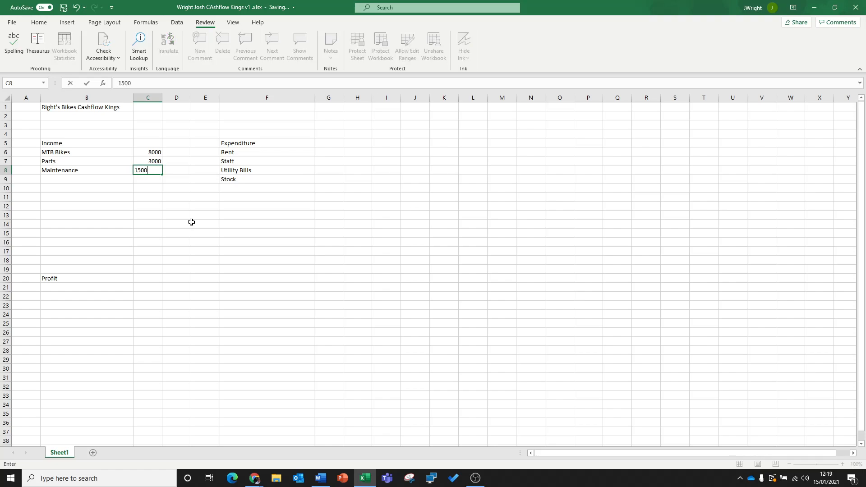
key("Return")
key("Return")
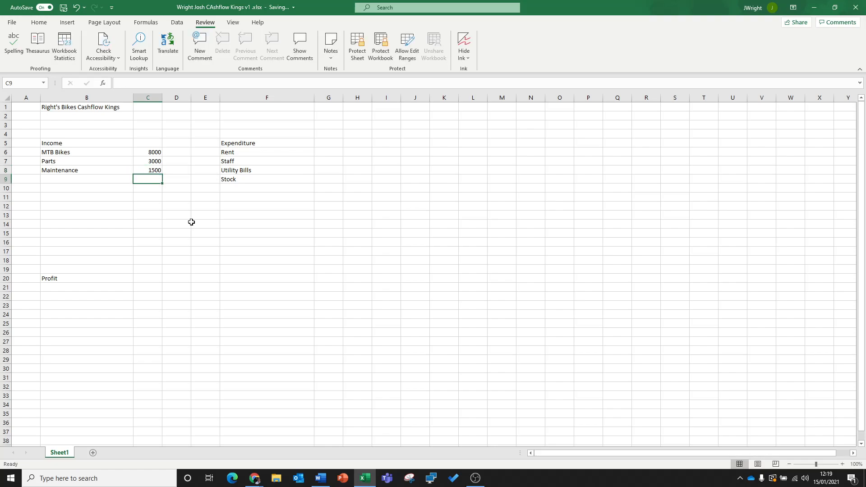
- Label cell B10 as Total, below the Income items
key("Up")
key("Down")
key("Left")
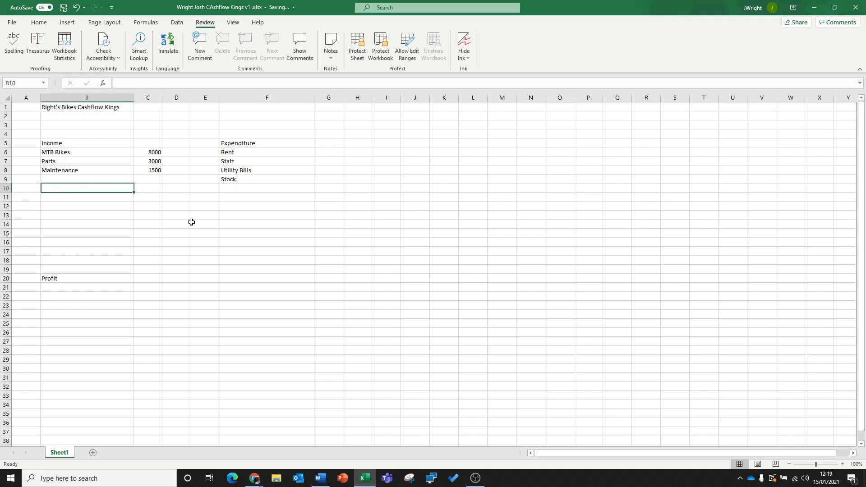
type("Total")
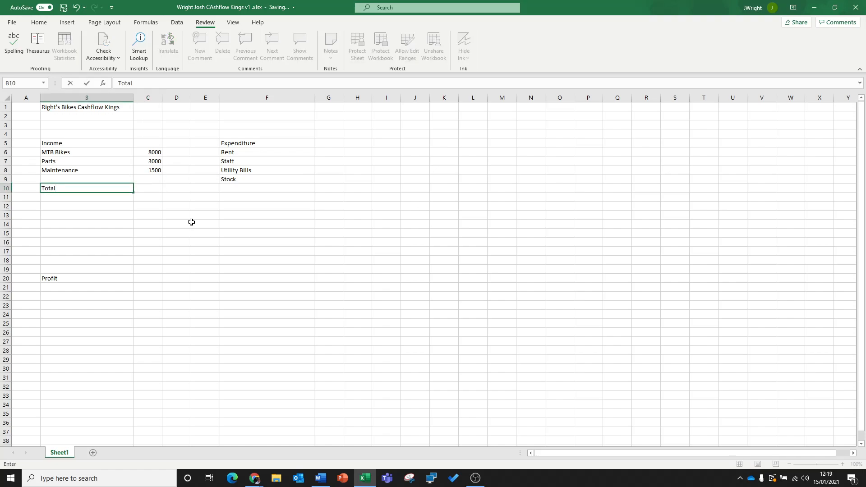
key("Tab")
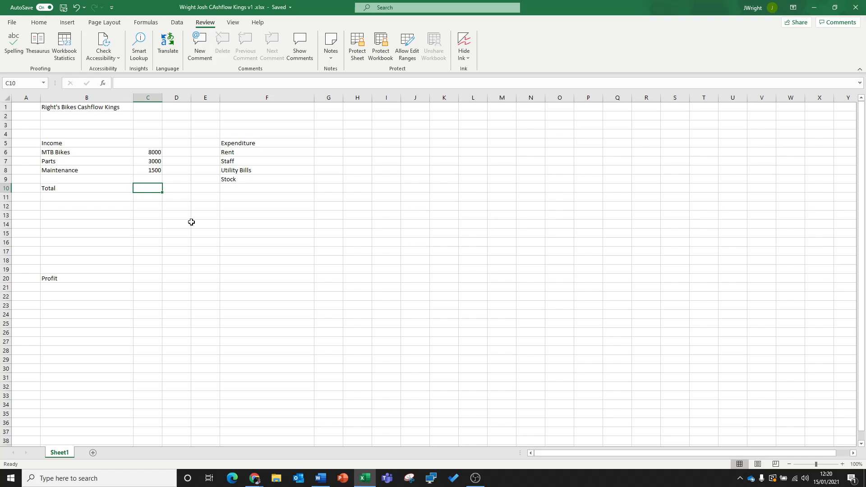
- Calculate the income total in cell C10 with the formula =C6+C7+C8
type("=")
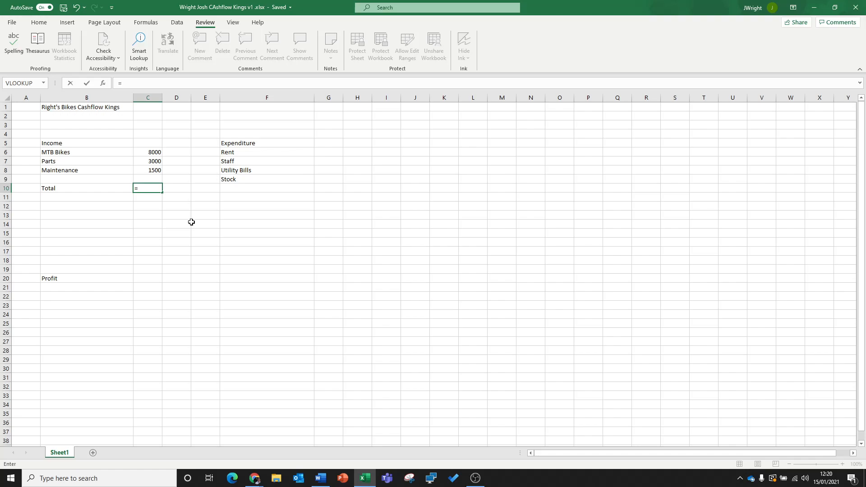
left_click(152, 151)
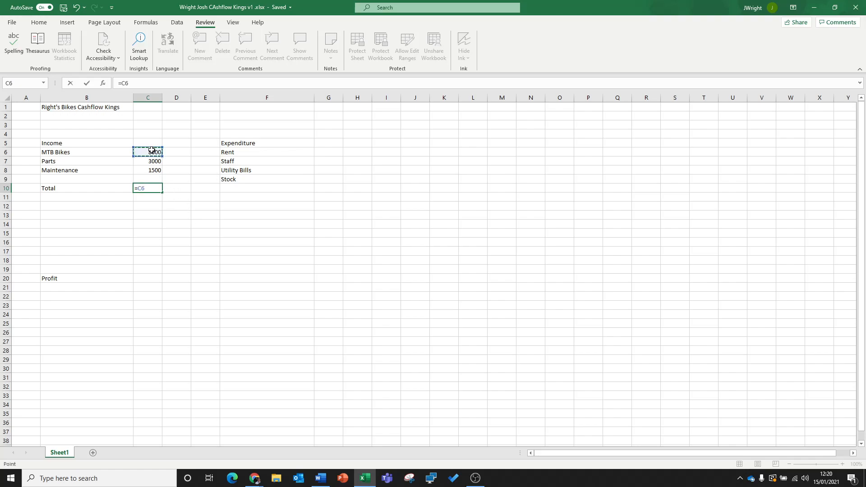
type("+")
left_click(156, 162)
type("+")
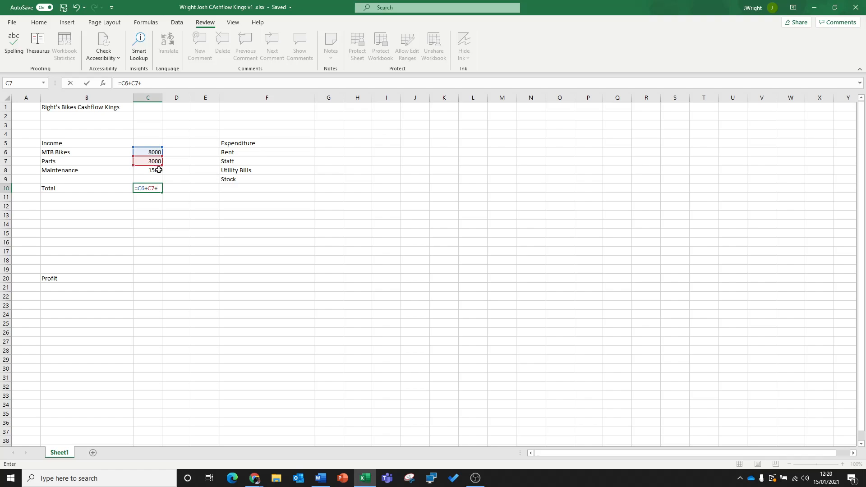
left_click(159, 170)
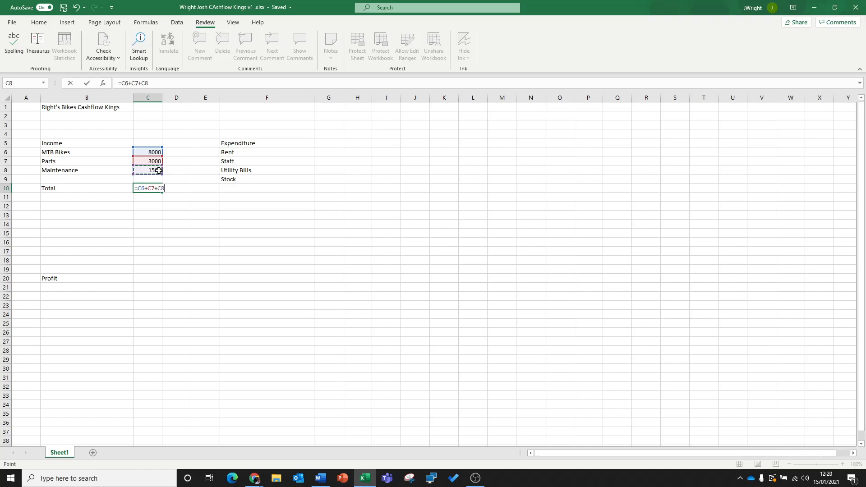
key("Return")
key("Up")
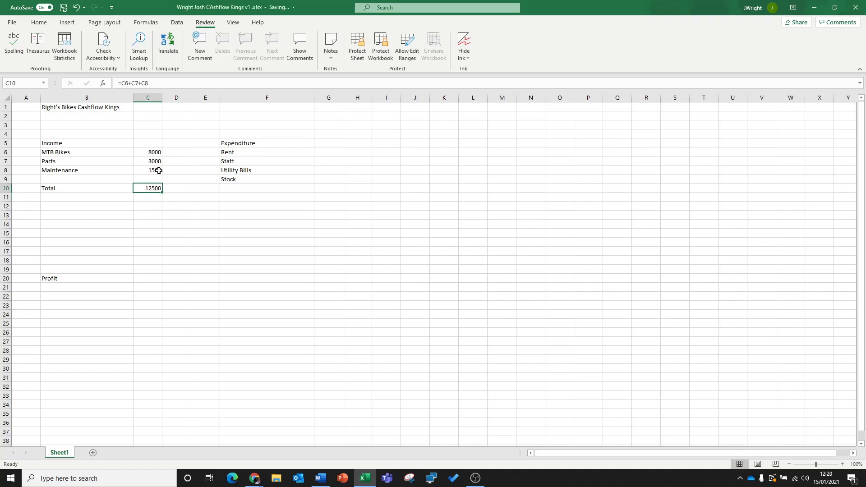
- Set the MTB Bikes income in C6 to 7000 and check the recalculated total in C10
left_click(155, 153)
type("7")
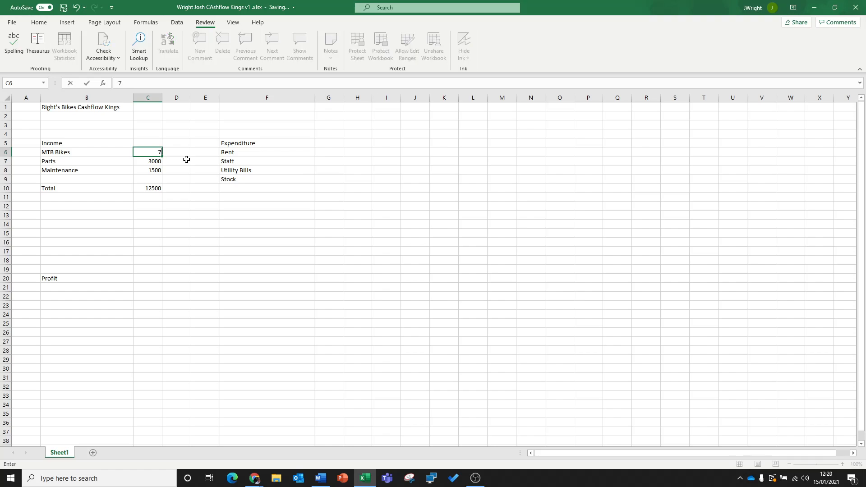
type("000")
key("Return")
key("Down")
key("Down")
key("Down")
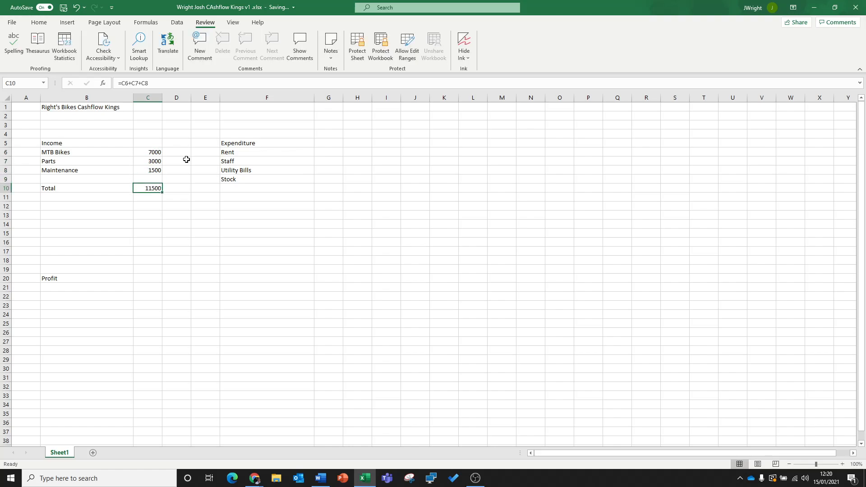
- Set the Parts income in cell C7 to 2000
key("Up")
key("Up")
key("Up")
key("Up")
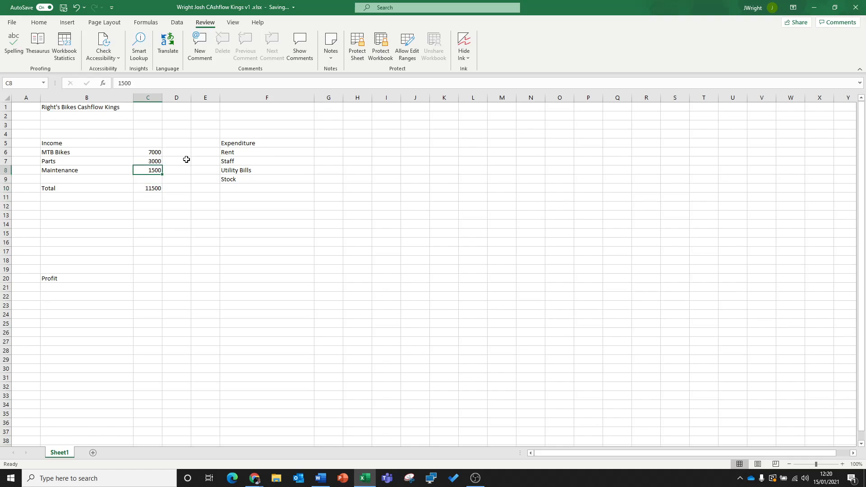
key("Down")
key("Down")
key("Down")
key("Up")
key("Up")
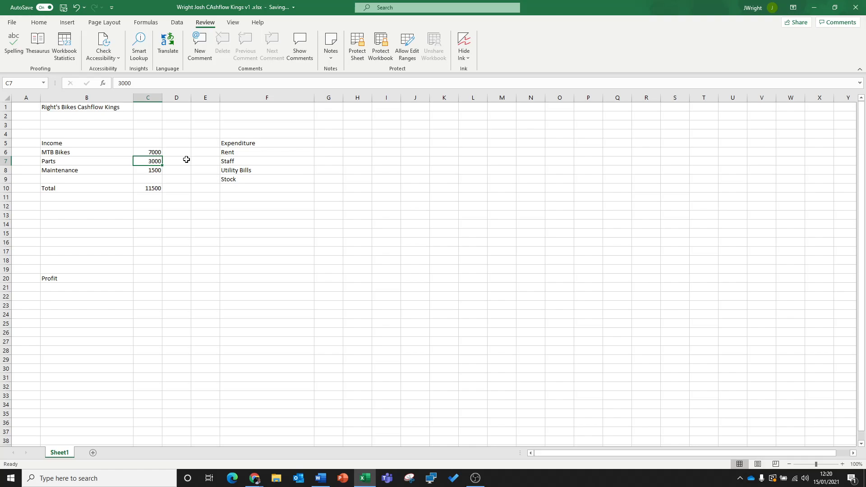
type("2000")
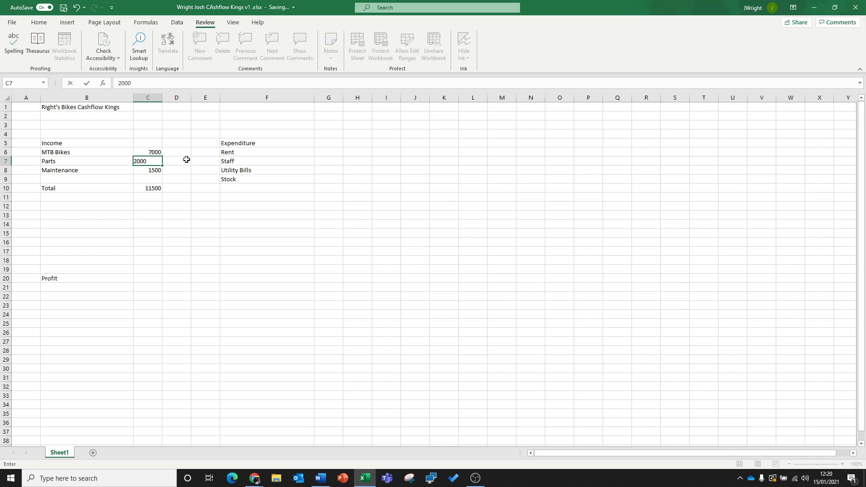
key("Return")
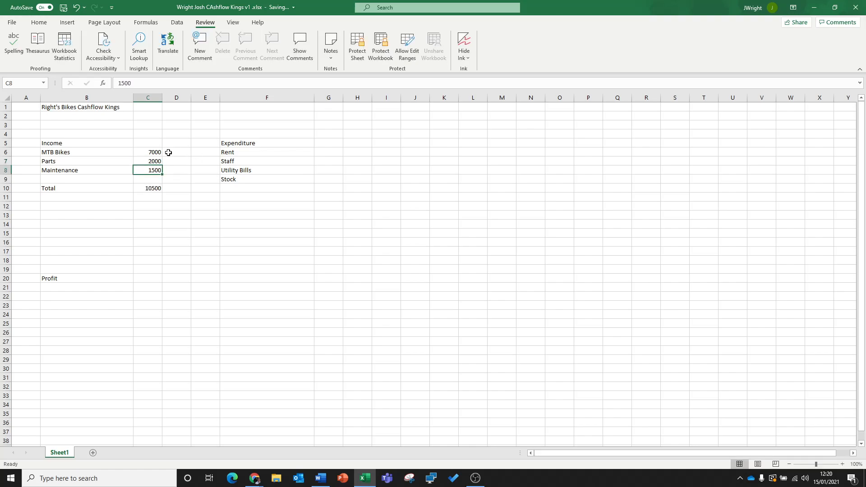
- Inspect the formula behind the income total in cell C10 and close it without editing
left_click(160, 186)
double_click(155, 187)
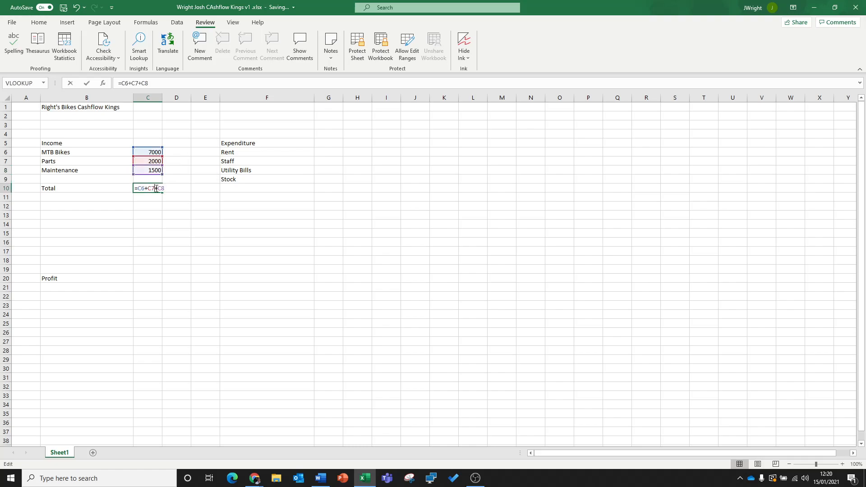
left_click_drag(115, 82, 148, 83)
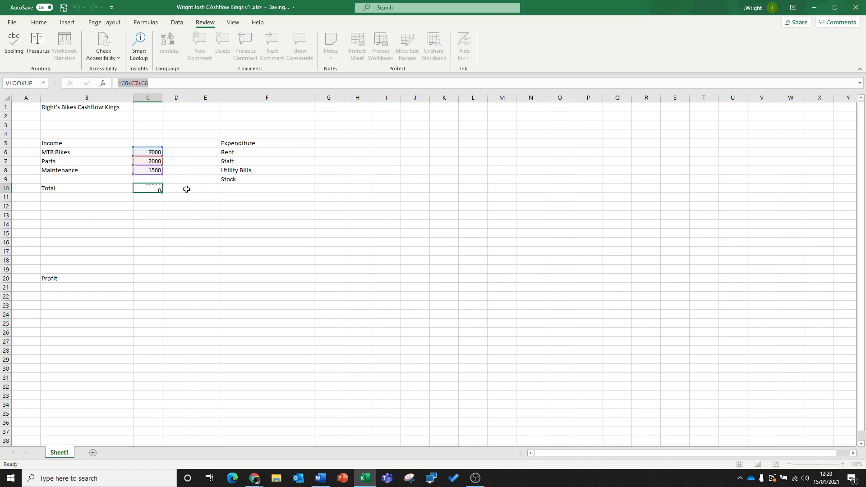
key("Escape")
key("Up")
key("Up")
key("Up")
key("Up")
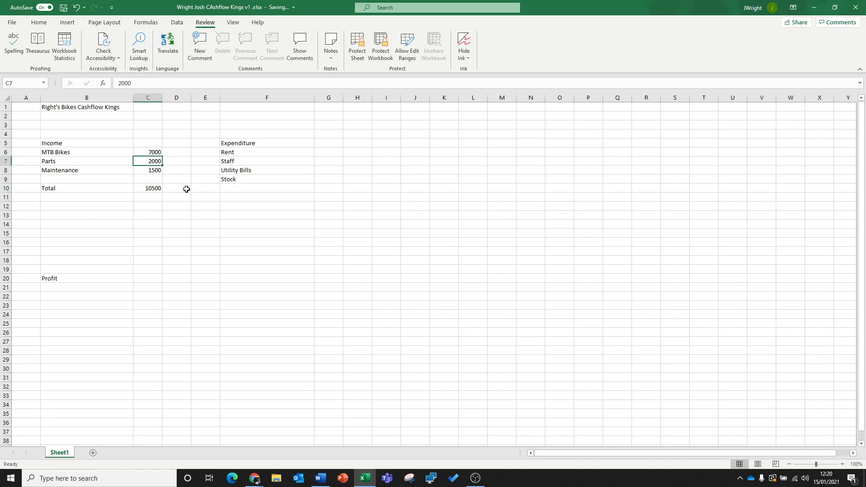
key("Down")
key("Down")
key("Down")
key("Down")
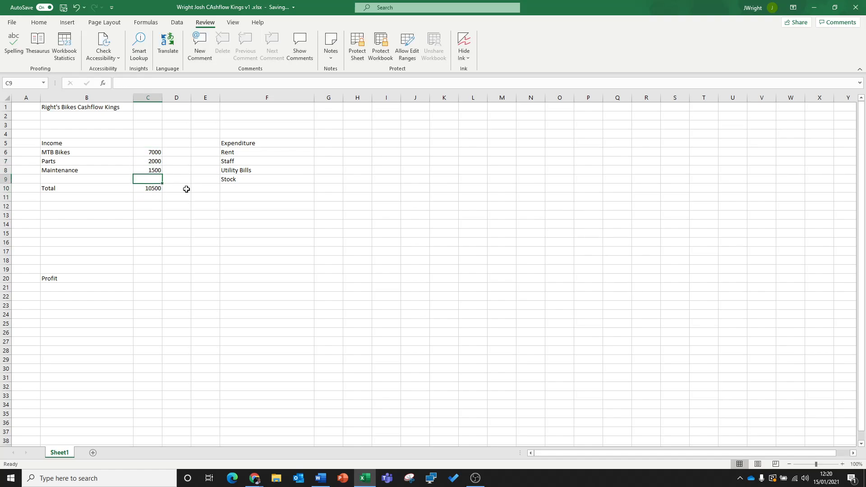
- Enter 1000 as the Rent expenditure in cell G6
key("Right")
key("Right")
key("Right")
key("Right")
key("Up")
key("Up")
key("Up")
key("Up")
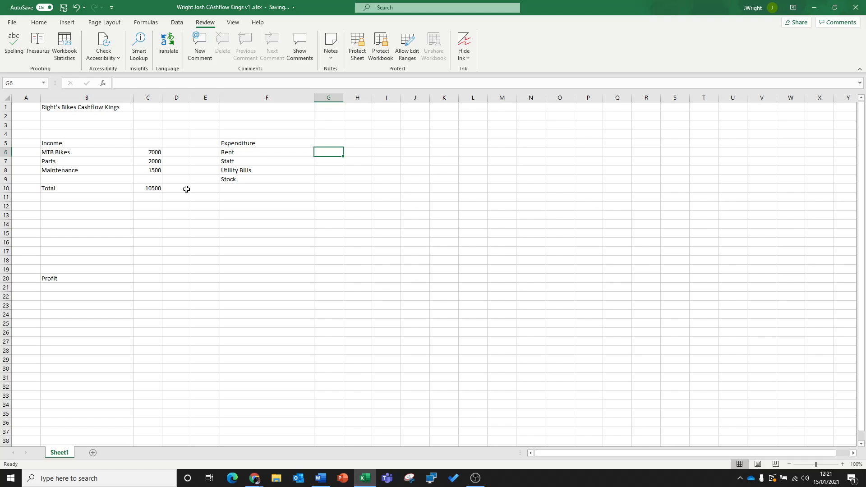
type("1000")
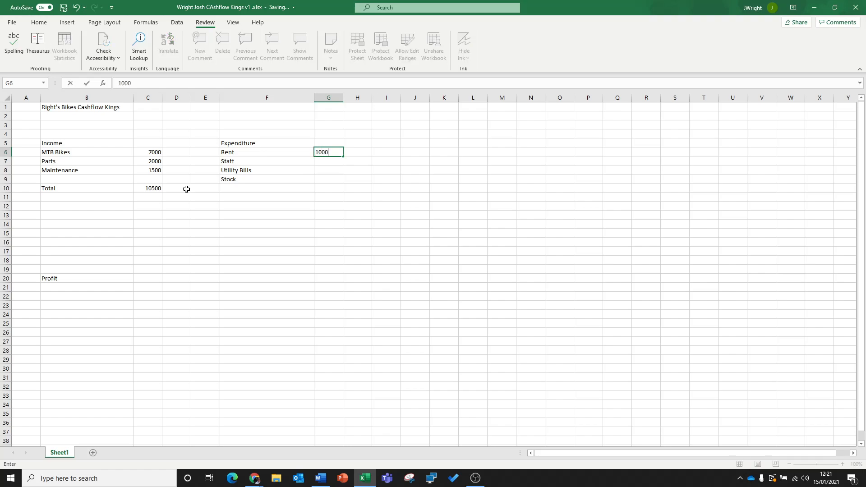
key("Return")
key("Up")
key("Down")
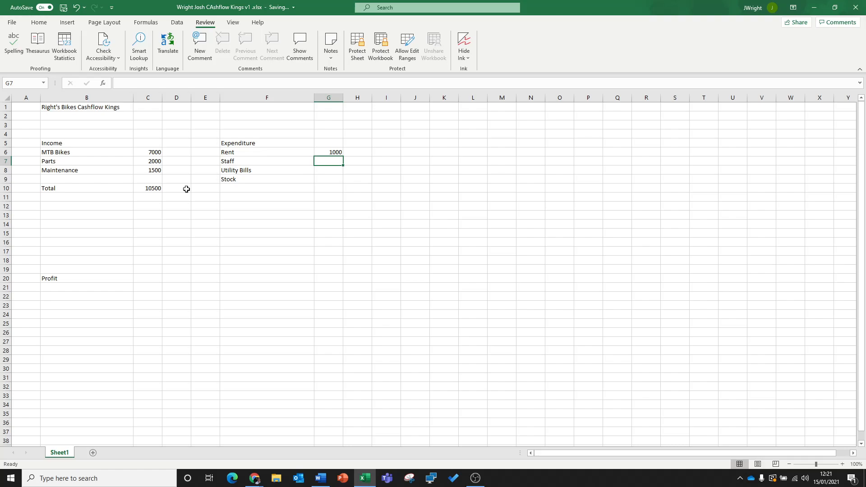
- Enter 4000 as the Staff expenditure in cell G7
type("4000")
key("Return")
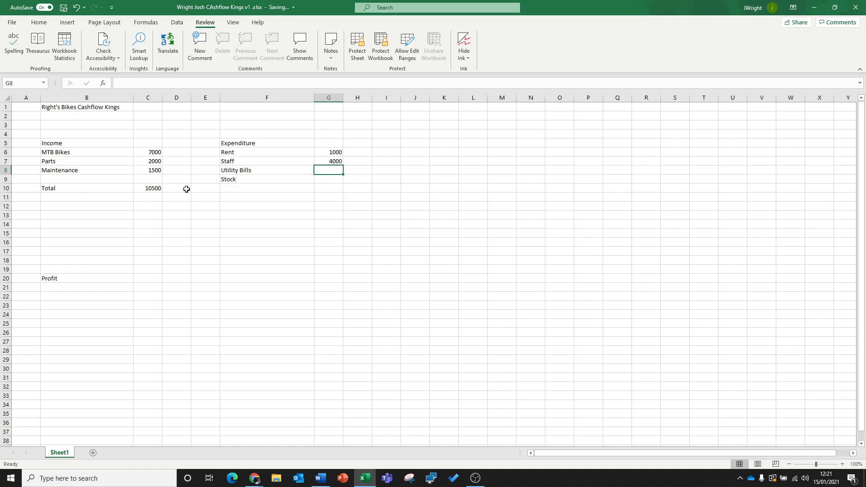
- Add Tax as another expenditure item in cell F10, below Stock
left_click(243, 189)
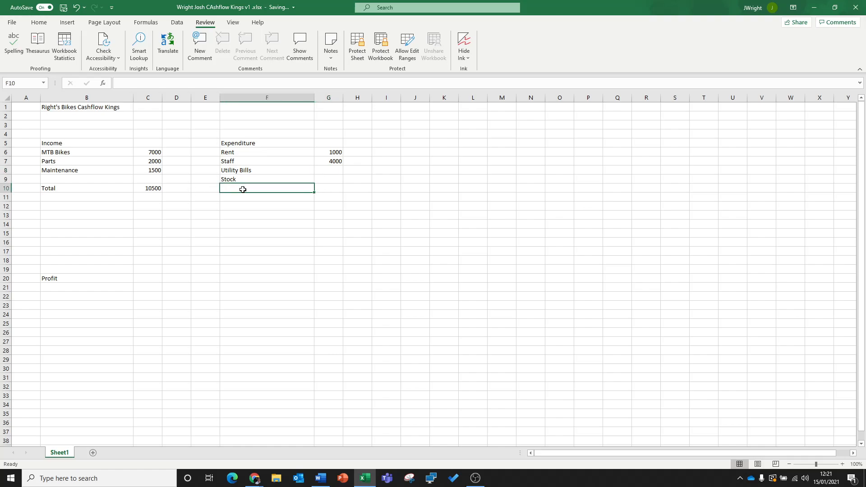
type("Tax")
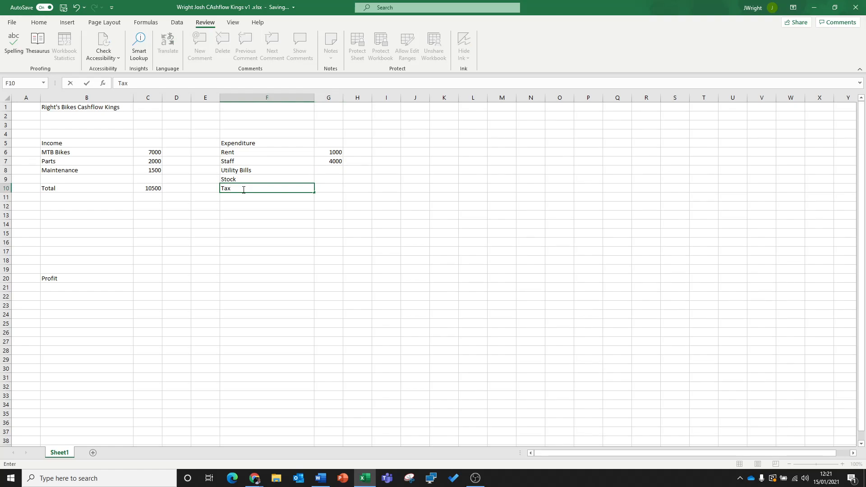
key("Return")
- Enter 450 as the Utility Bills expenditure in cell G8
key("Up")
key("Up")
key("Up")
key("Right")
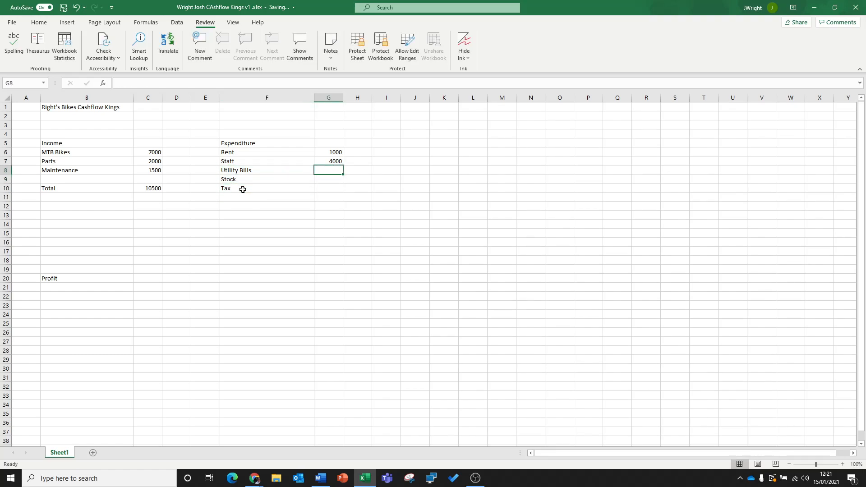
type("450")
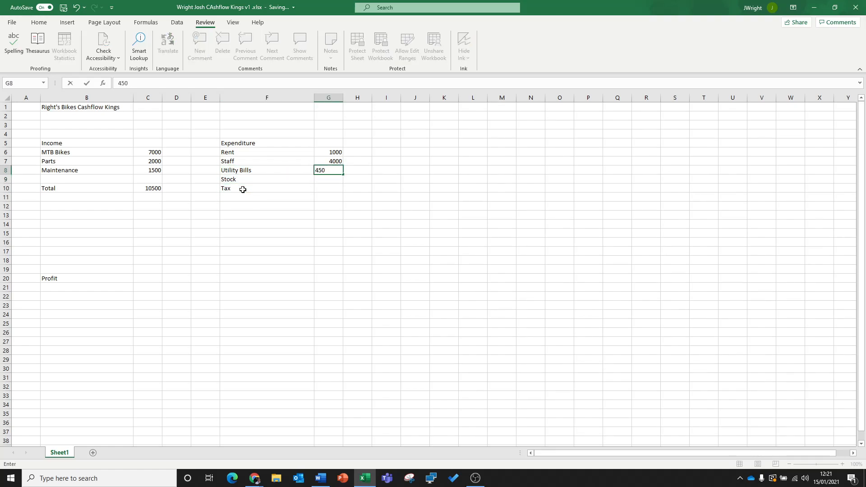
key("Return")
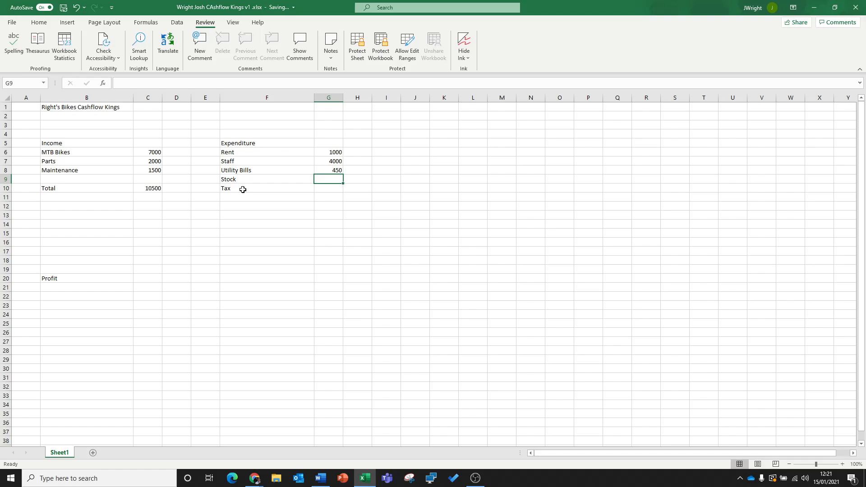
- Enter 3000 for Stock in cell G9 and 1000 for Tax in cell G10
type("4")
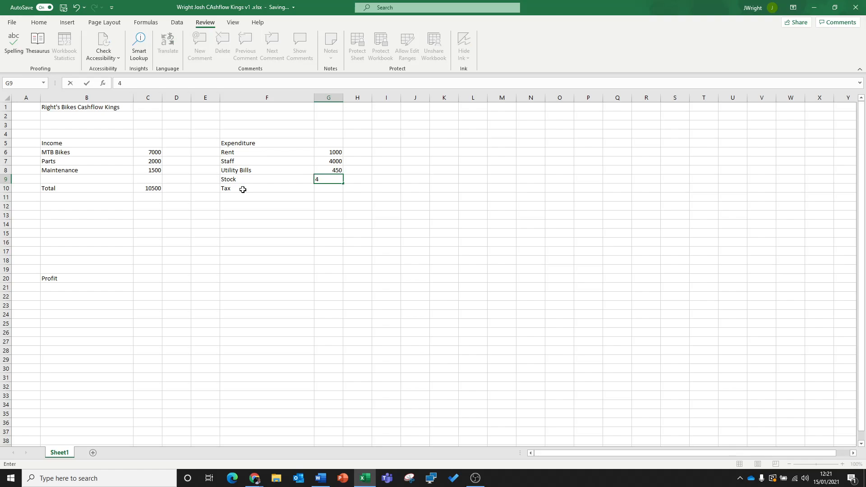
key("BackSpace")
type("3000")
key("Return")
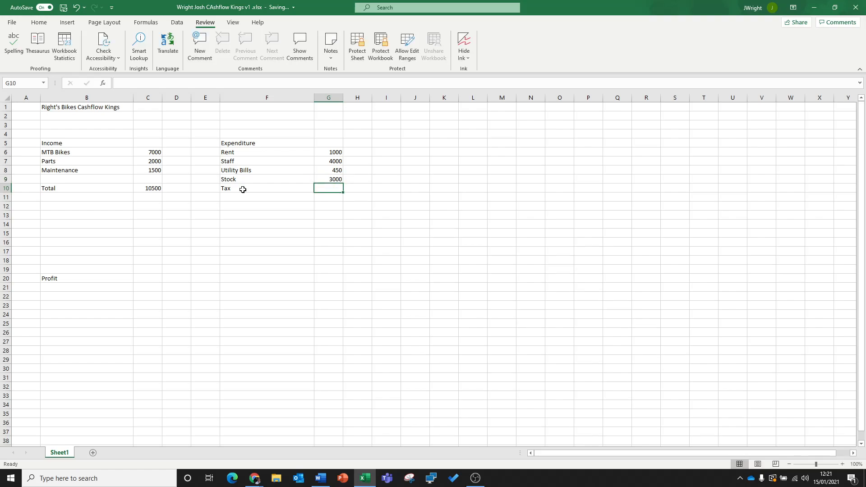
type("1000")
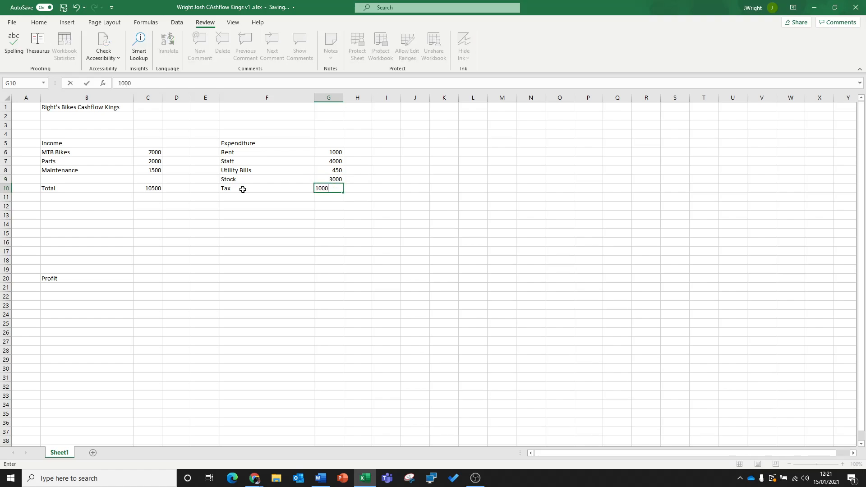
key("Return")
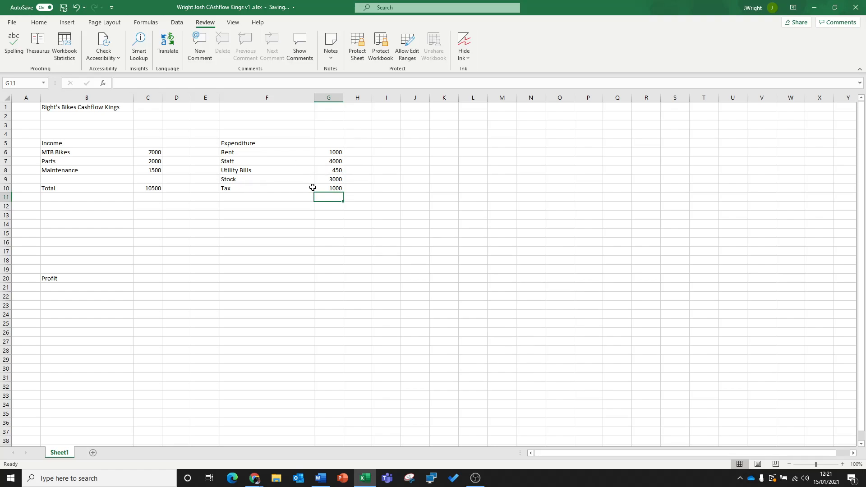
- Review the expenditure amounts in G6:G10 alongside their item labels in column F
left_click_drag(335, 154, 334, 188)
left_click(334, 215)
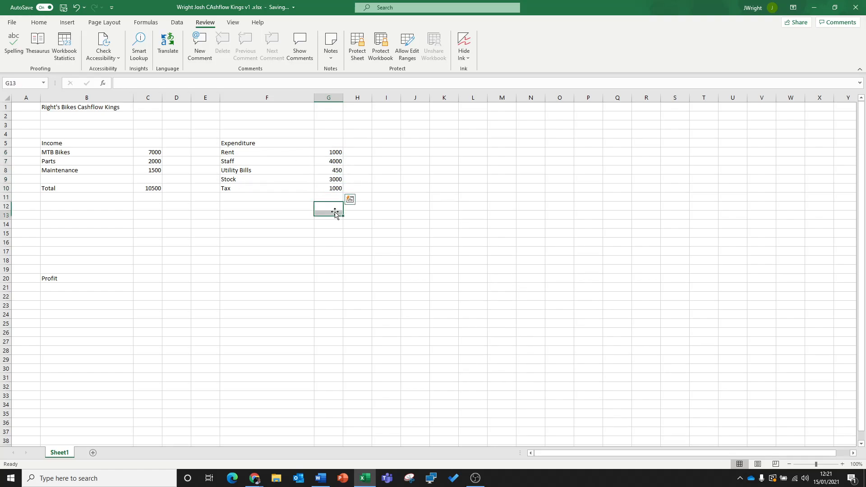
left_click(332, 152)
left_click(333, 161)
left_click(335, 170)
left_click(334, 179)
left_click(334, 188)
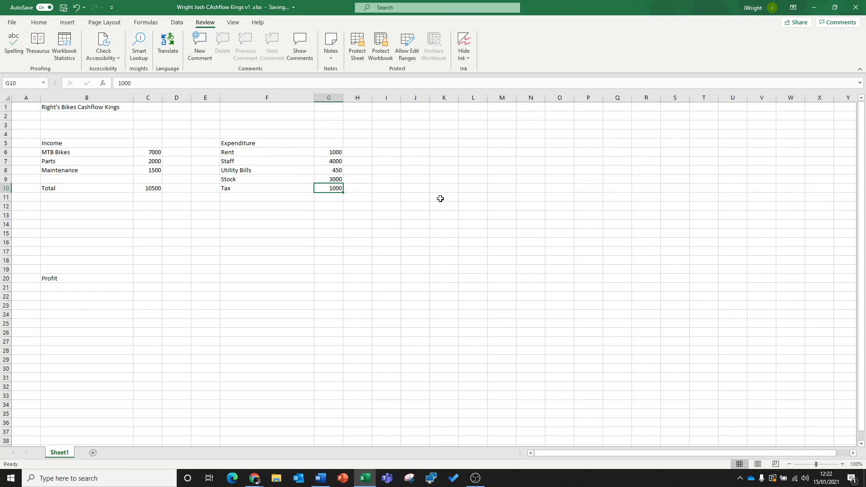
left_click_drag(334, 170, 289, 168)
left_click_drag(338, 189, 245, 161)
left_click(253, 169)
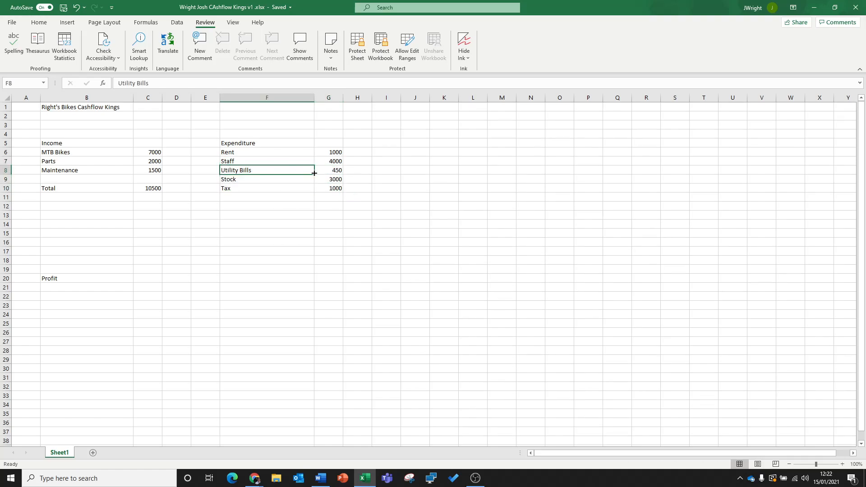
mouse_move(325, 170)
left_mouse_down()
mouse_move(302, 170)
mouse_move(310, 170)
left_mouse_up()
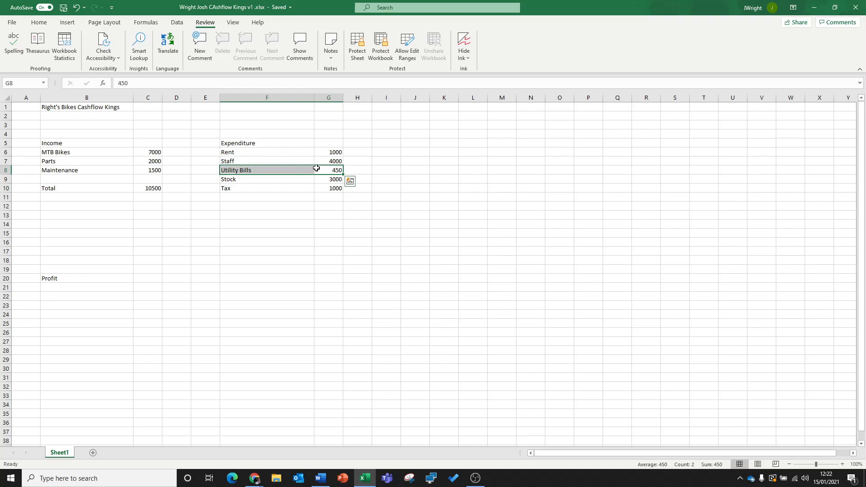
left_click(325, 210)
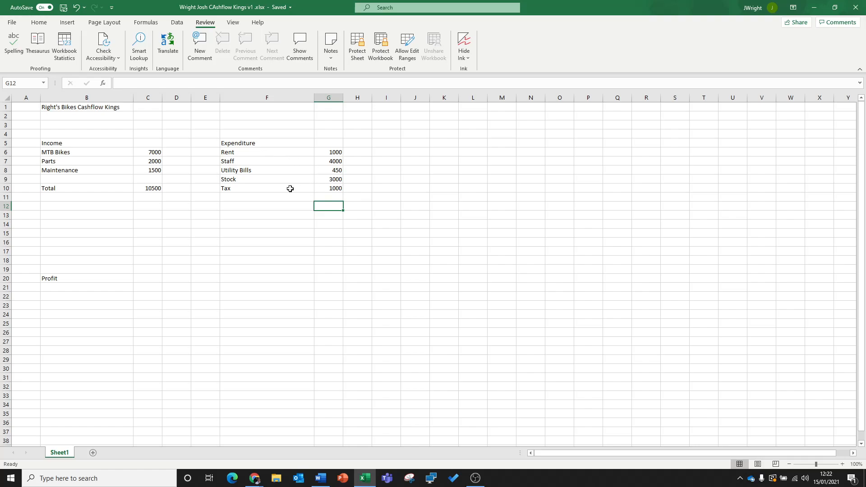
left_click(294, 224)
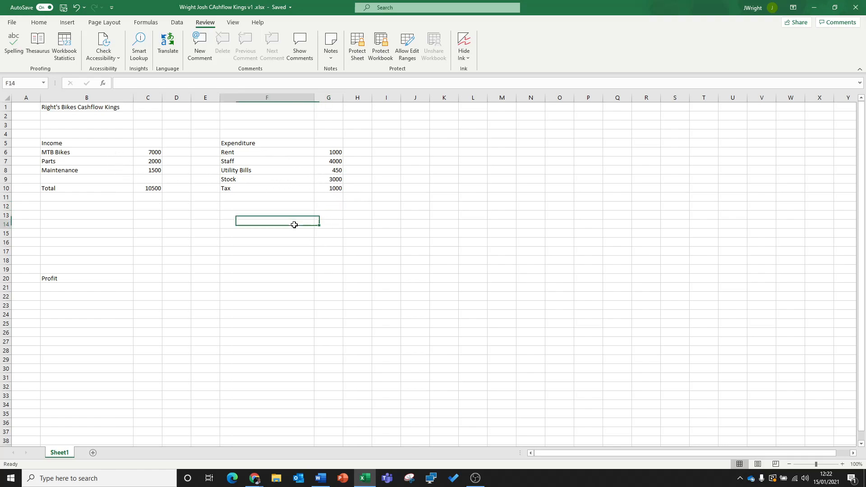
- Inspect the formula behind the income total in C10 and close it without changes
left_click(63, 188)
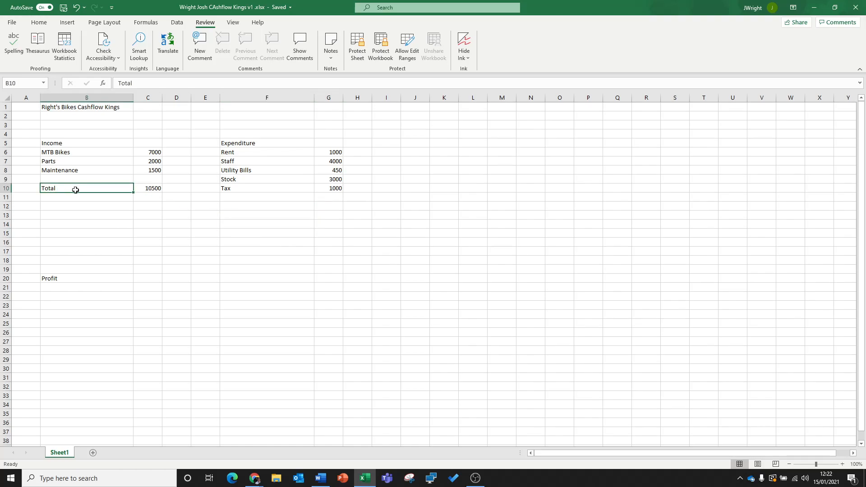
left_click(147, 188)
double_click(147, 189)
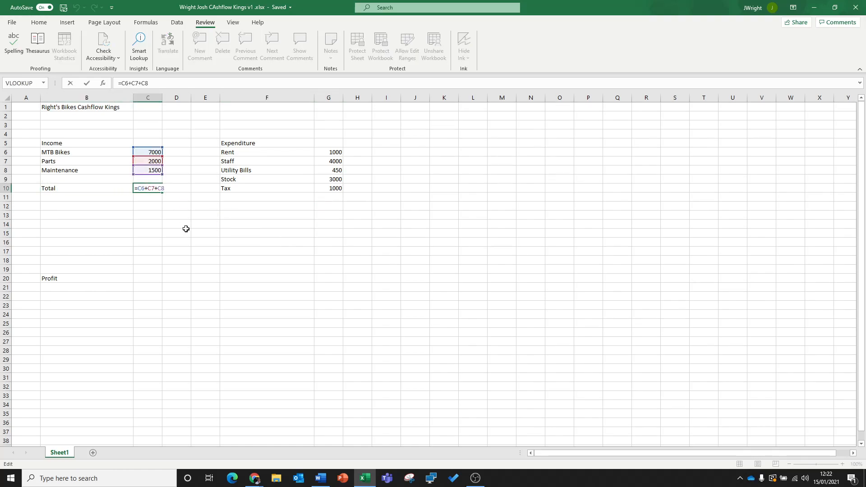
left_click_drag(140, 188, 161, 190)
key("Return")
- Enter the label Total in cell F12, below the expenditure items
key("Up")
key("Right")
key("Right")
key("Right")
key("Down")
key("Down")
key("Left")
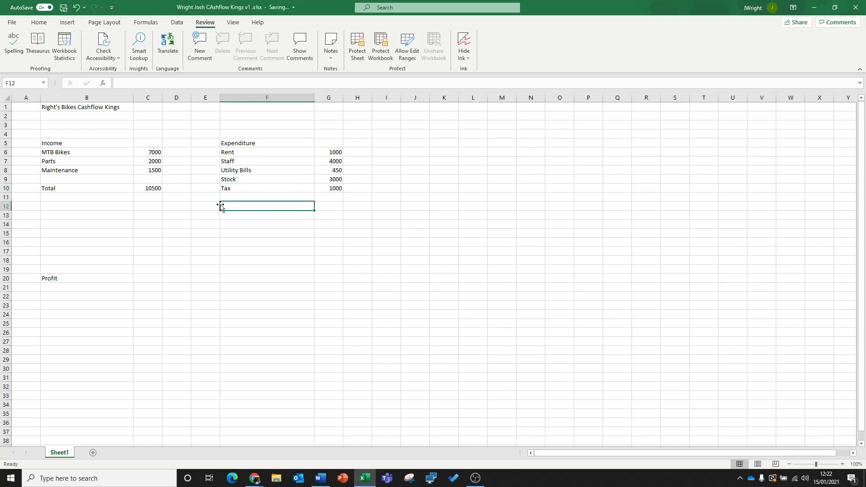
type("Total")
key("Return")
- Insert the SUM function, chosen from the All category of functions, into the expenditure total cell G12
key("Up")
key("Right")
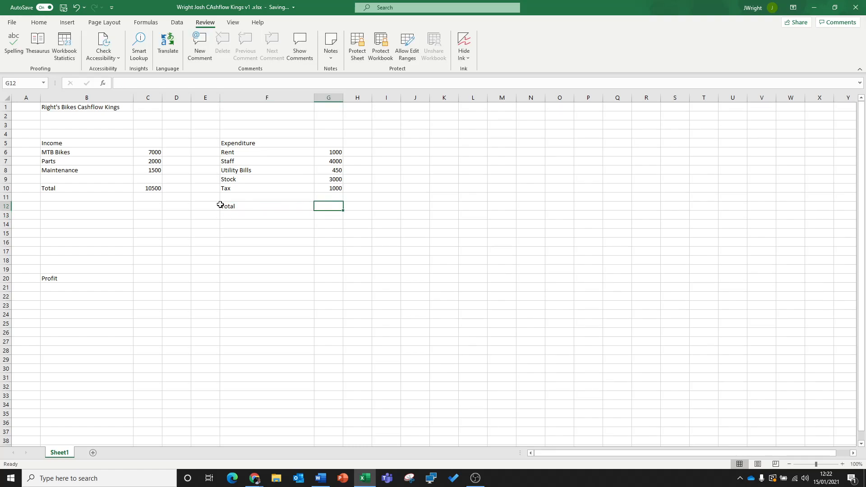
left_click(327, 214)
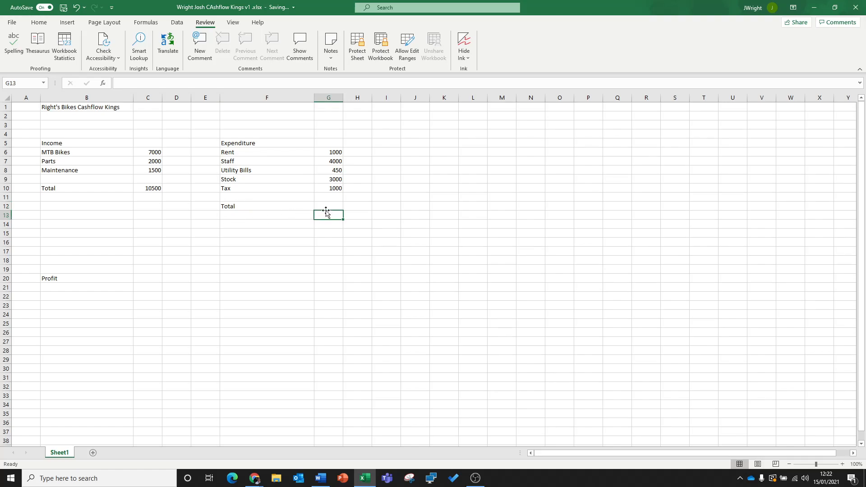
left_click(328, 205)
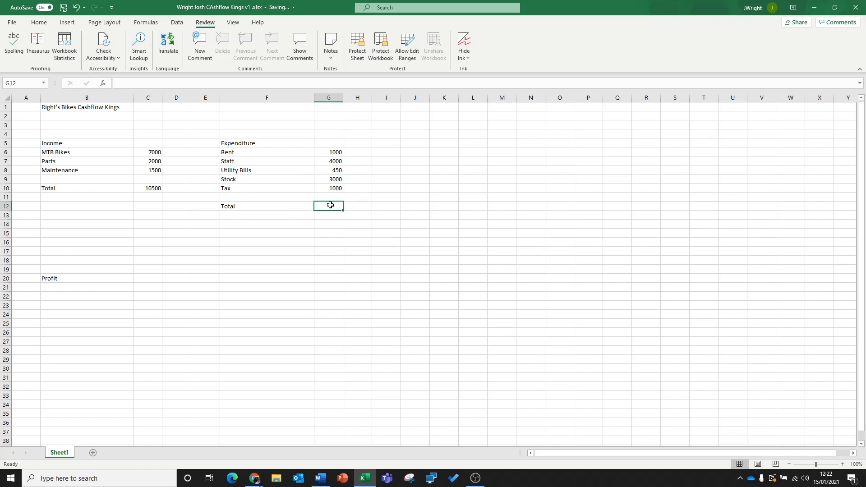
double_click(331, 205)
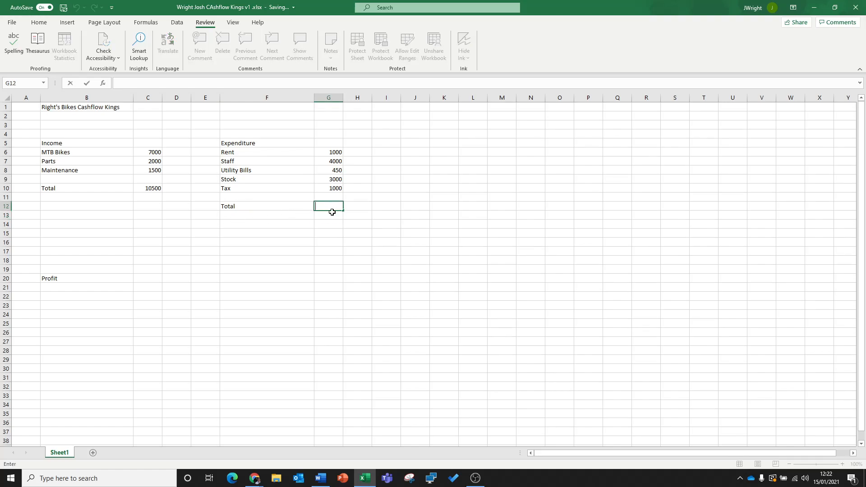
left_click(103, 87)
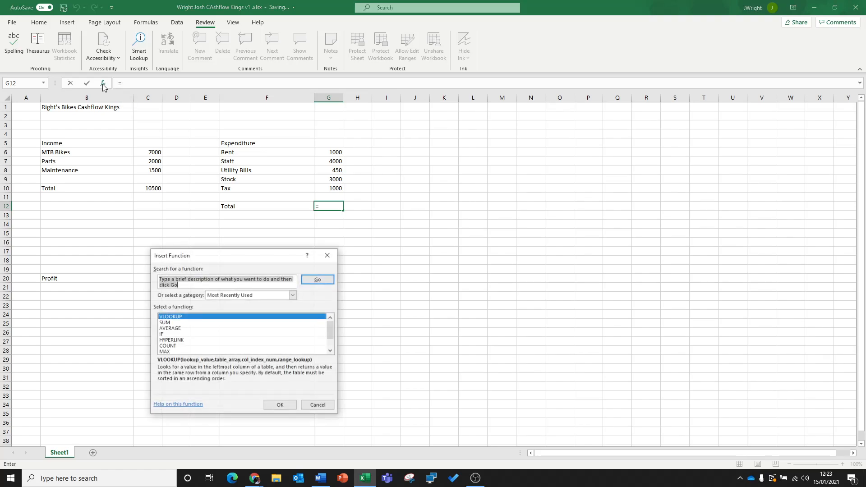
left_click_drag(260, 256, 466, 258)
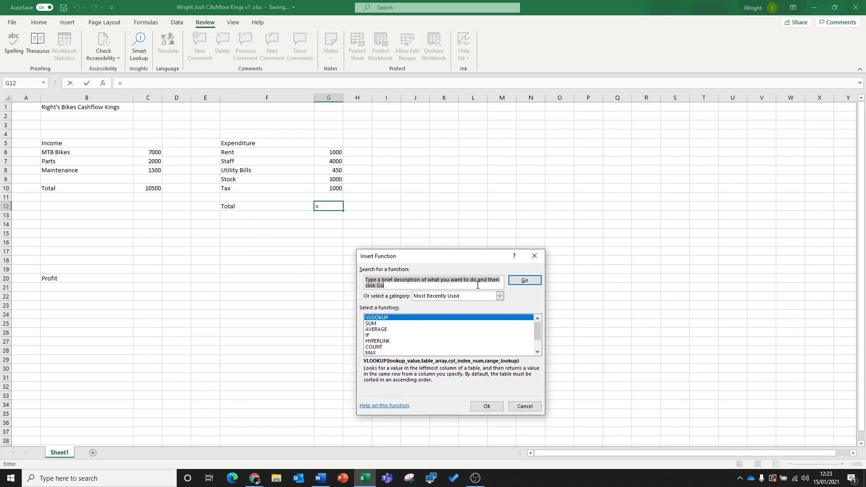
left_click(500, 296)
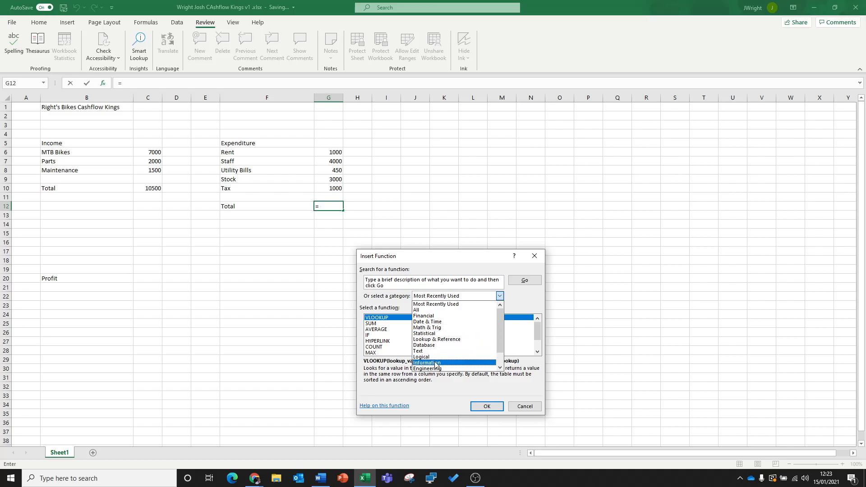
left_click(420, 310)
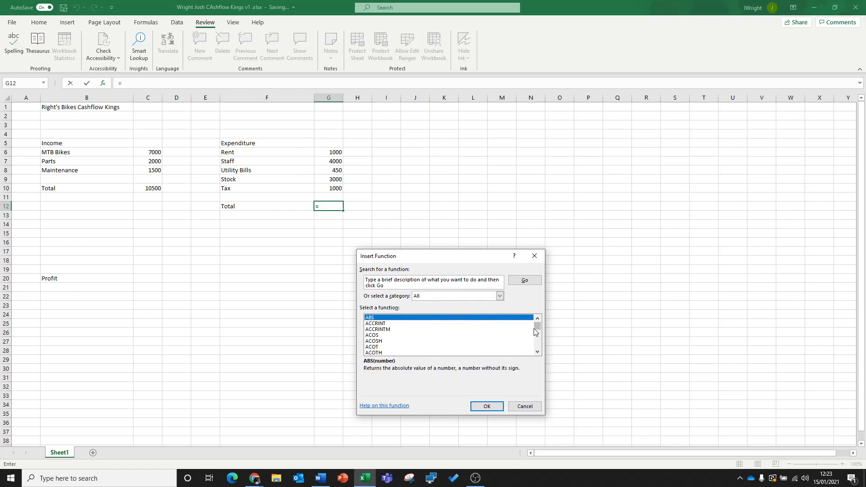
left_click(538, 352)
left_click_drag(538, 326, 539, 341)
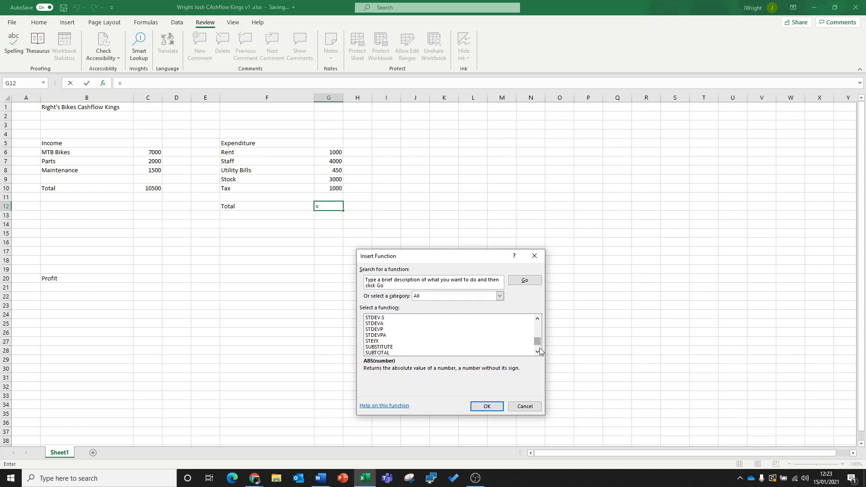
left_click(538, 351)
left_click(538, 352)
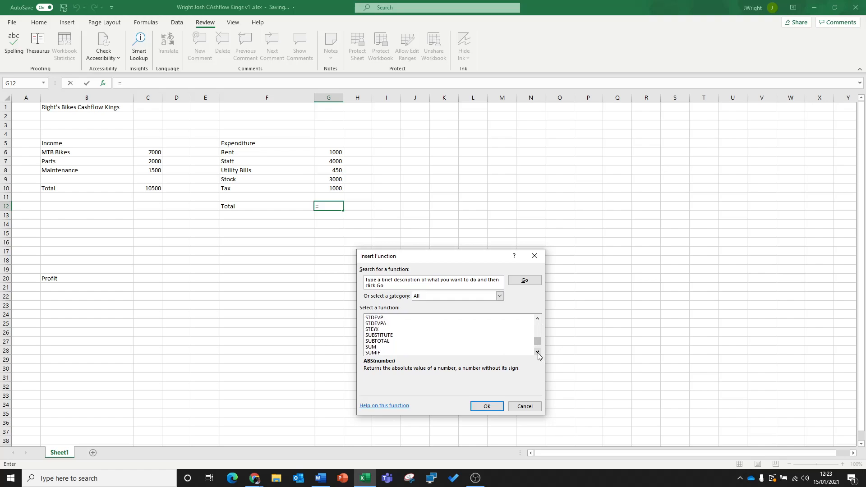
left_click(374, 347)
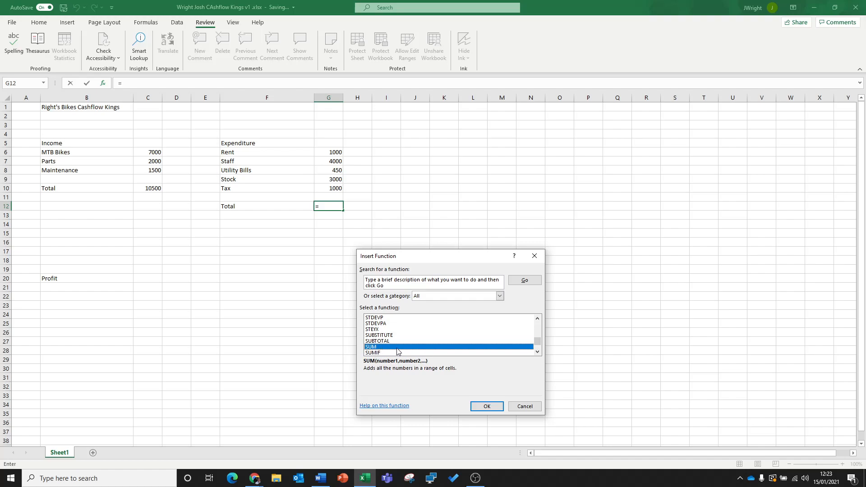
left_click(487, 407)
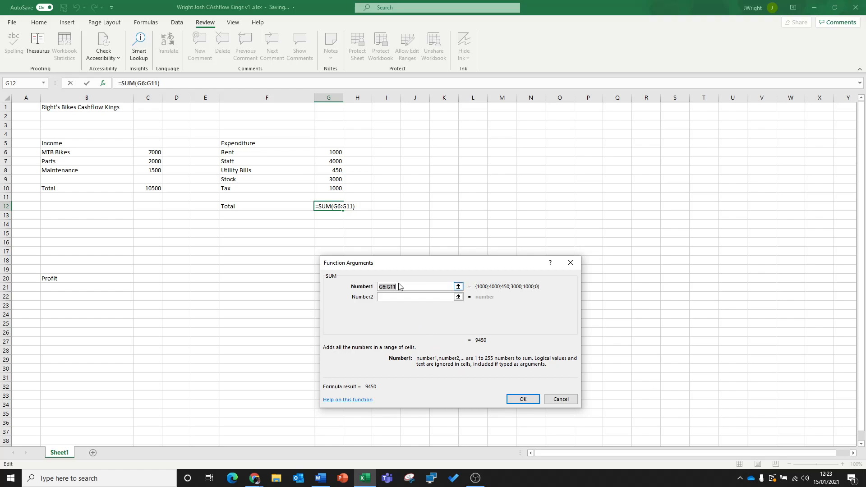
- Replace the suggested SUM range with G6:G10 as the Number1 argument and complete the G12 formula
left_click_drag(403, 263, 360, 269)
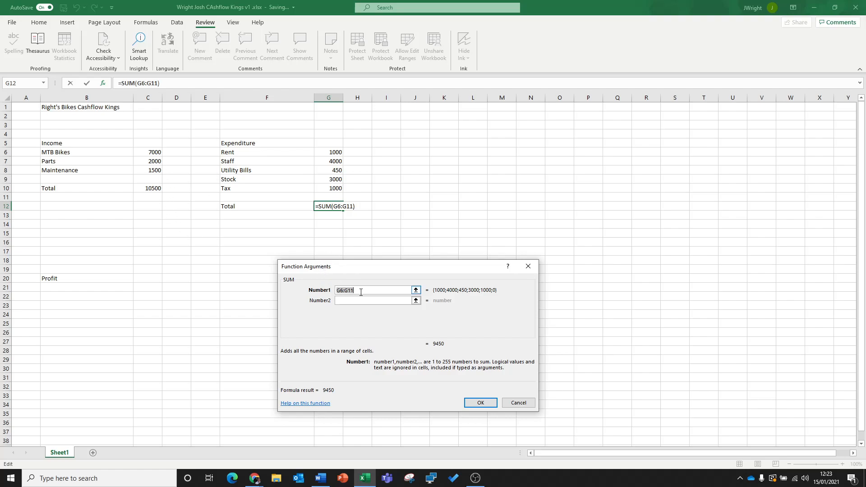
key("BackSpace")
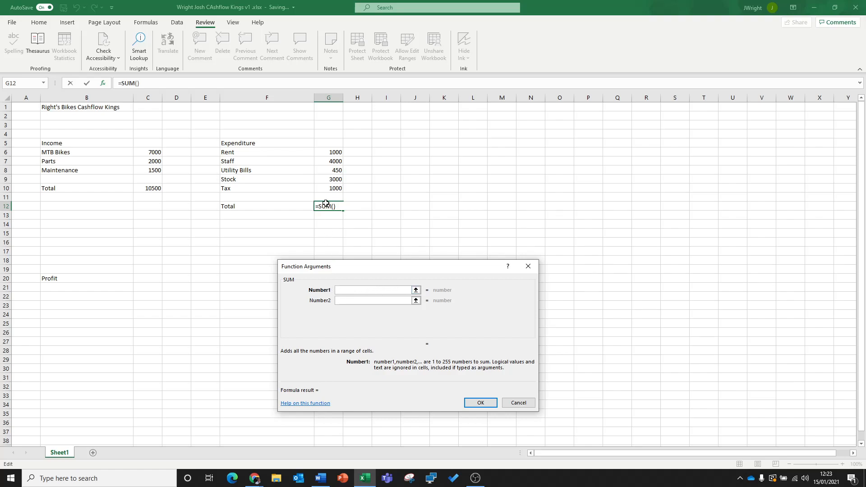
left_click_drag(337, 153, 338, 185)
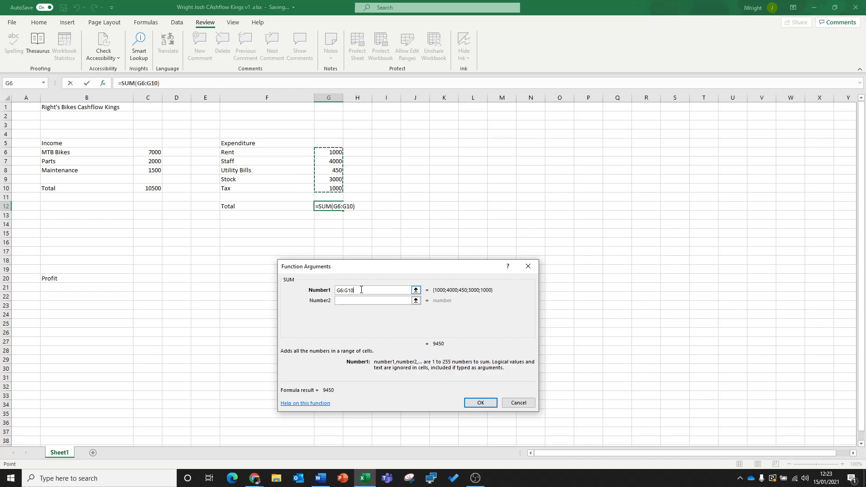
left_click_drag(358, 290, 335, 290)
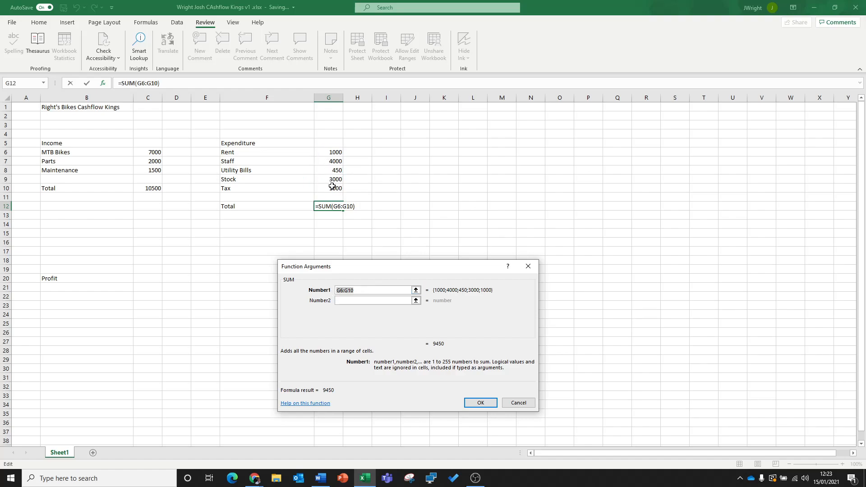
left_click(481, 403)
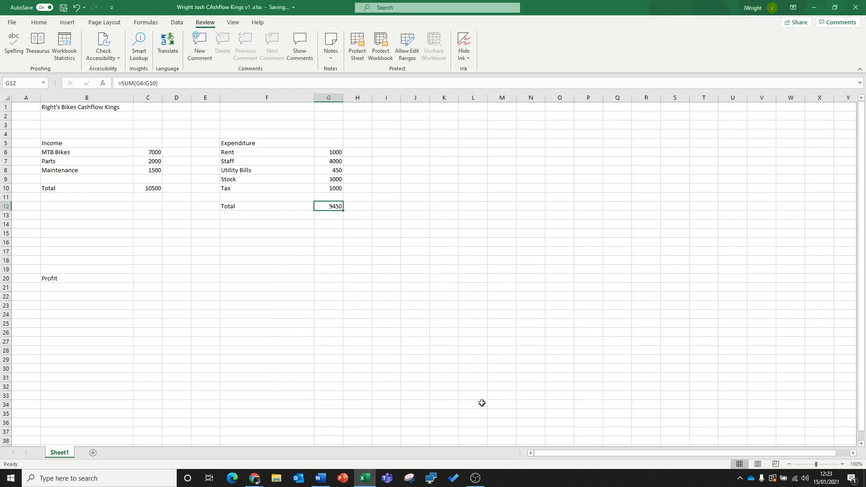
- Inspect the formulas behind the expenditure total in G12 and the income total in C10 without changing them
left_click(337, 233)
double_click(331, 206)
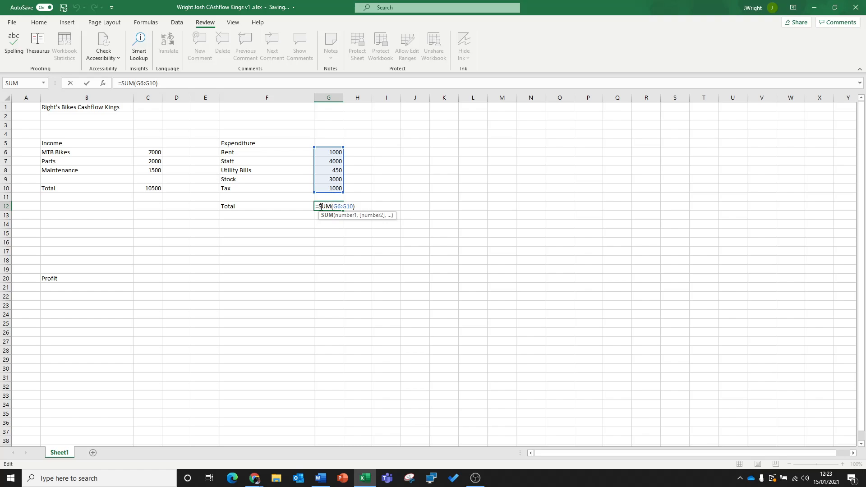
key("Return")
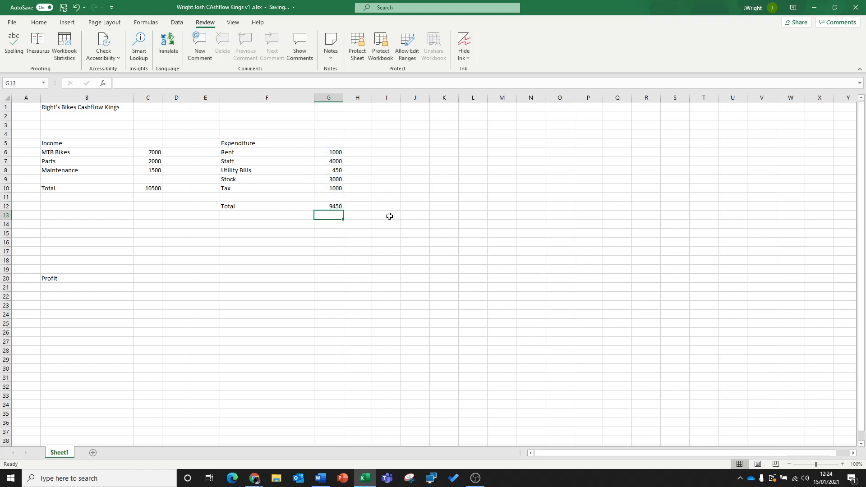
left_click(325, 205)
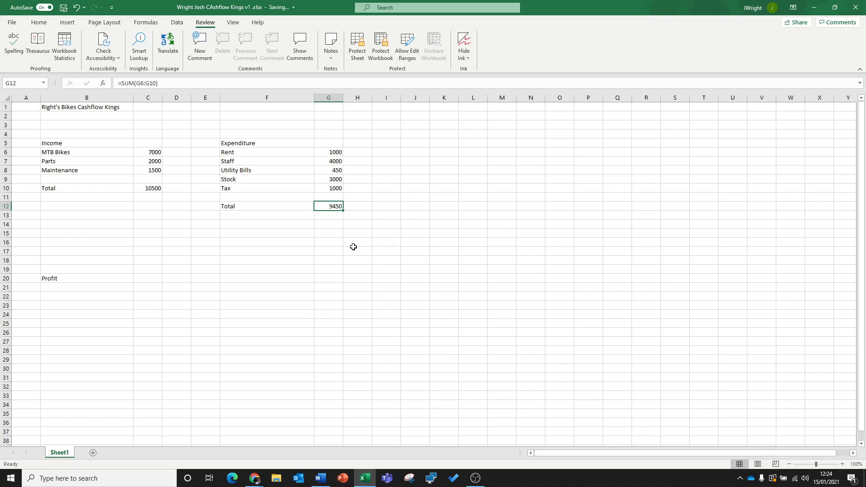
left_click(149, 186)
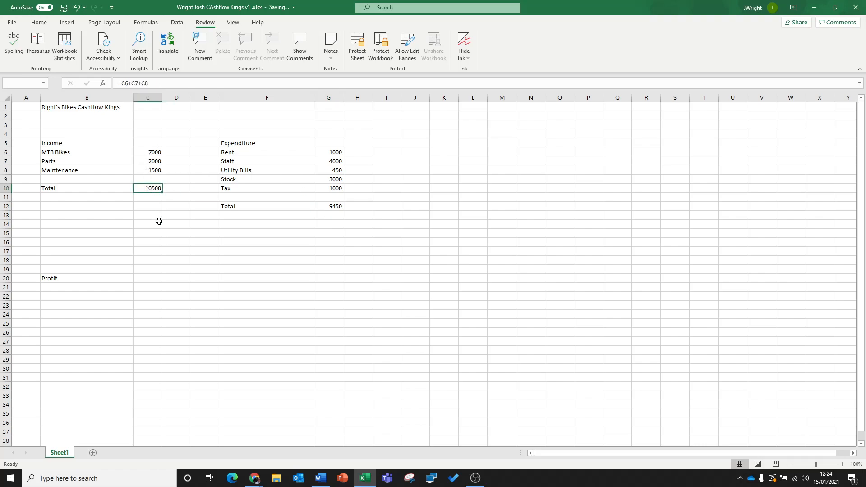
left_click(338, 206)
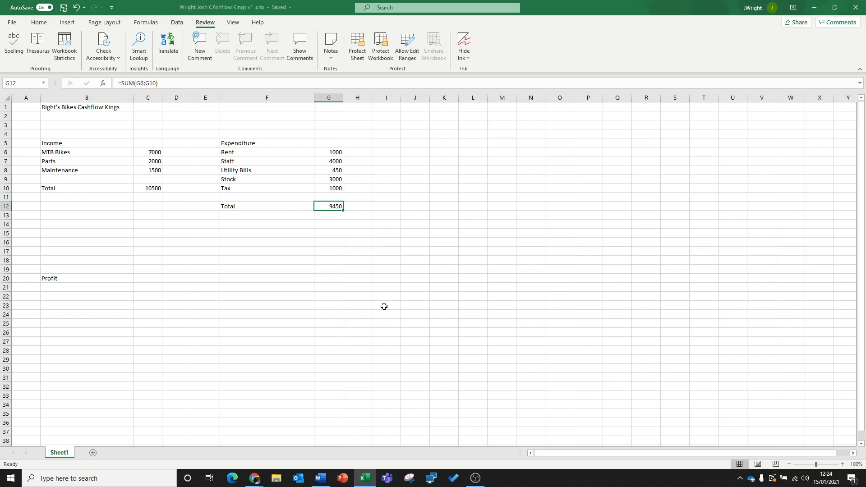
- Enter the profit formula =C10-G12 in cell C20, subtracting the expenditure total from the income total
left_click(104, 278)
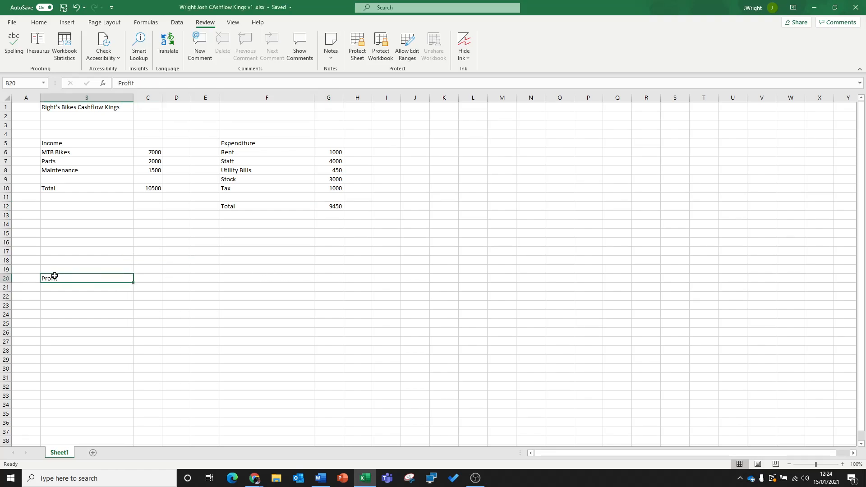
left_click(145, 281)
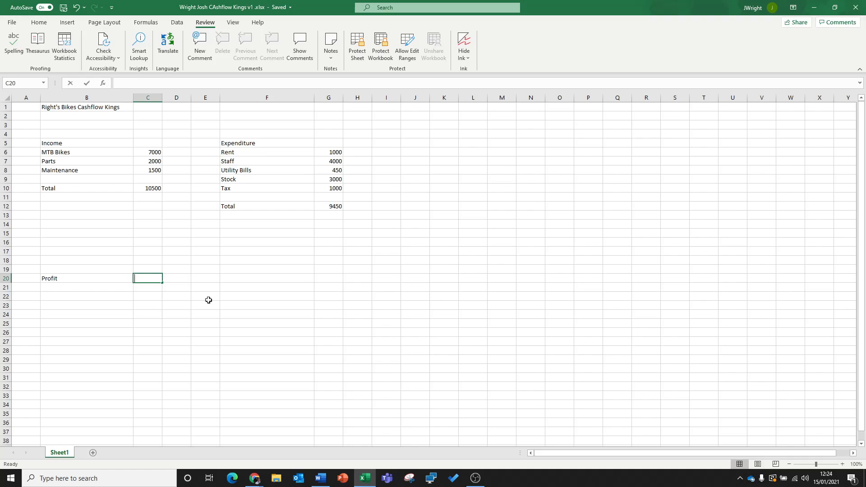
type("=")
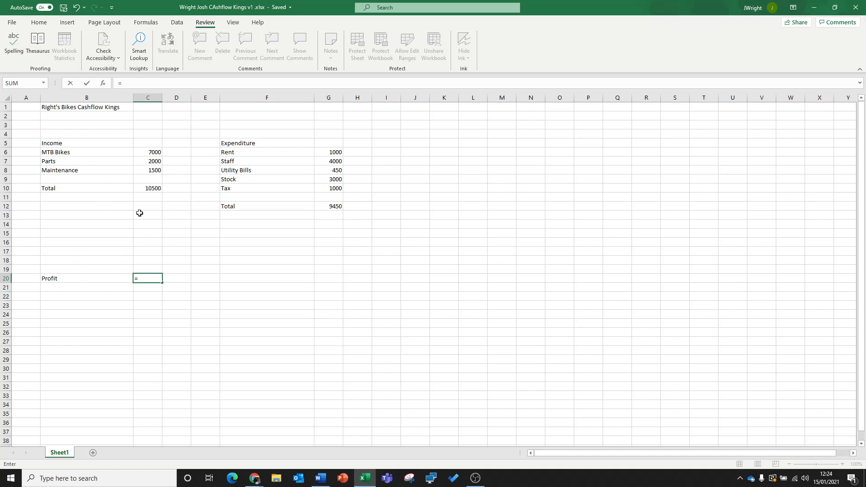
left_click(149, 188)
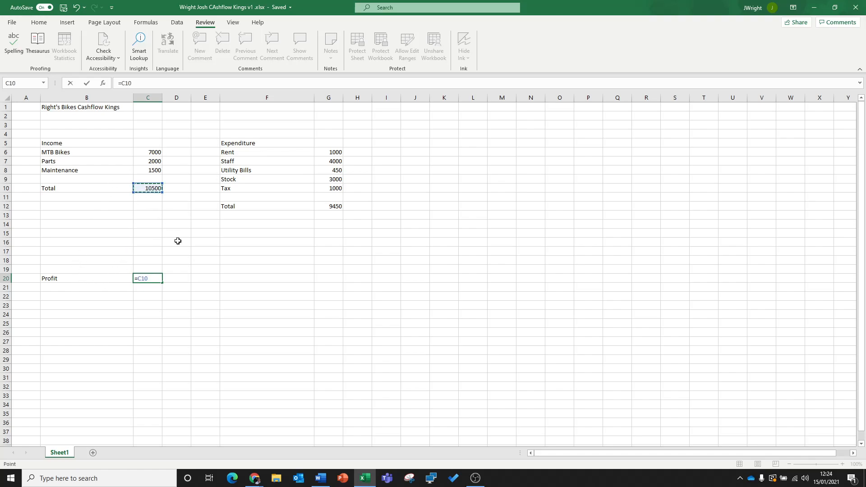
type("-")
left_click(334, 207)
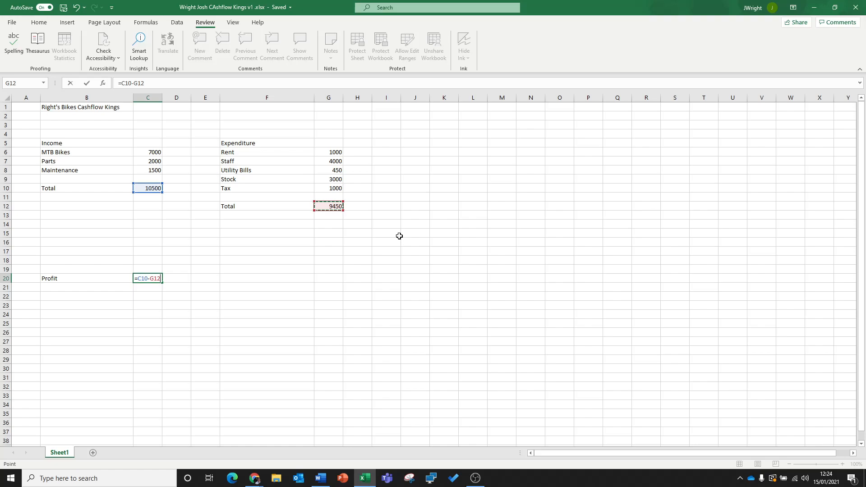
key("Return")
key("Up")
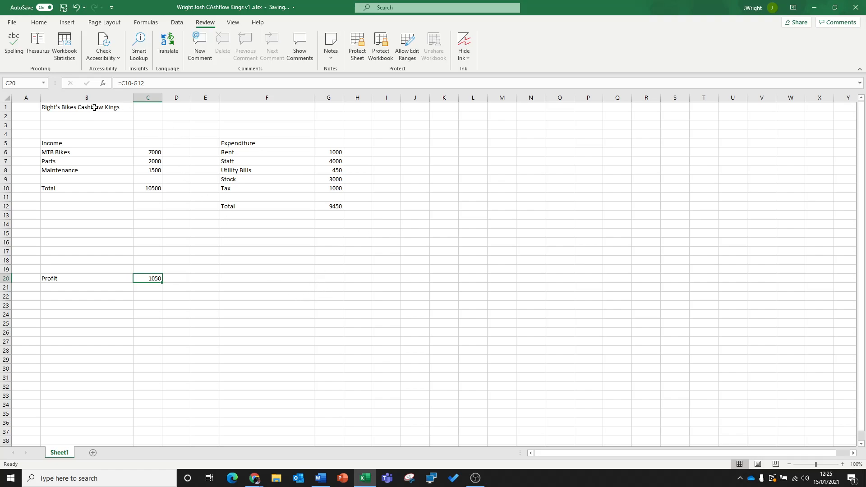
left_click(88, 252)
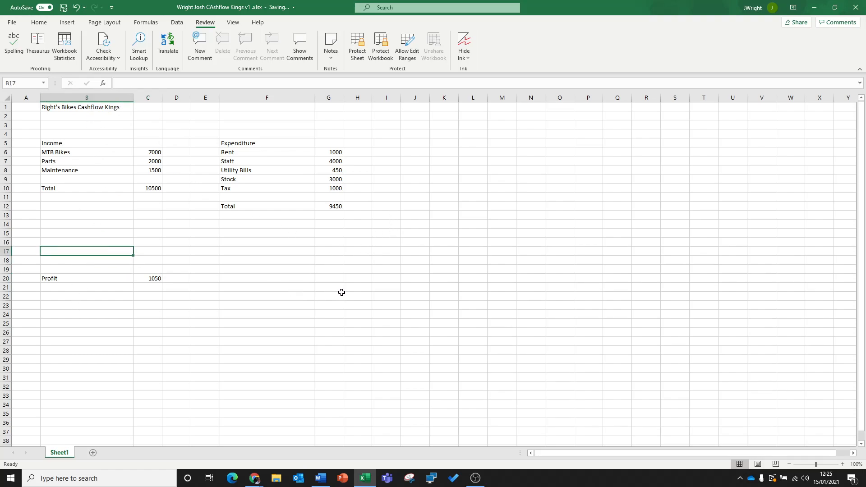
left_click_drag(330, 277, 54, 109)
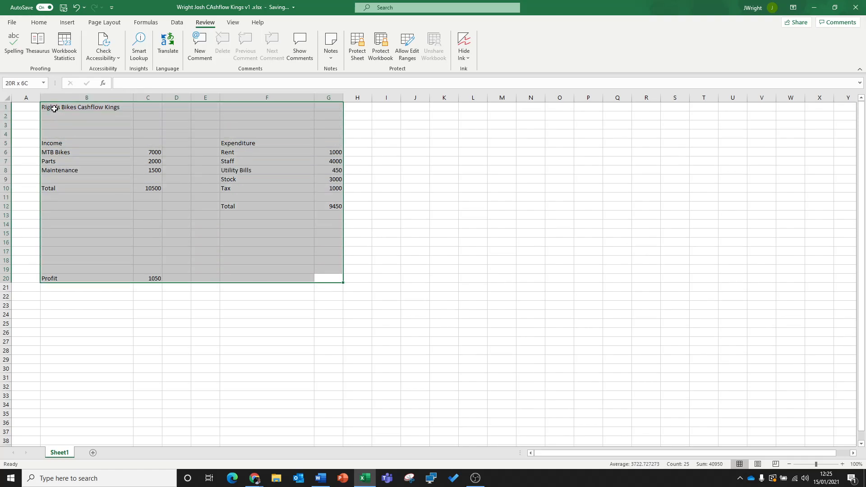
left_click(307, 287)
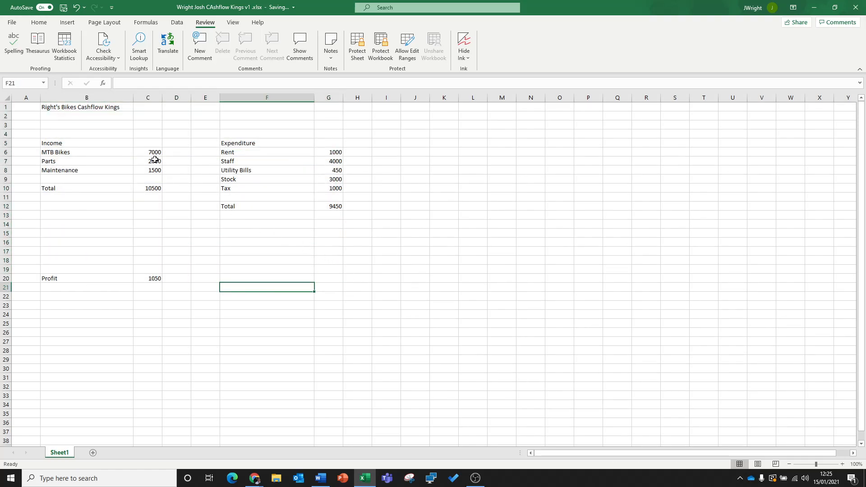
- Format the income amounts in C6:C10 as Currency with the £ symbol and 0 decimal places
left_click_drag(153, 152, 153, 188)
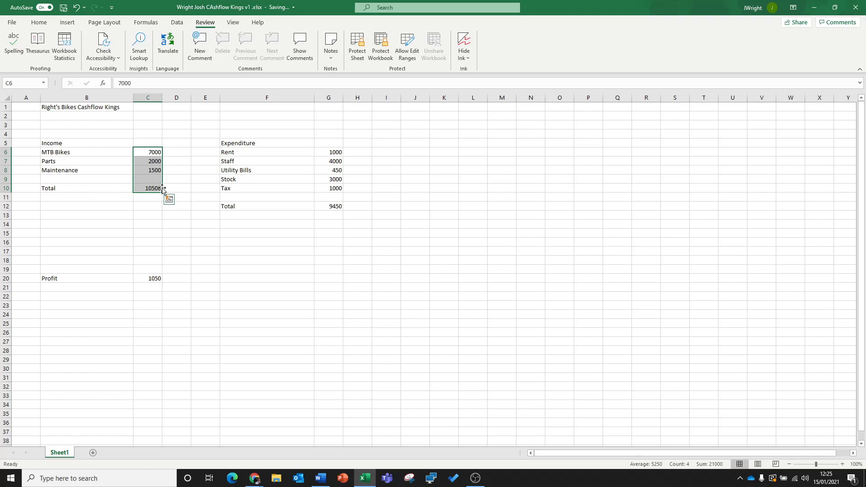
right_click(151, 155)
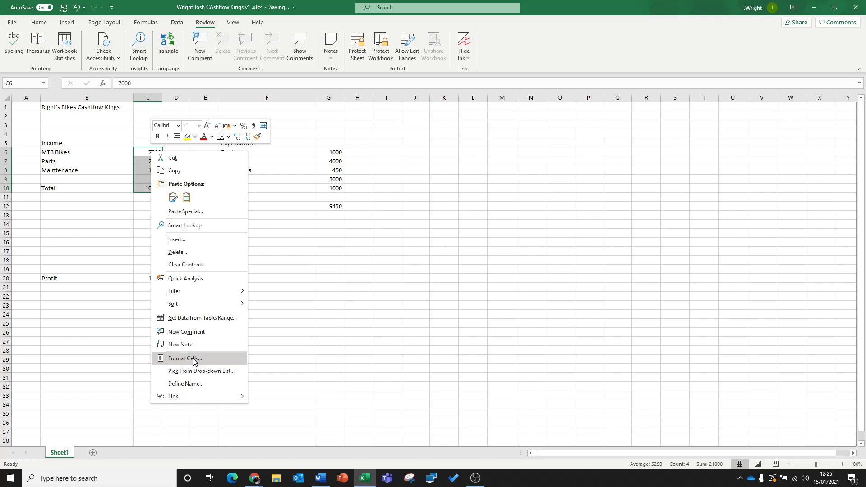
left_click(311, 296)
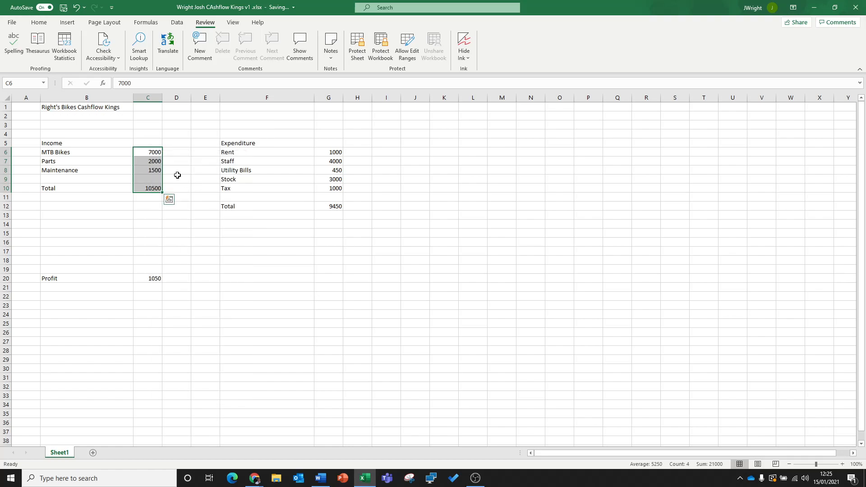
left_click_drag(160, 171, 154, 189)
left_click(156, 224)
right_click(153, 189)
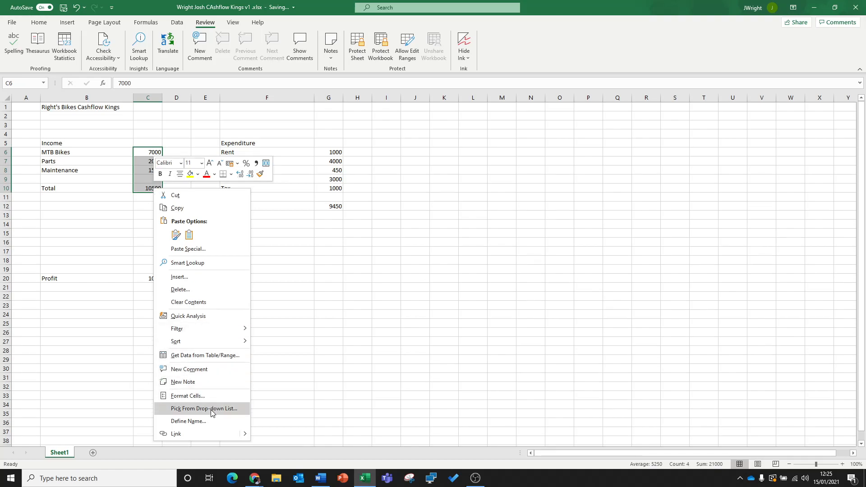
left_click(190, 396)
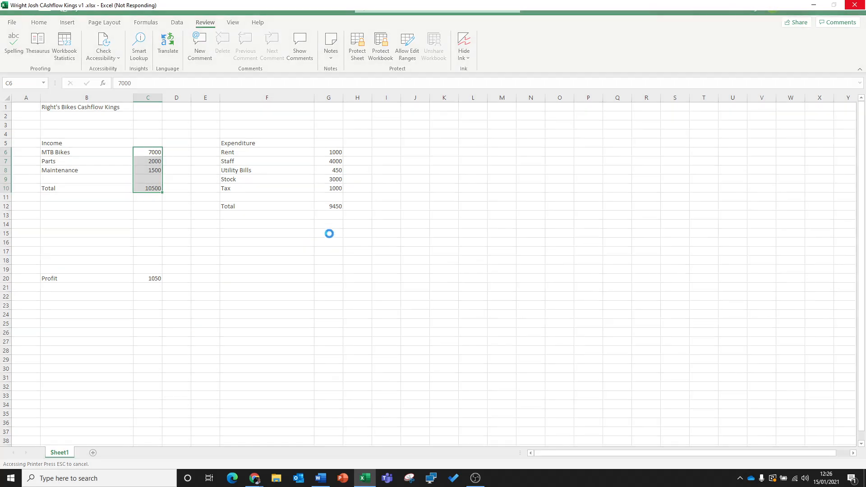
left_click(365, 474)
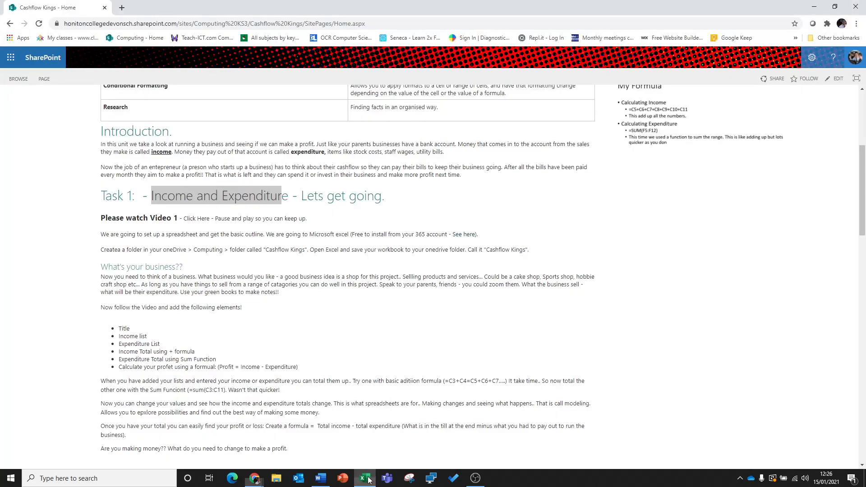
left_click(366, 474)
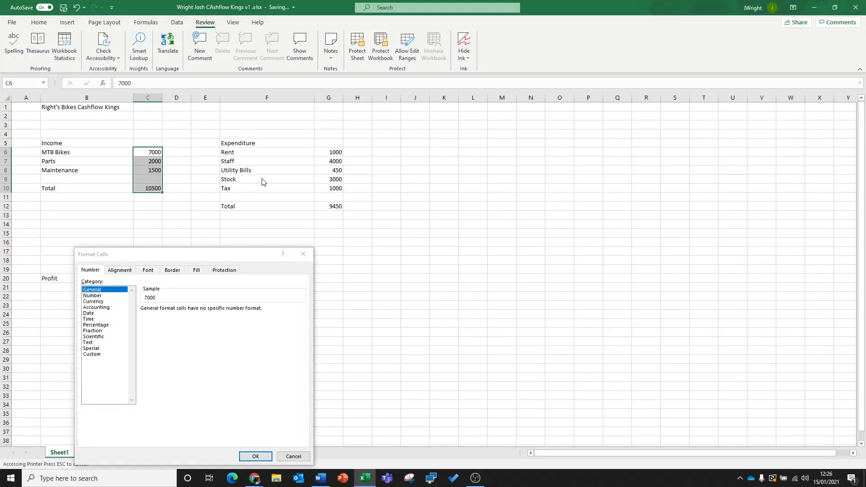
left_click_drag(197, 255, 353, 133)
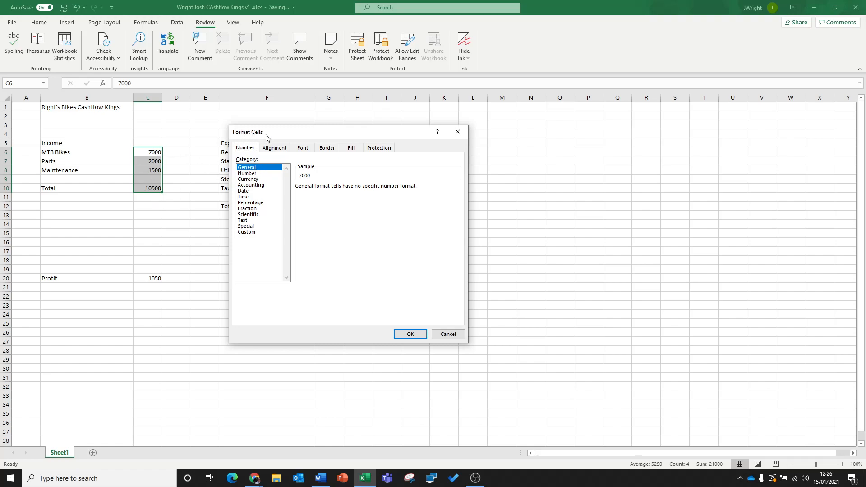
left_click(249, 179)
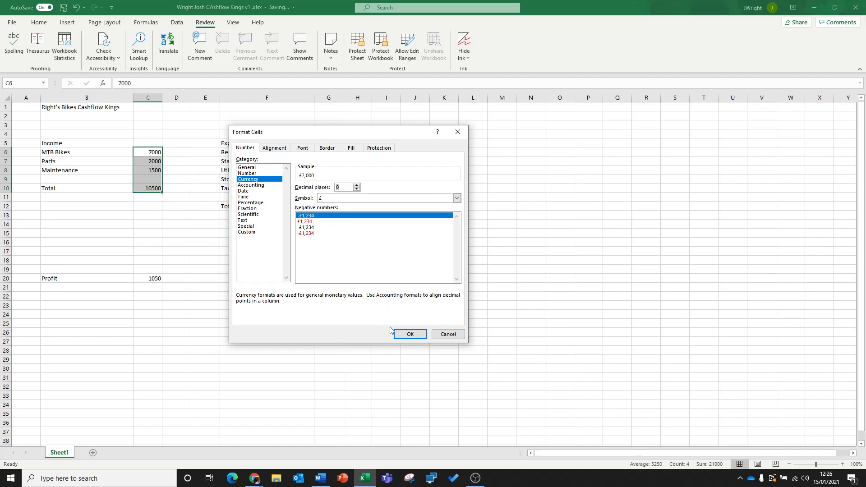
left_click(411, 335)
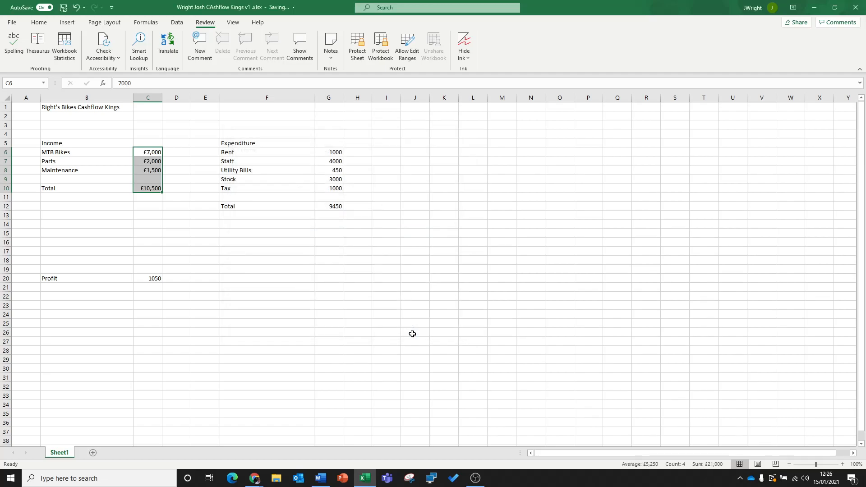
left_click(242, 261)
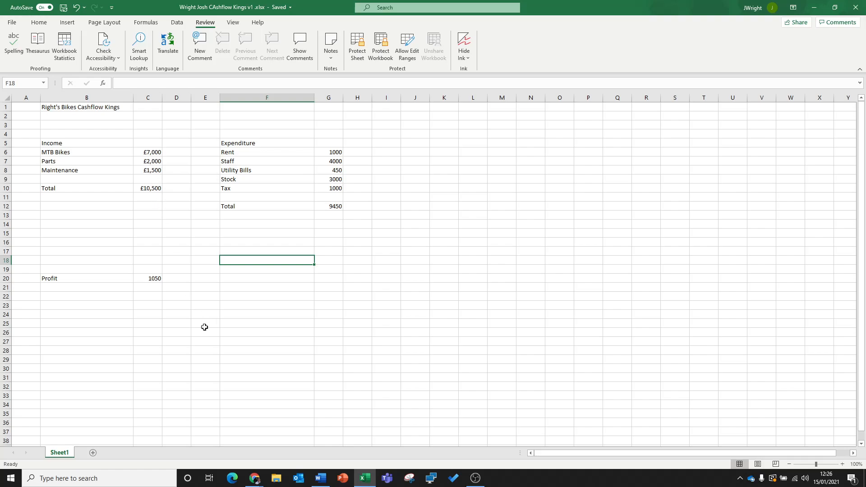
- Copy the currency format of C6 to the profit cell C20 and the expenditure amounts G6:G12 with Format Painter
left_click(155, 278)
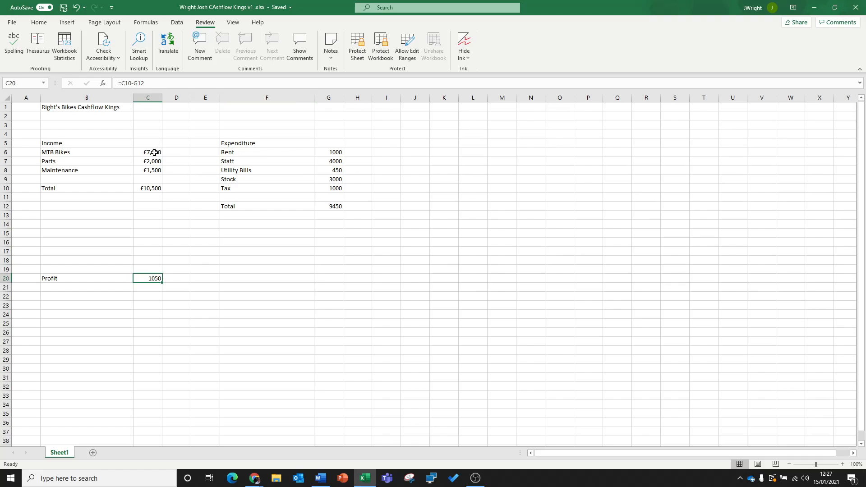
left_click(39, 23)
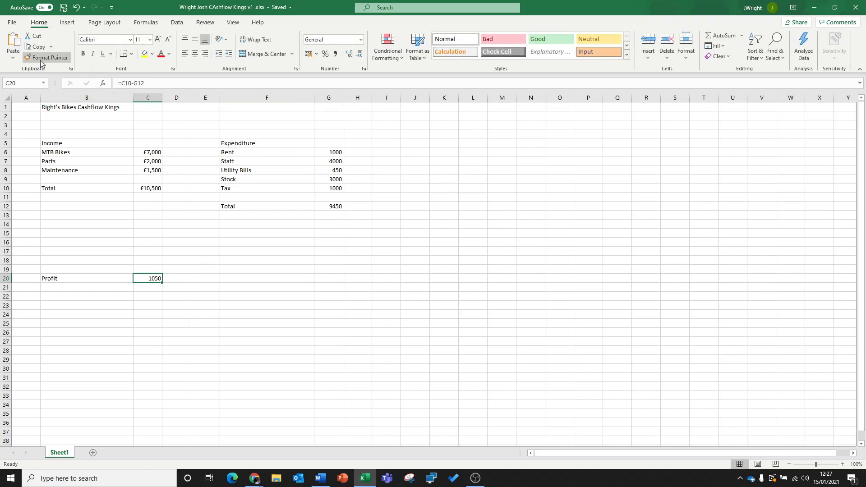
left_click(152, 151)
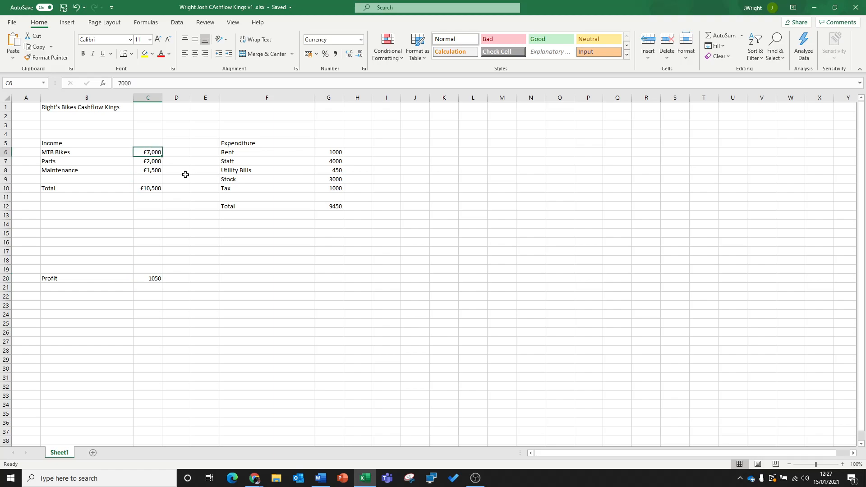
left_click(46, 57)
left_click(46, 57)
left_click(46, 57)
left_click(159, 276)
left_click_drag(336, 152, 336, 206)
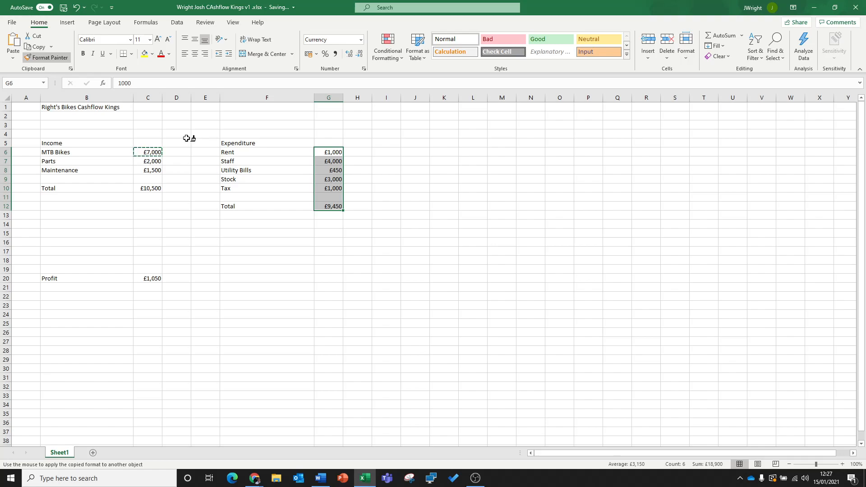
key("Escape")
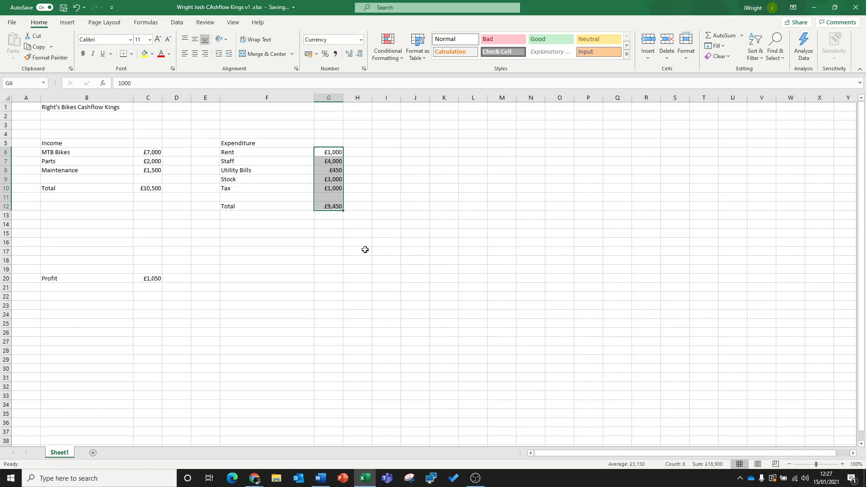
left_click(363, 261)
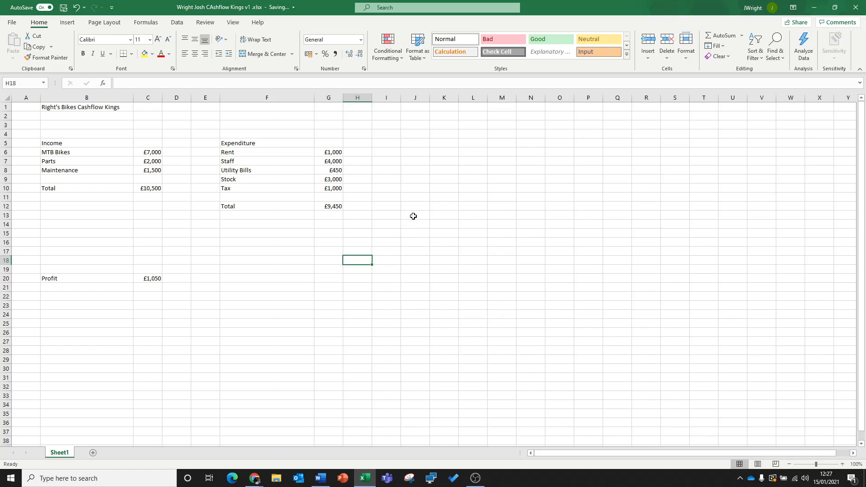
- Enlarge the title Right's Bikes Cashflow Kings in B1 to font size 28
left_click(66, 107)
left_click(158, 40)
left_click(158, 40)
left_click(157, 40)
left_click(158, 39)
left_click(158, 40)
left_click(158, 40)
left_click(158, 39)
left_click(158, 39)
left_click(251, 137)
- Fill the title row range B1:K1 with yellow
left_click_drag(91, 113, 432, 113)
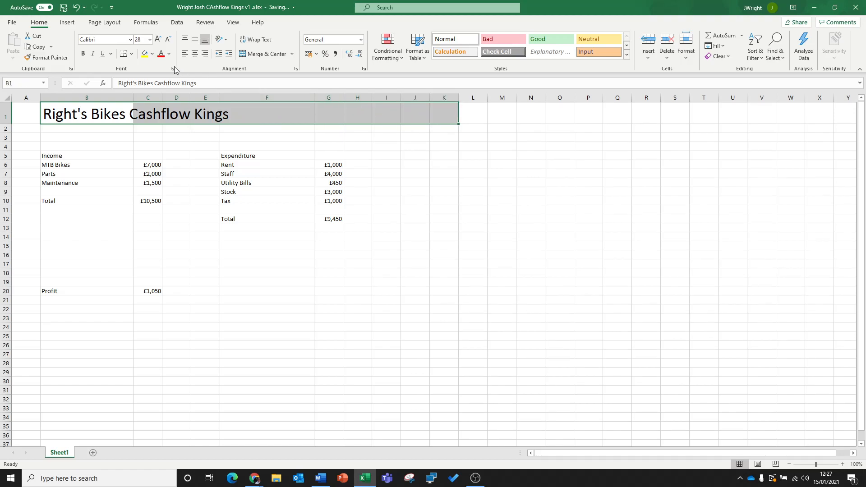
left_click(144, 54)
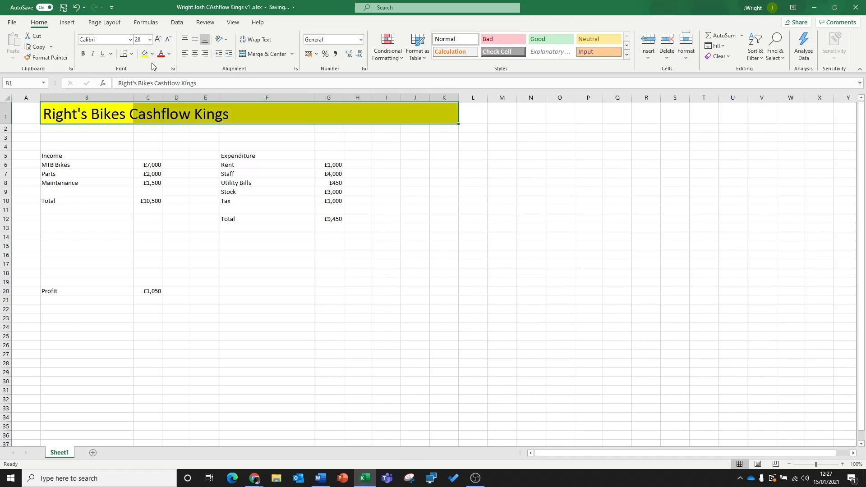
left_click(482, 160)
- Fill B2:K2 below the title with dark gold and shrink row 2 to a thin line
left_click_drag(65, 131, 446, 130)
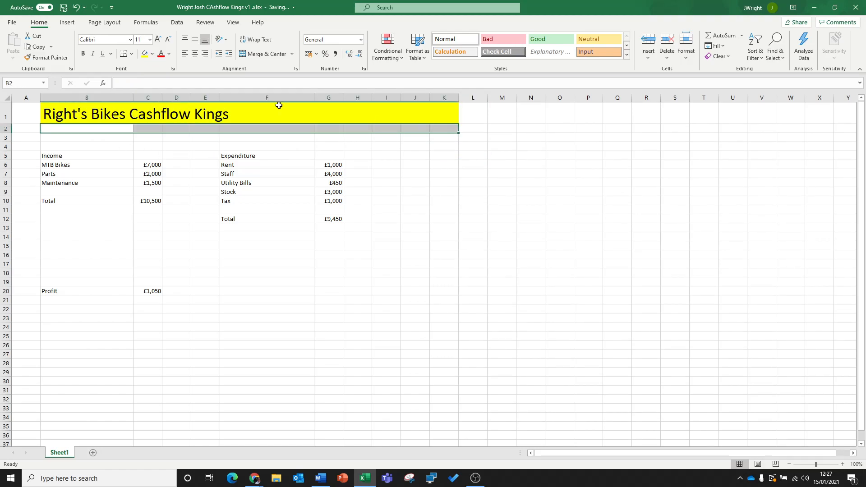
left_click(153, 54)
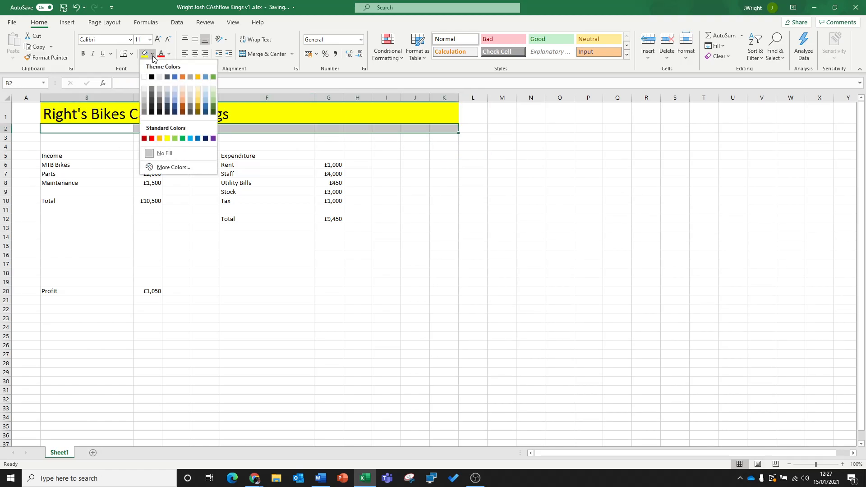
left_click(198, 107)
left_click_drag(8, 133, 9, 128)
left_click(447, 176)
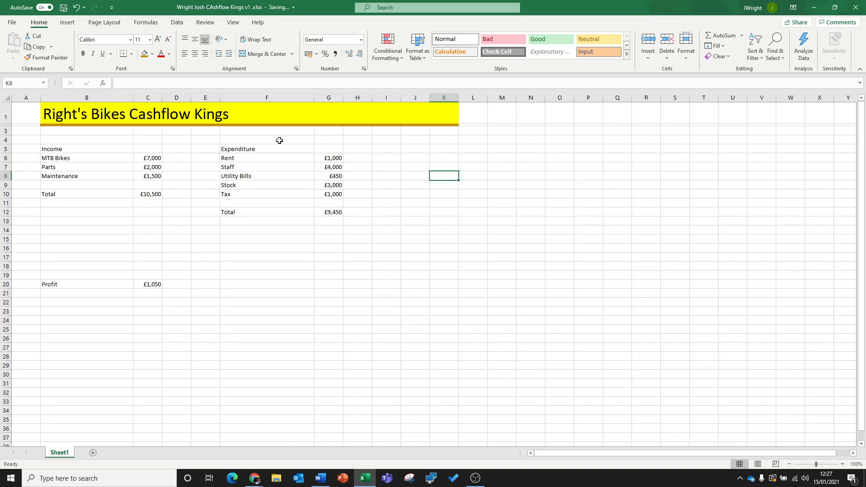
- Make the Income heading in B5 bold and enlarge it to font size 18
left_click(67, 151)
left_click(84, 54)
left_click(157, 39)
left_click(157, 40)
- Make the Expenditure heading in F5 bold and enlarge it to font size 16
left_click(157, 40)
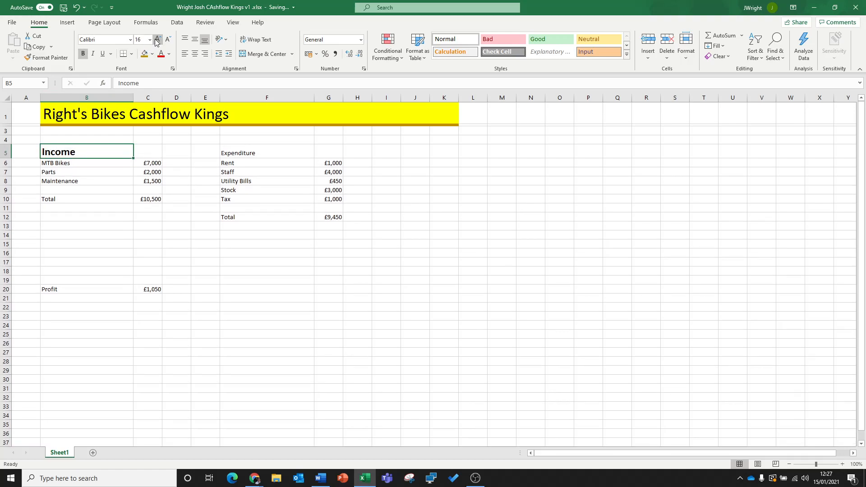
left_click(273, 154)
left_click(83, 54)
left_click(157, 39)
left_click(157, 39)
left_click(157, 40)
left_click(275, 179)
left_click(265, 155)
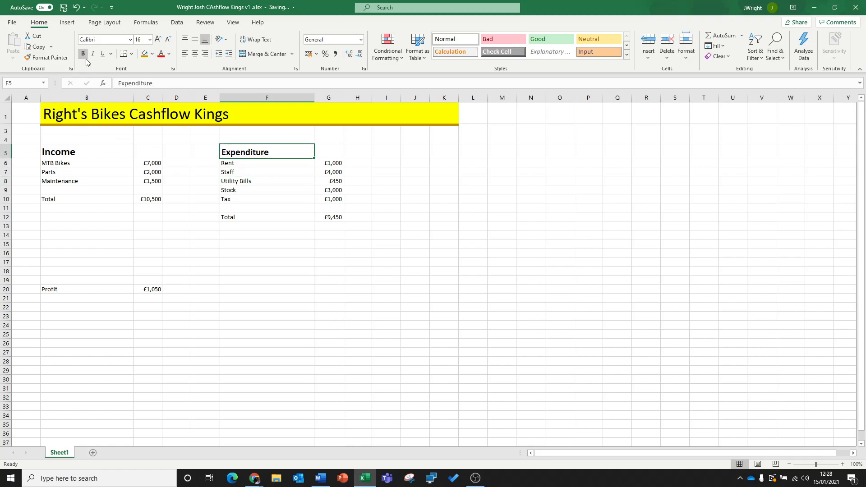
left_click(87, 152)
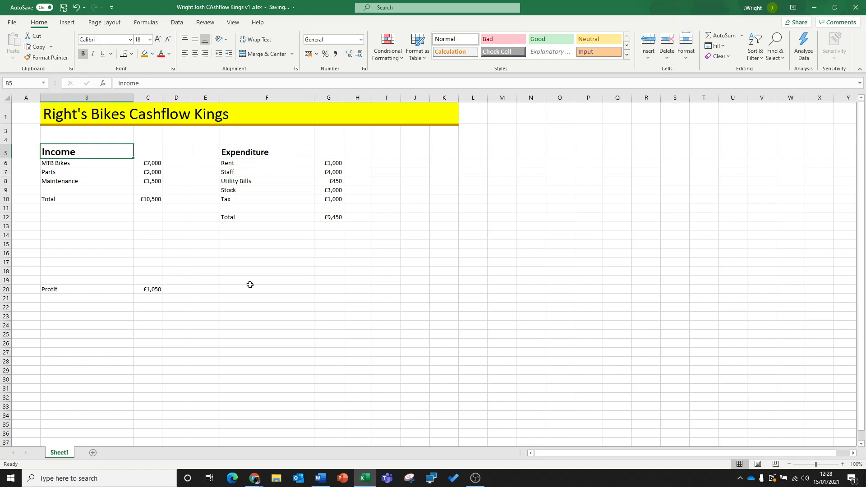
- Move the income Total label and amount from B10:C10 to B12:C12, level with the expenditure total
left_click(93, 199)
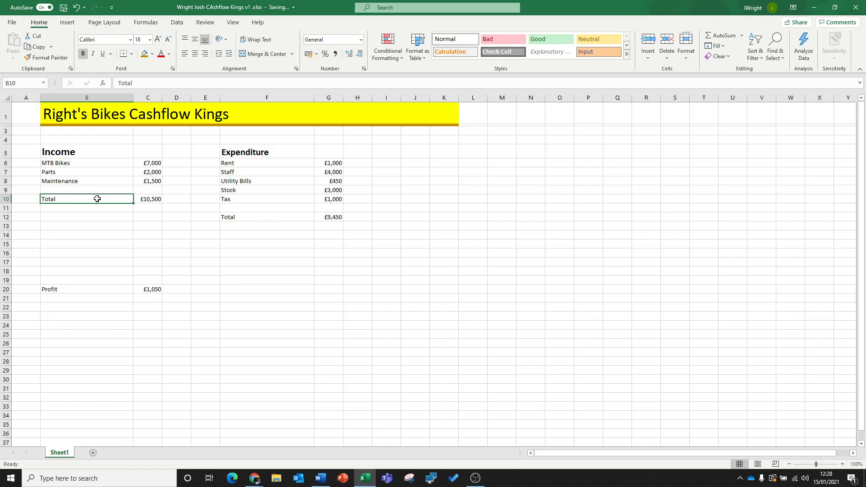
left_click_drag(129, 198, 148, 219)
left_click(178, 252)
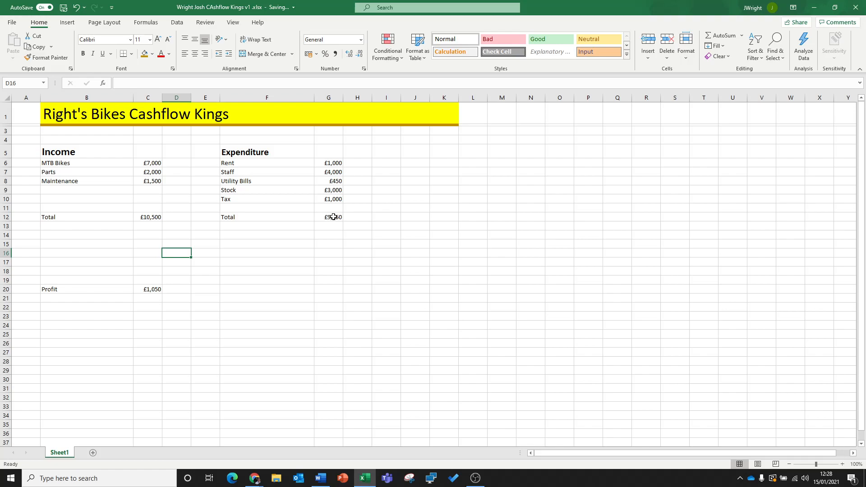
- Apply a Top and Double Bottom Border to the expenditure total F12:G12 and the income total B12:C12
left_click_drag(334, 217, 246, 216)
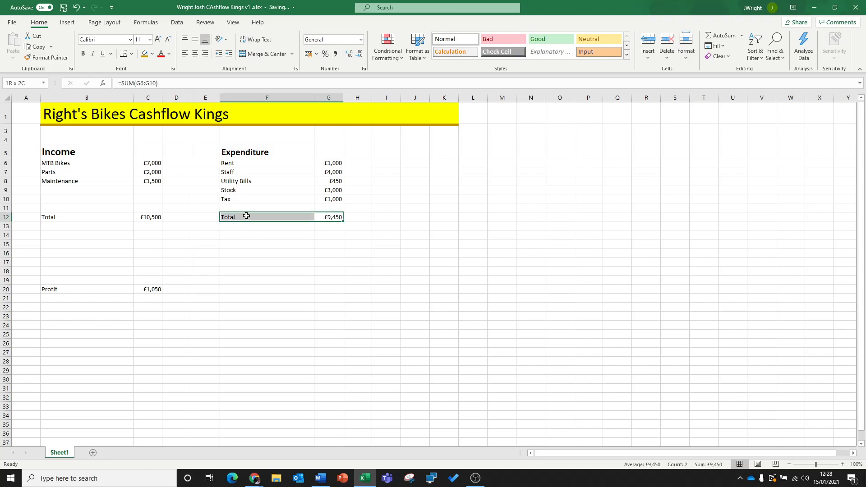
left_click(131, 55)
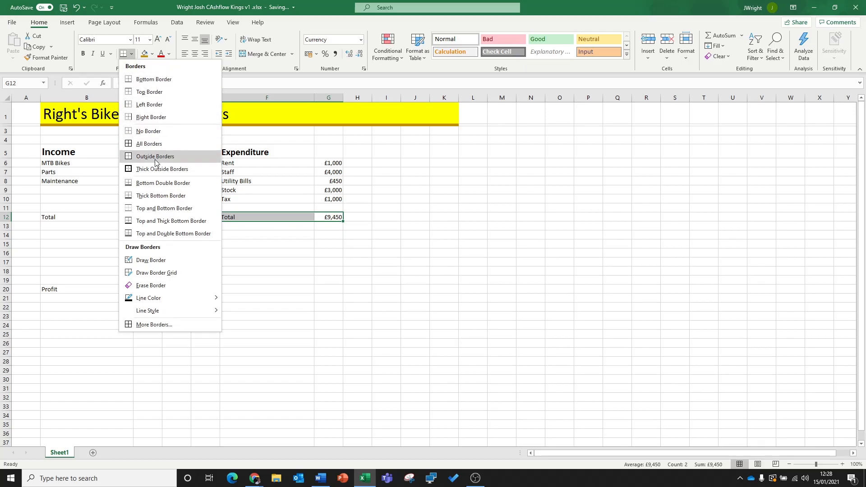
left_click(159, 234)
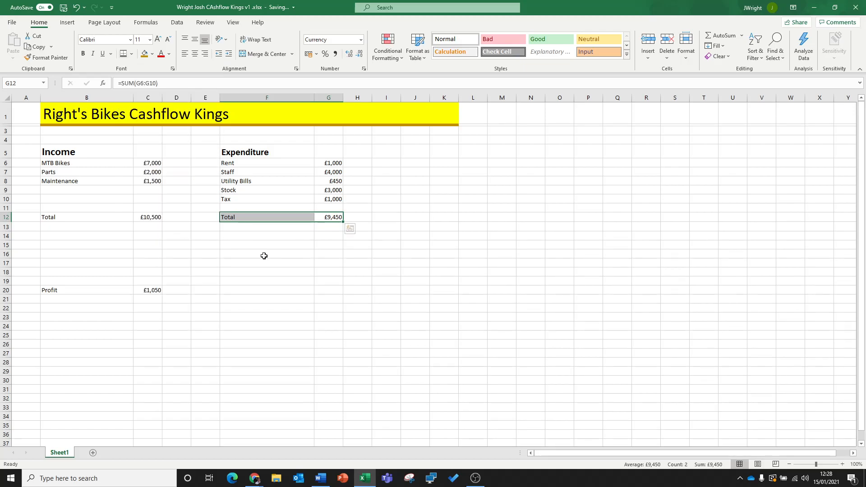
left_click(237, 252)
left_click_drag(76, 215, 158, 217)
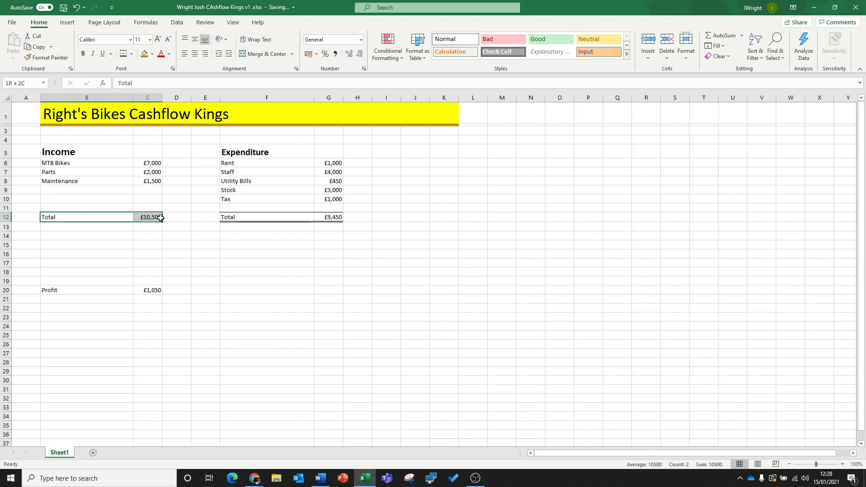
left_click(123, 54)
left_click(223, 291)
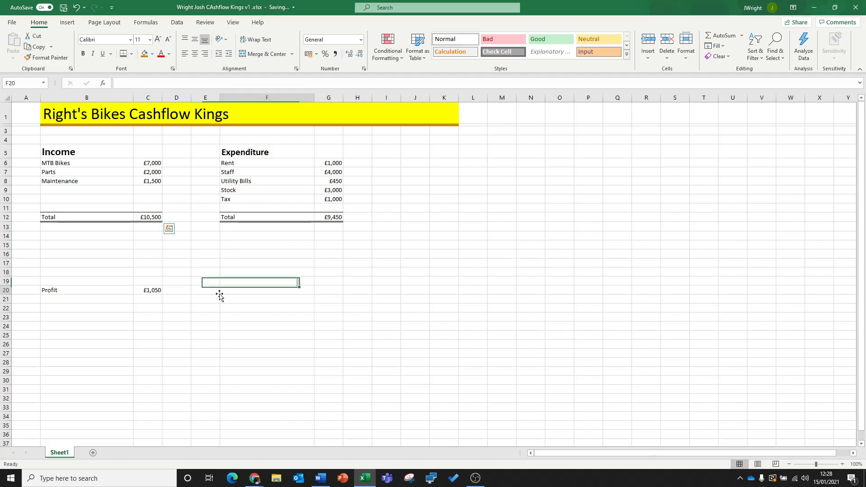
- Move the Profit label and amount to B15:C15 and format them with top and double bottom borders, dark gold fill and font size 14
left_click_drag(116, 288, 97, 245)
left_click(120, 268)
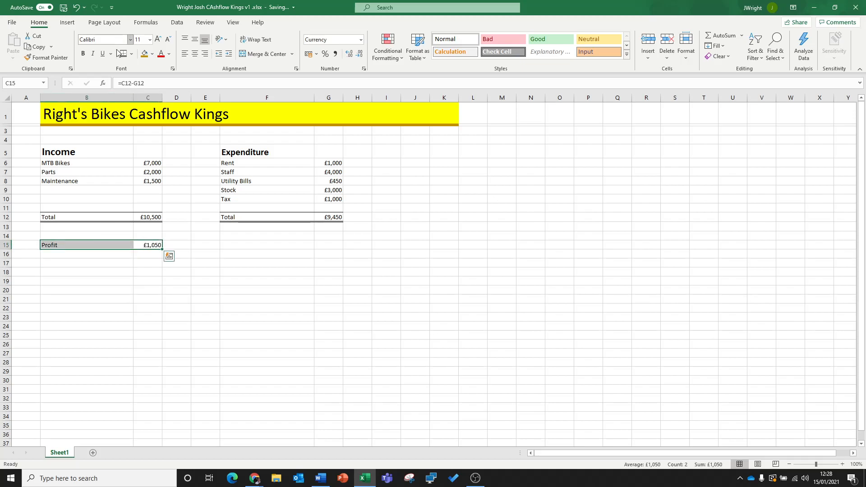
left_click(144, 54)
left_click(157, 39)
left_click(158, 40)
left_click(139, 264)
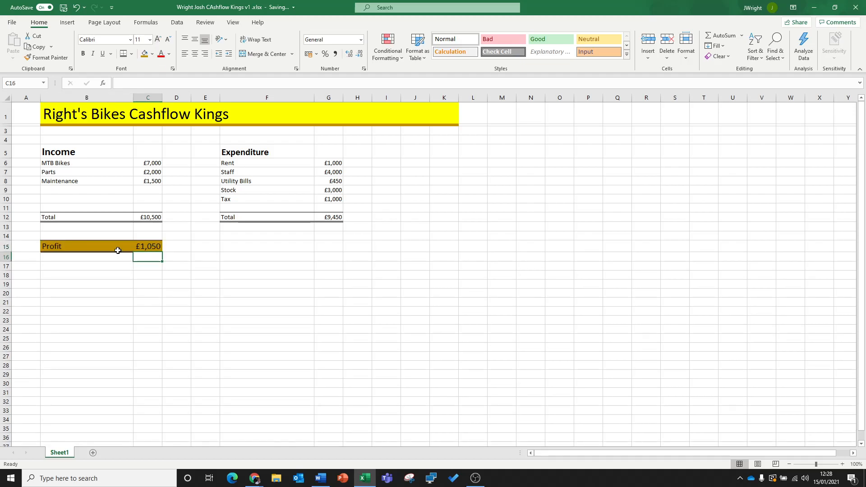
- Fill the Profit label cell B15 with light gold
left_click_drag(118, 250, 147, 247)
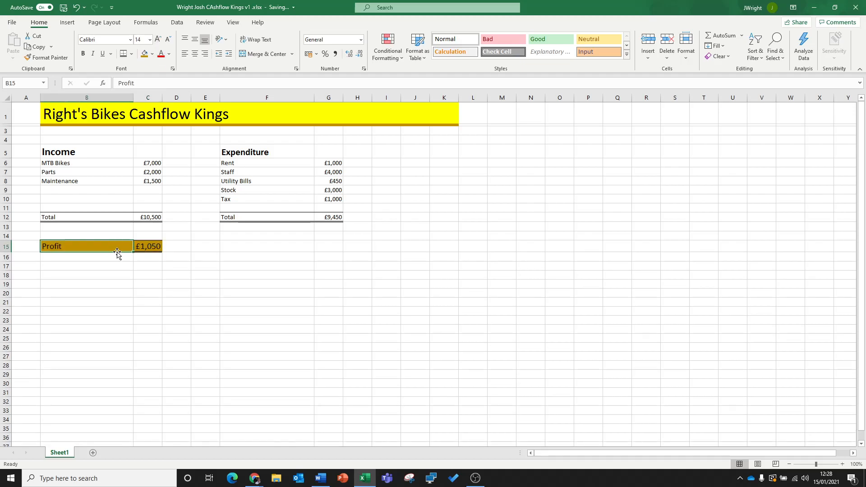
left_click(152, 55)
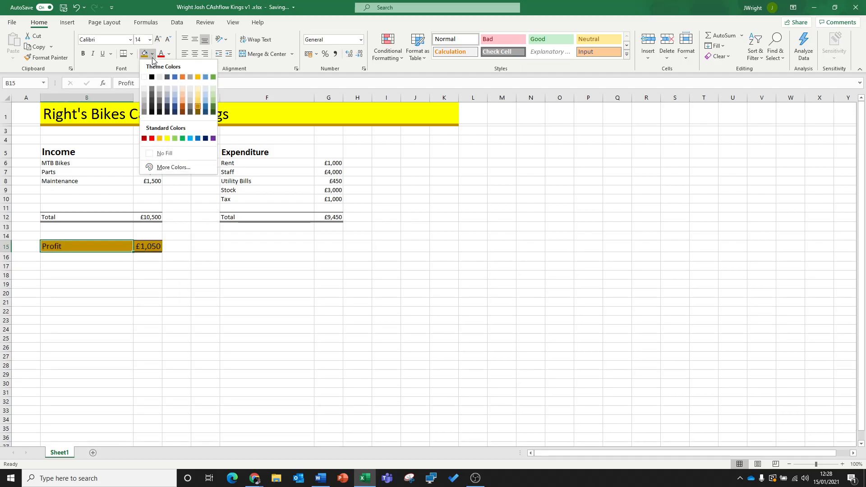
left_click(197, 93)
left_click(205, 301)
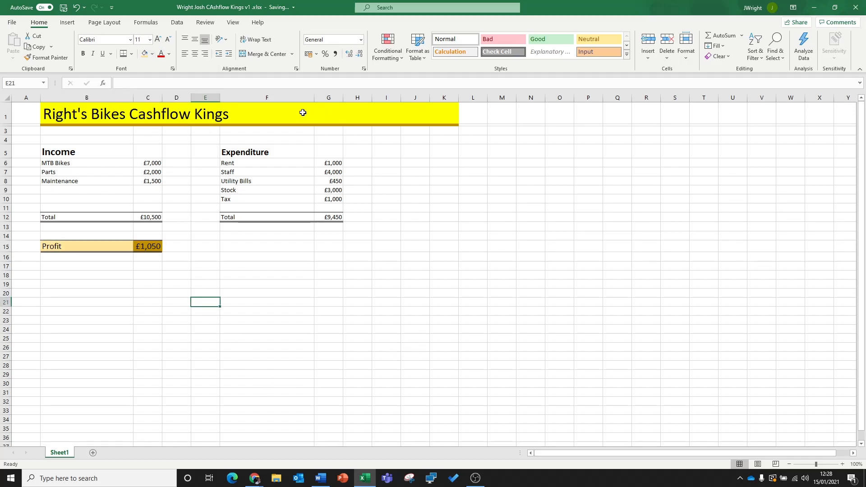
- Fill the Profit label cell B15 with yellow and make the profit amount in C15 bold
left_click(112, 247)
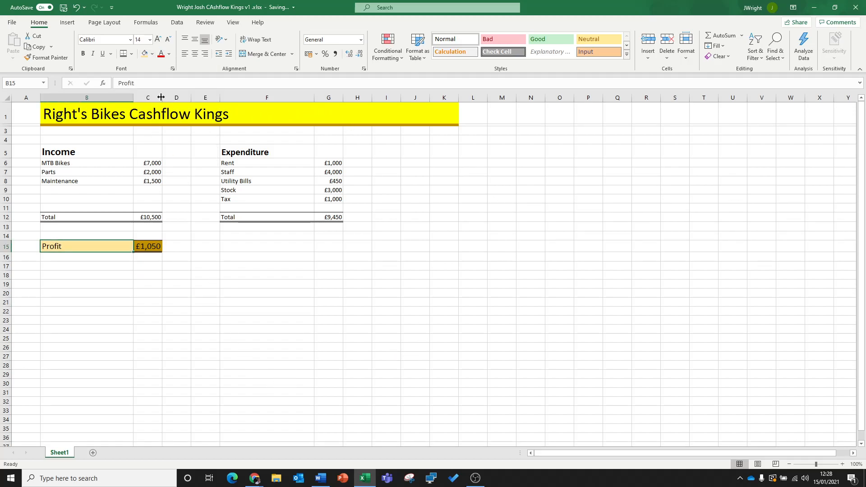
left_click(153, 55)
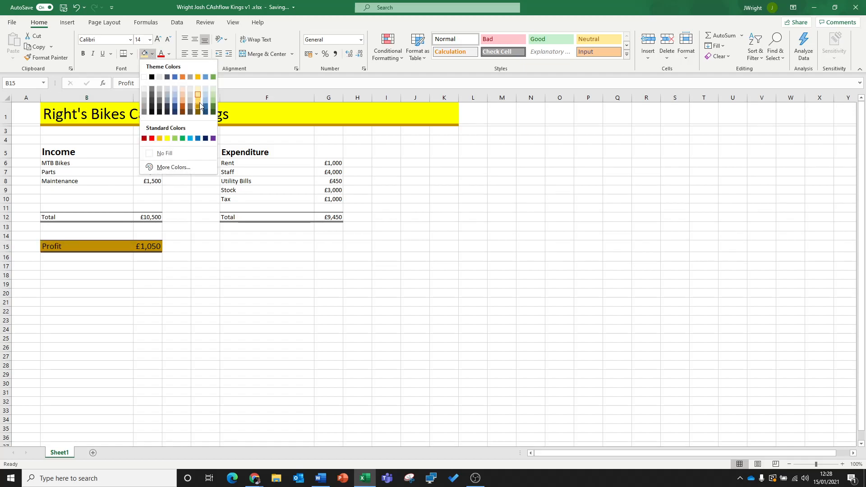
left_click(167, 138)
left_click(205, 321)
left_click(154, 247)
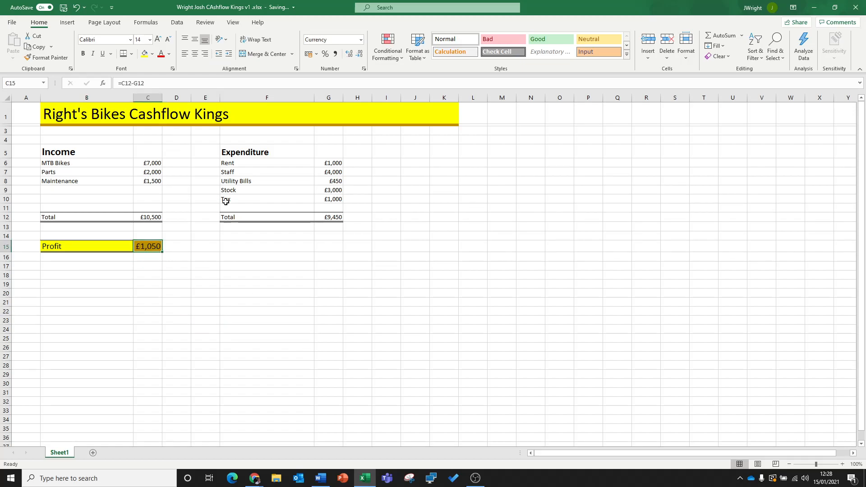
left_click(83, 54)
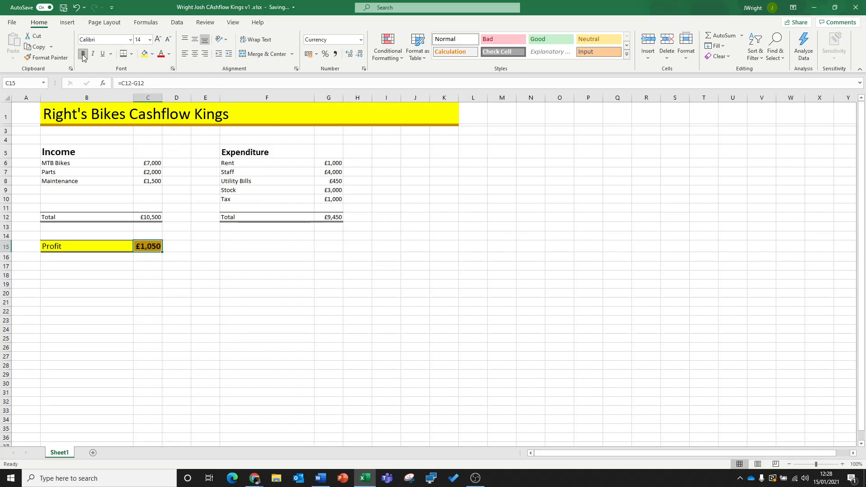
left_click(212, 274)
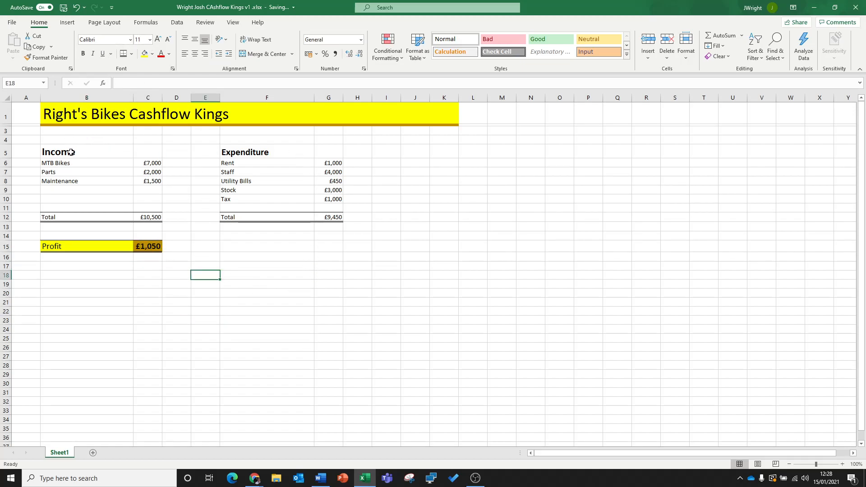
- Fill the income block B5:C12 with the lightest orange and its total row B12:C12 with a darker orange
left_click_drag(80, 151, 151, 219)
left_click(153, 57)
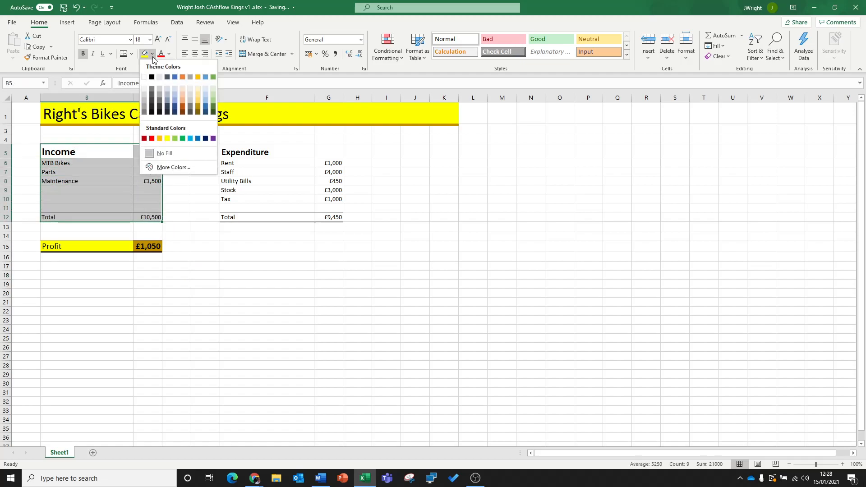
left_click(183, 88)
left_click_drag(133, 213, 96, 215)
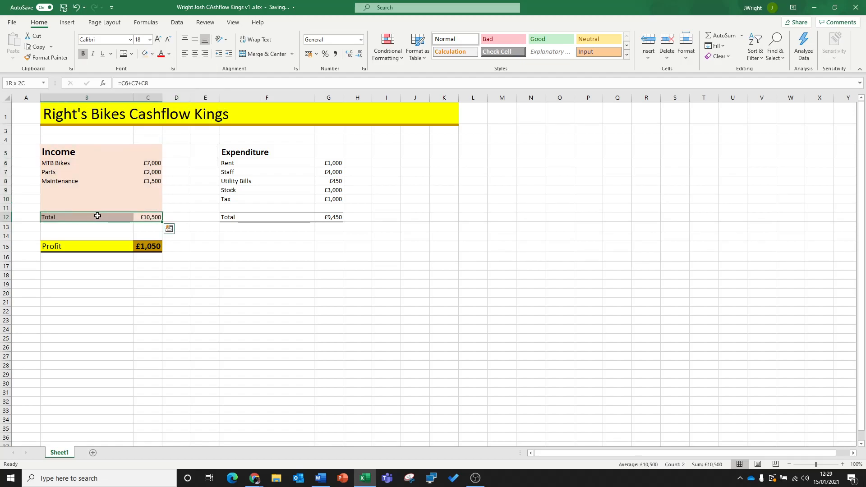
left_click(152, 57)
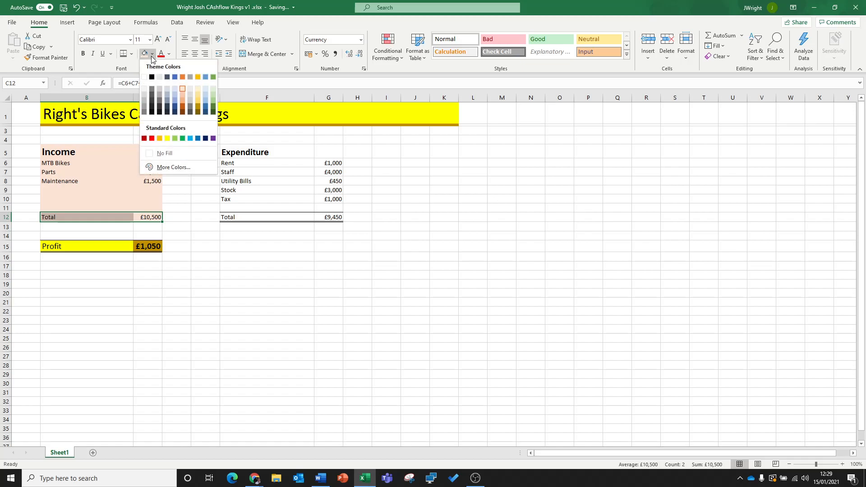
left_click(182, 100)
- Fill the expenditure total row F12:G12 with the same darker orange as the income total
left_click(266, 152)
left_click_drag(319, 164, 341, 209)
left_click_drag(261, 217, 333, 218)
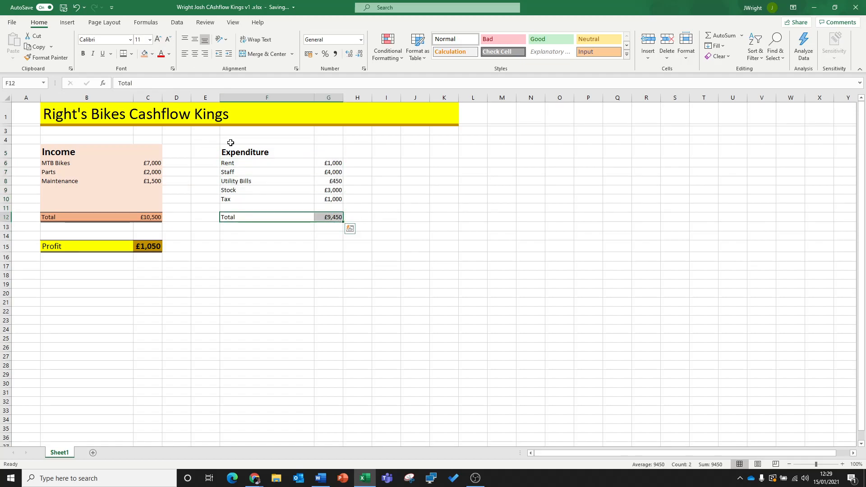
left_click(144, 55)
- Fill the expenditure block F5:G11 with the same lightest orange as the income block
left_click_drag(242, 152, 326, 202)
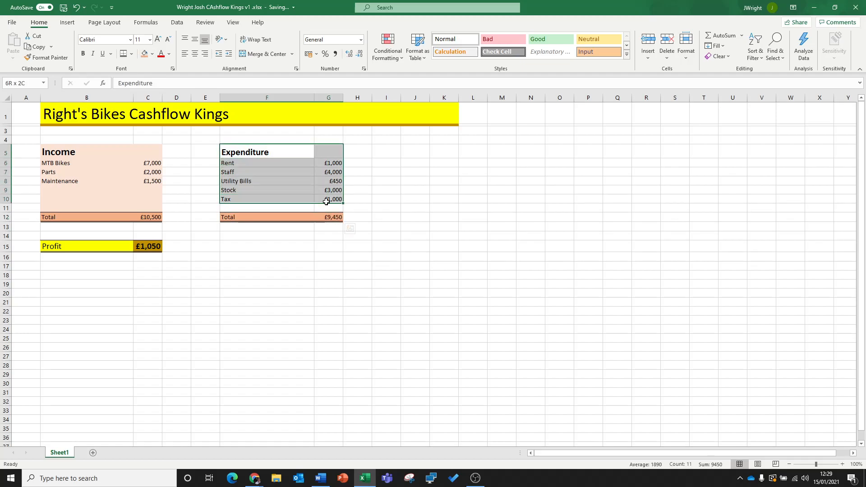
left_click_drag(326, 203, 326, 208)
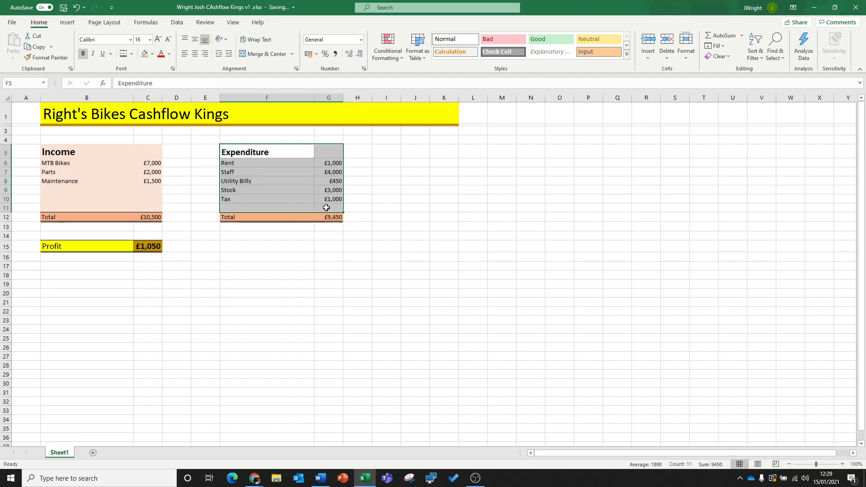
left_click(144, 55)
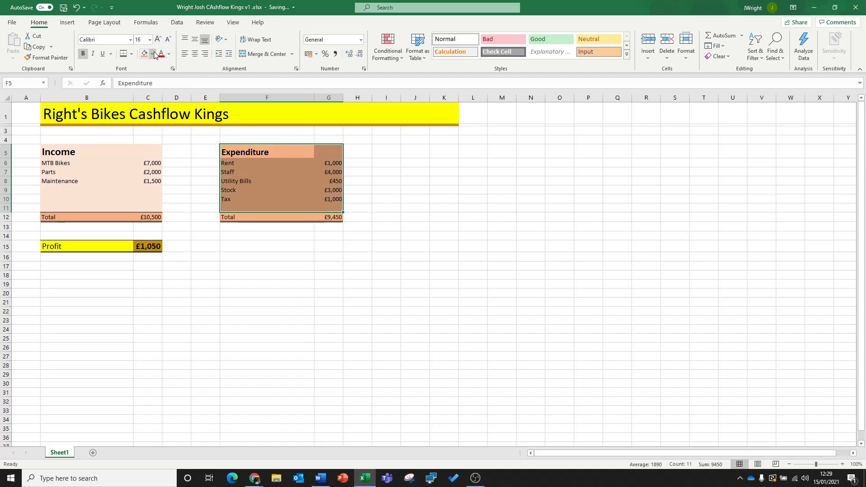
left_click(152, 54)
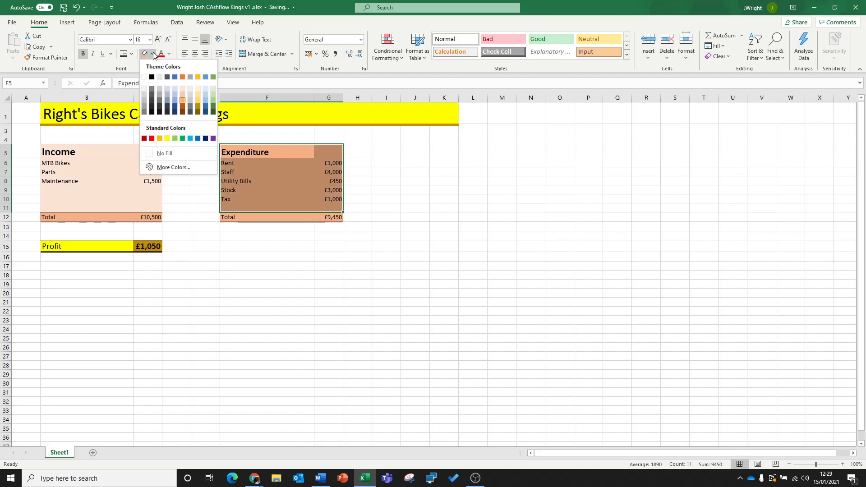
left_click(182, 86)
left_click(303, 273)
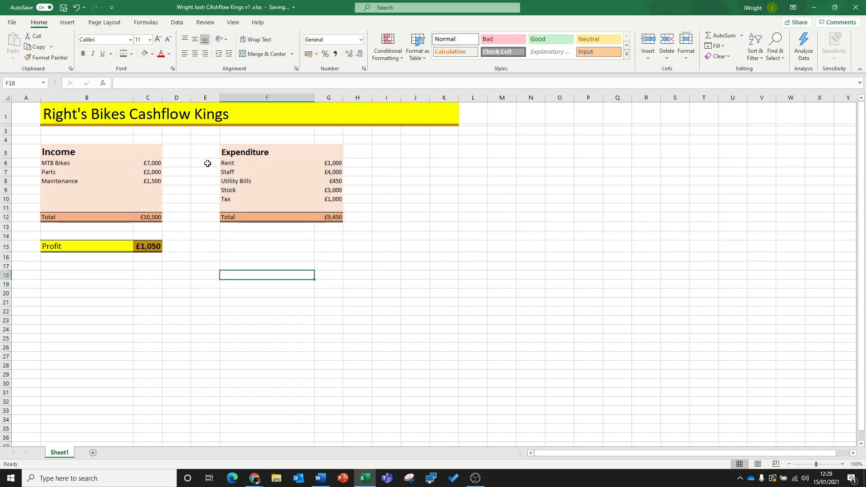
- Review the section headings, the income amounts and the formulas behind the totals in C12 and G12
left_click(55, 148)
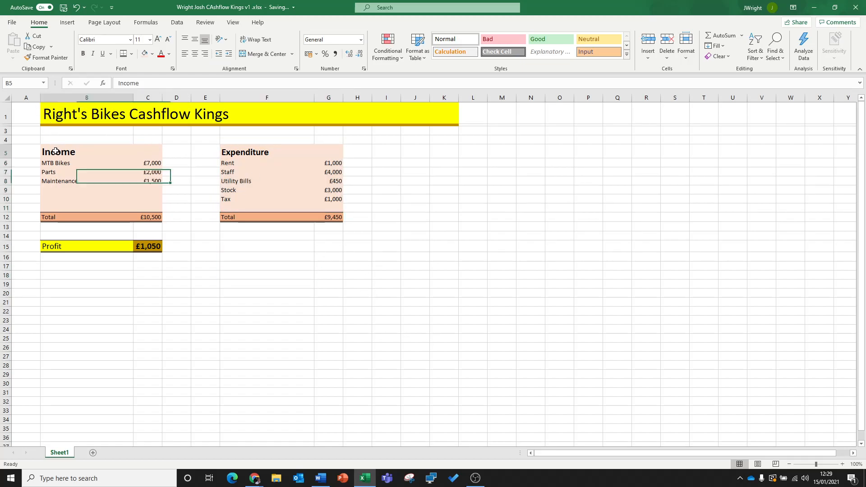
left_click(249, 154)
left_click_drag(153, 163, 153, 181)
left_click(151, 217)
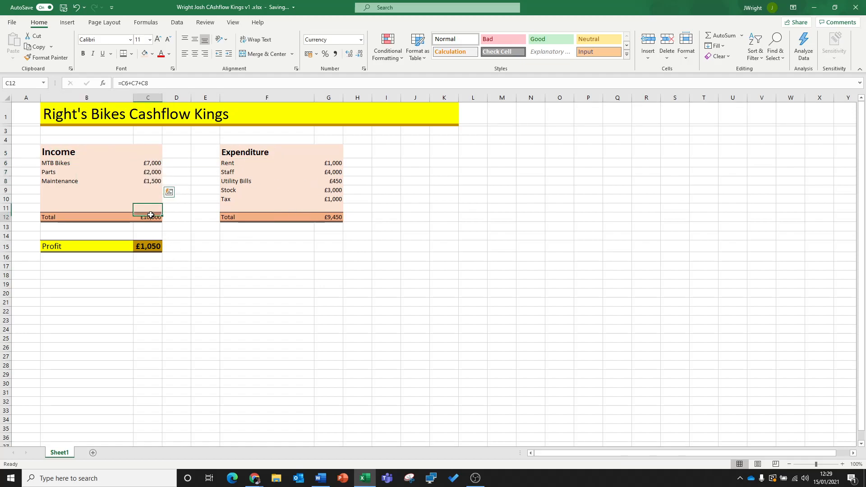
left_click_drag(118, 83, 147, 83)
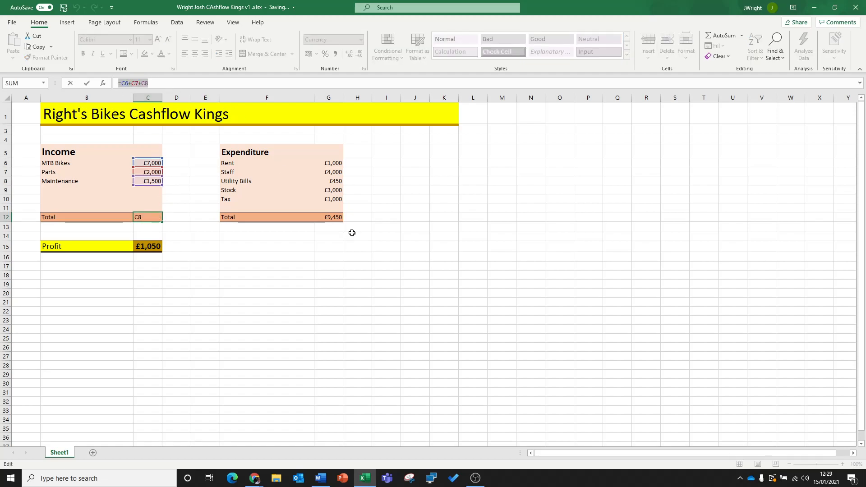
key("Escape")
left_click(329, 216)
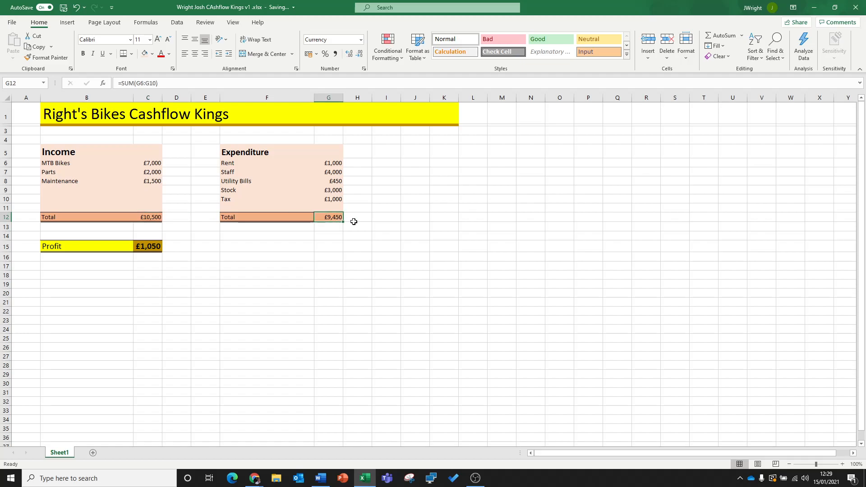
- Check the formulas behind the expenditure total in G12 and the profit in C15
left_click_drag(118, 83, 158, 83)
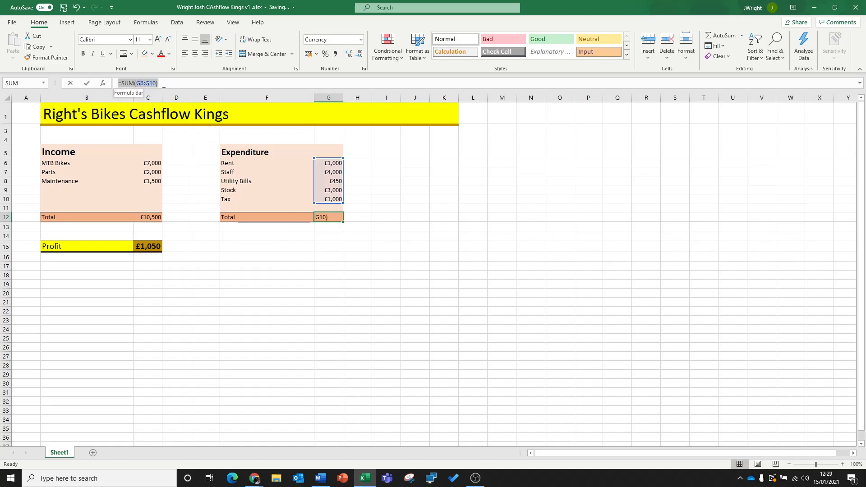
key("Escape")
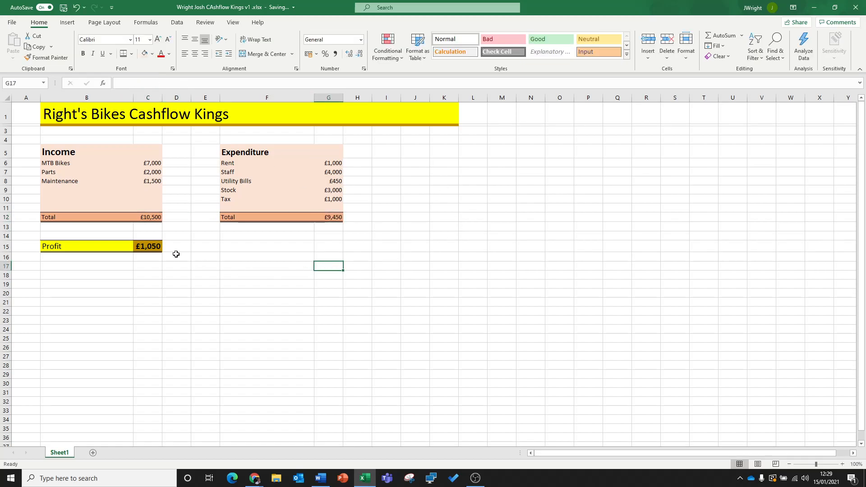
left_click(148, 247)
left_click(154, 83)
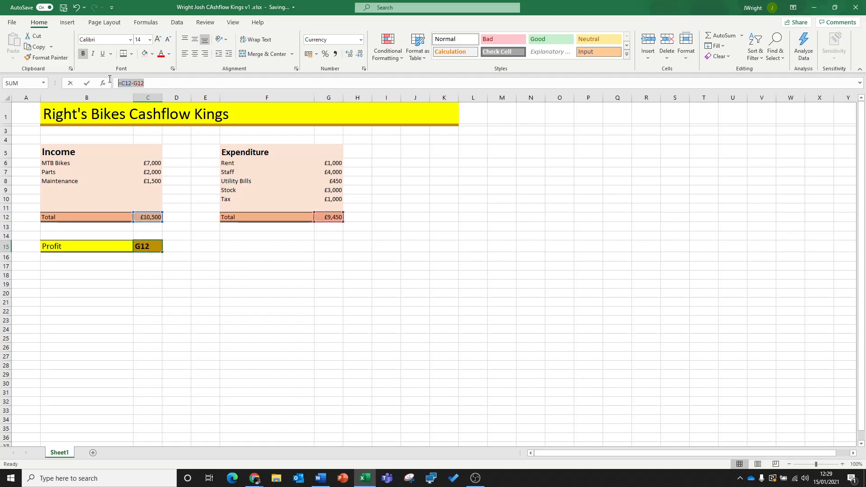
left_click(230, 302)
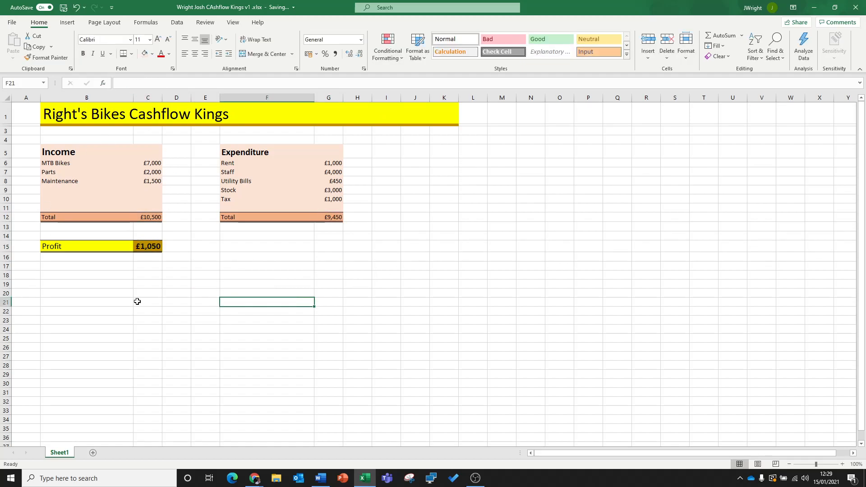
left_click(394, 296)
left_click(369, 285)
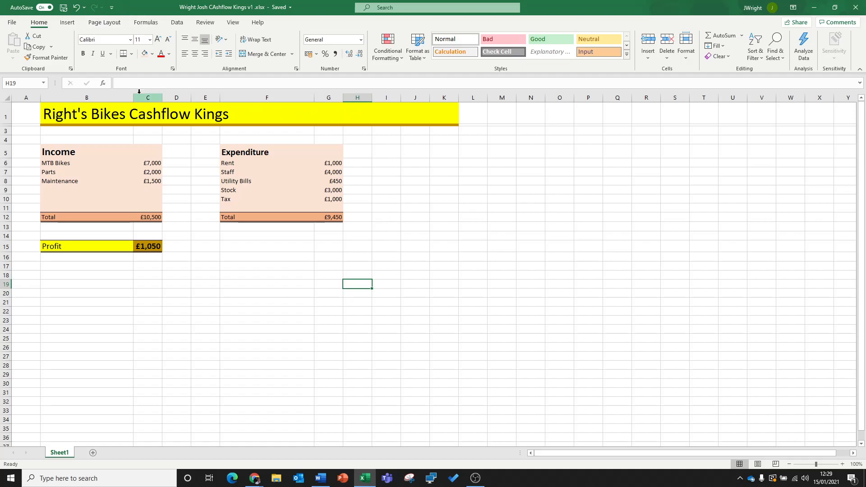
- View the available sources for inserting a picture into the sheet without choosing one
left_click(68, 23)
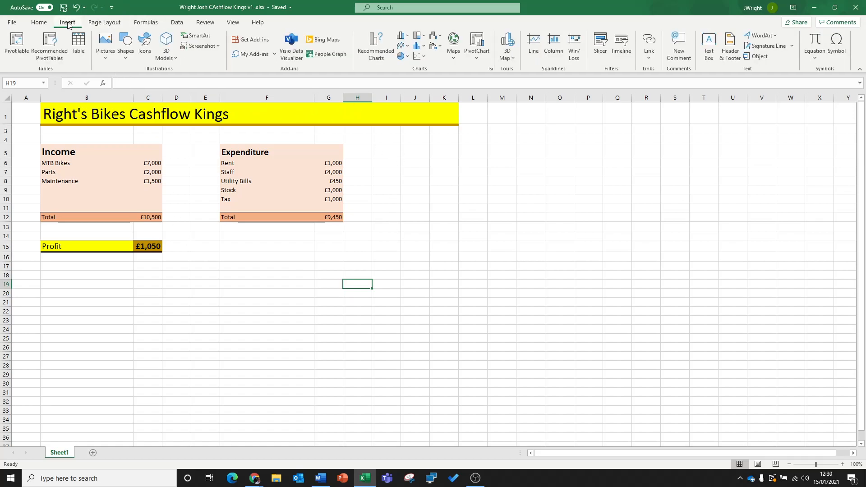
left_click(105, 60)
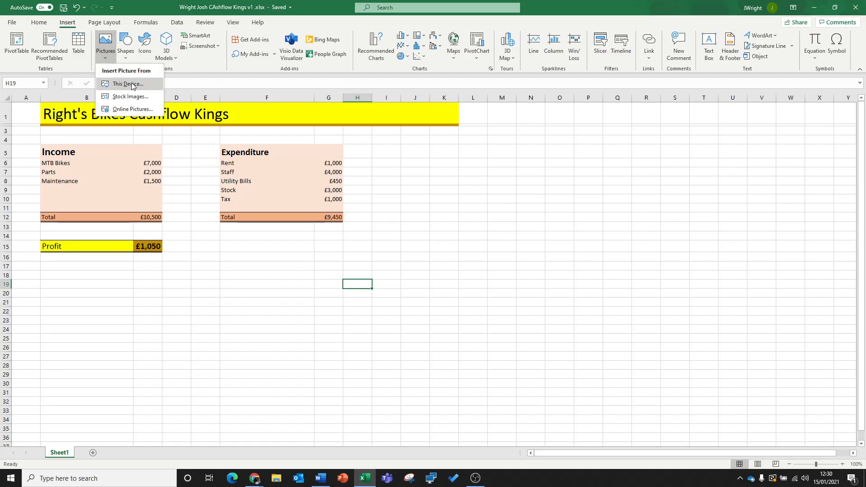
left_click(393, 119)
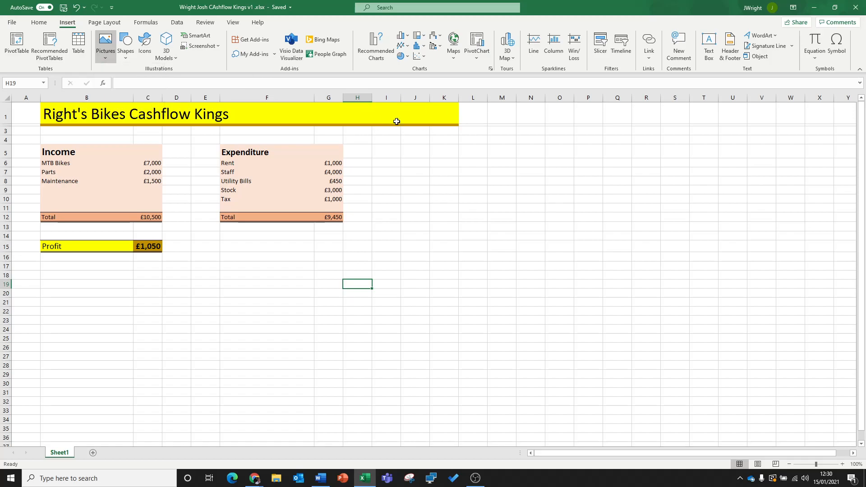
left_click(440, 272)
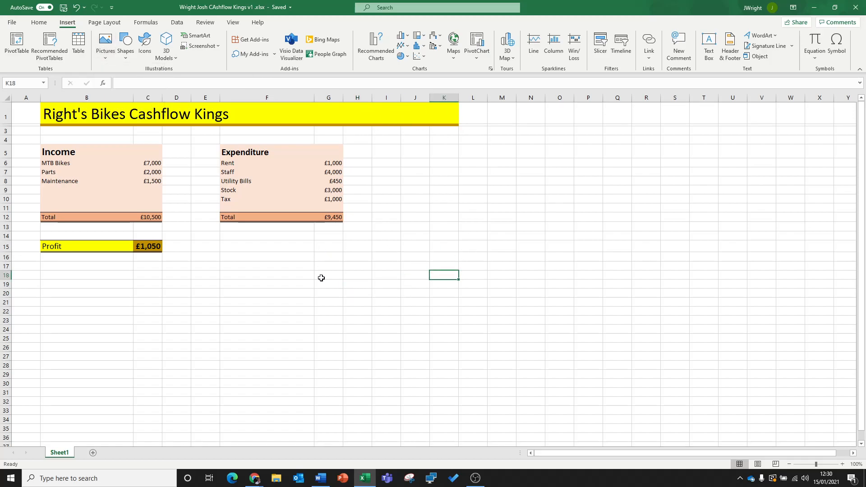